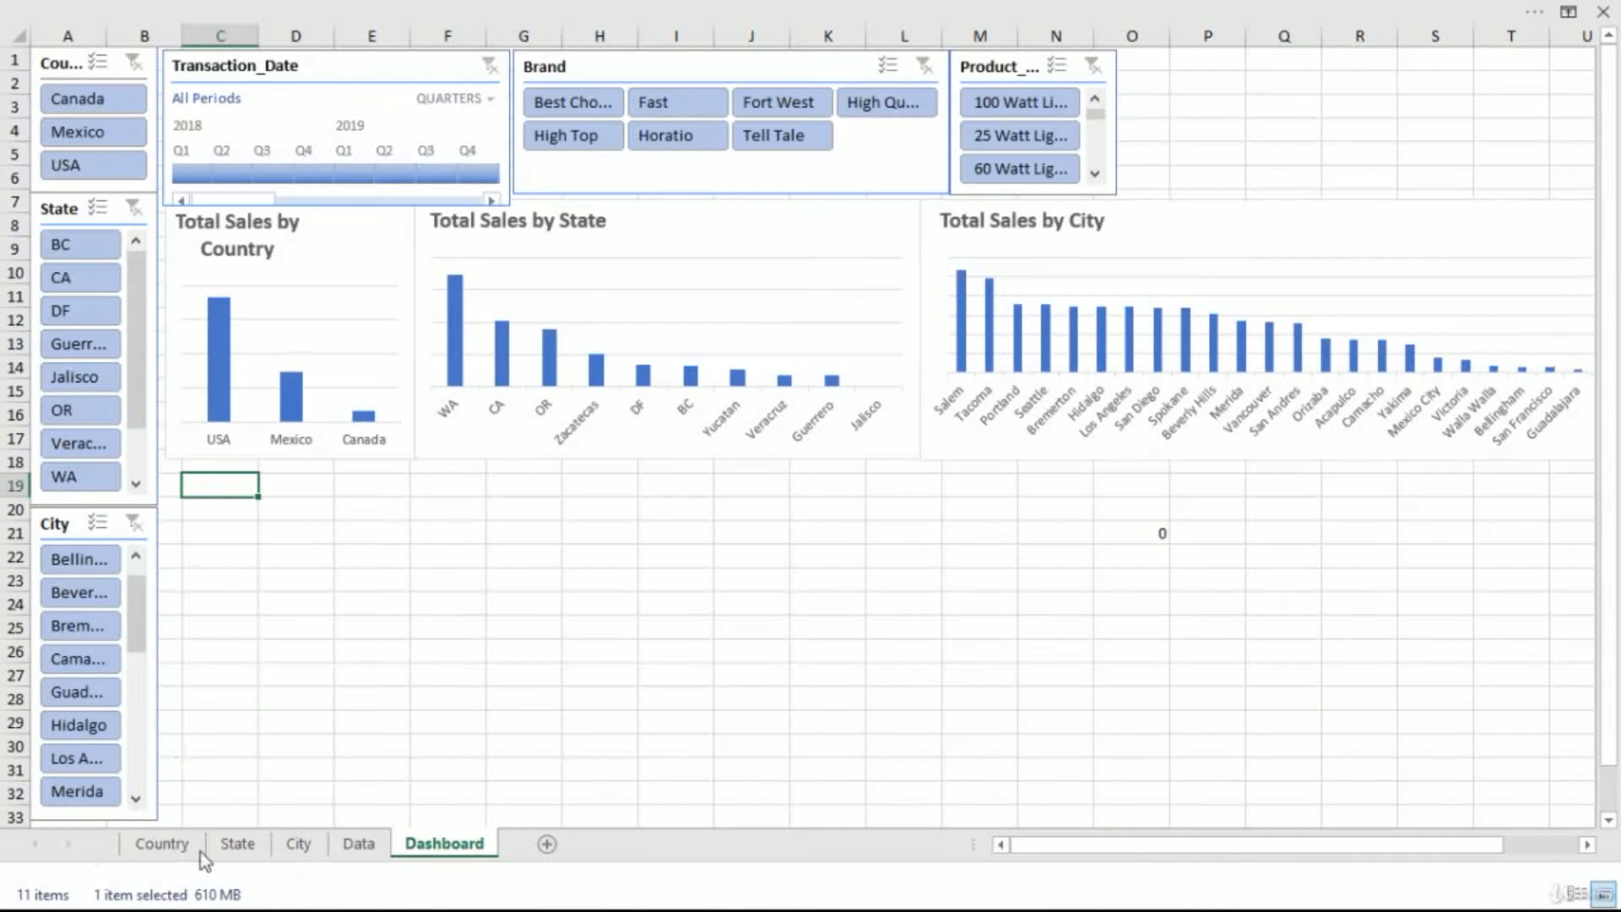
- Duplicate the City sheet and rename the copy as Trend
click(303, 844)
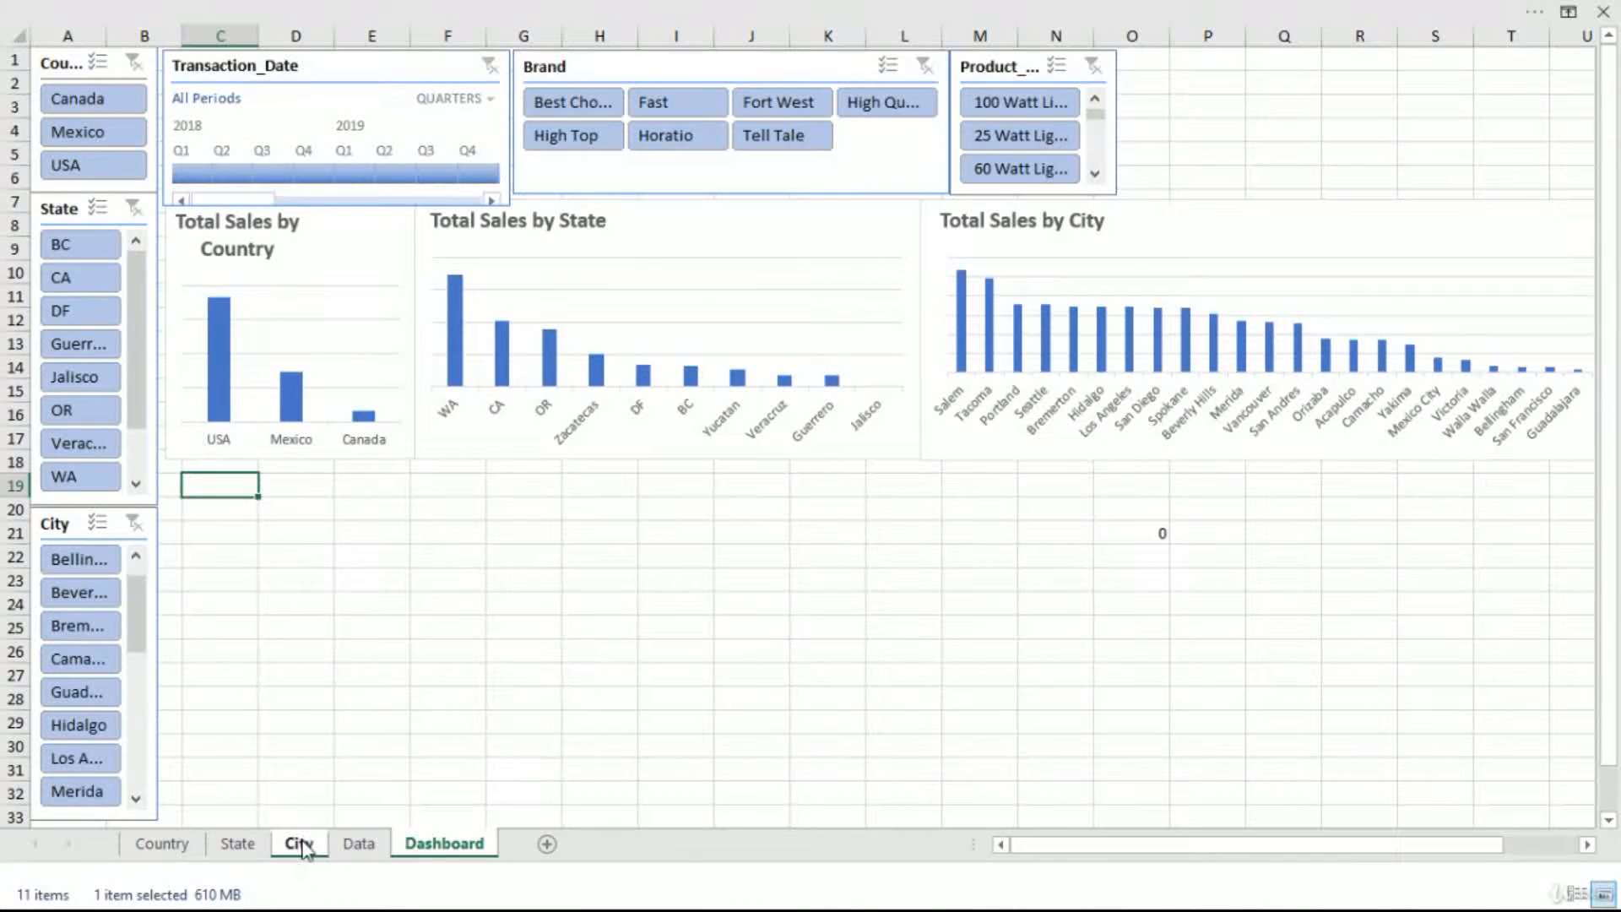
drag(299, 842, 329, 839)
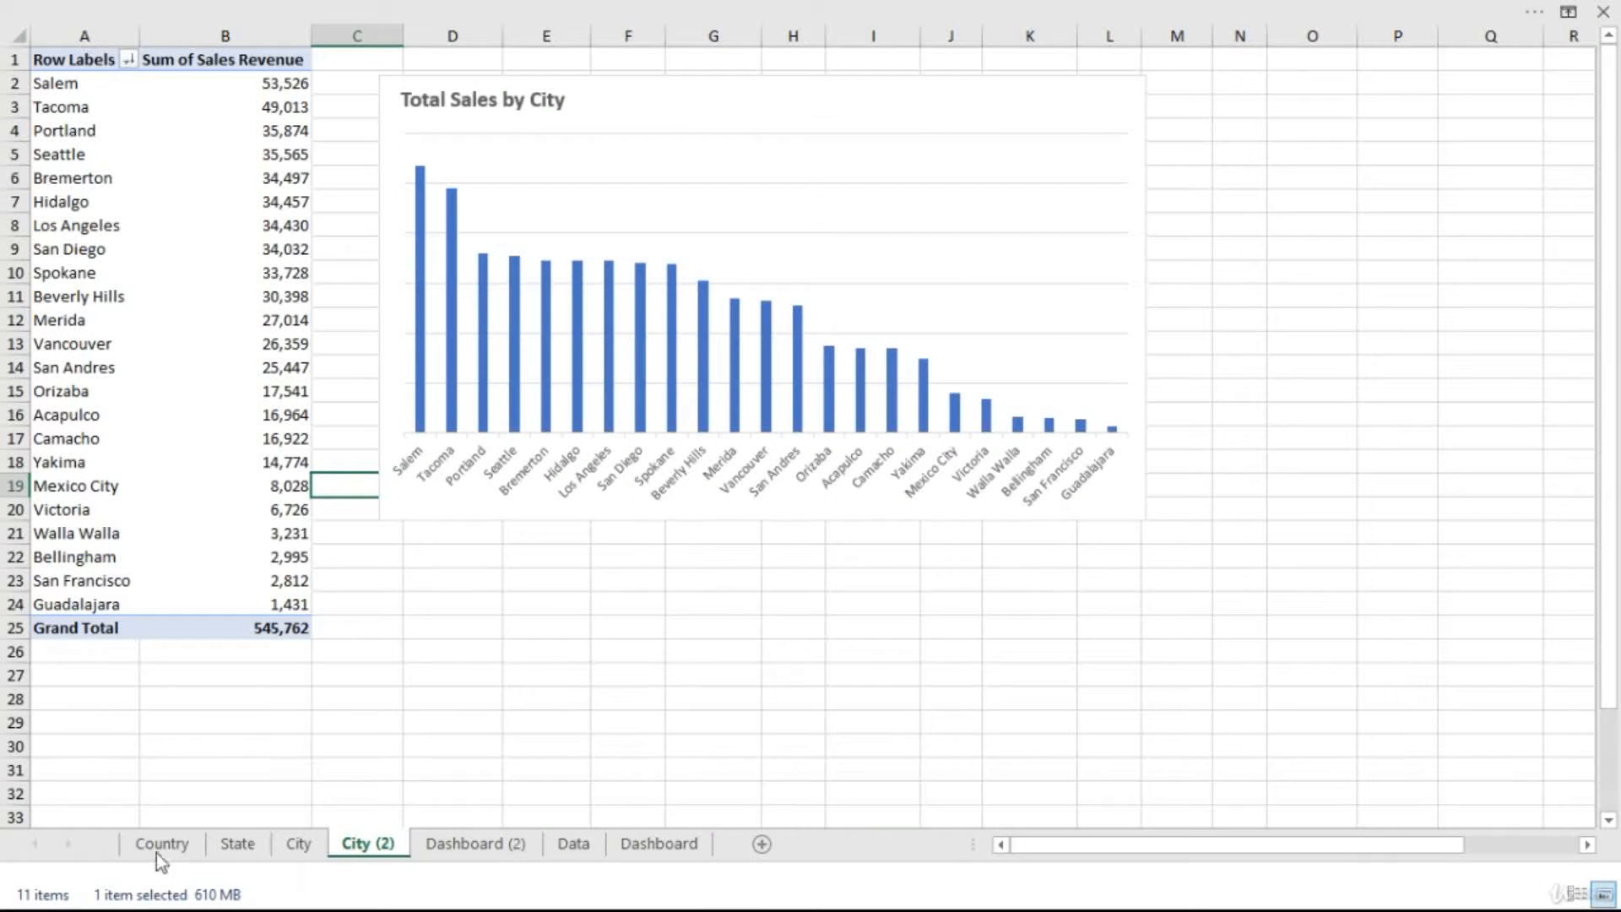
right_click(377, 836)
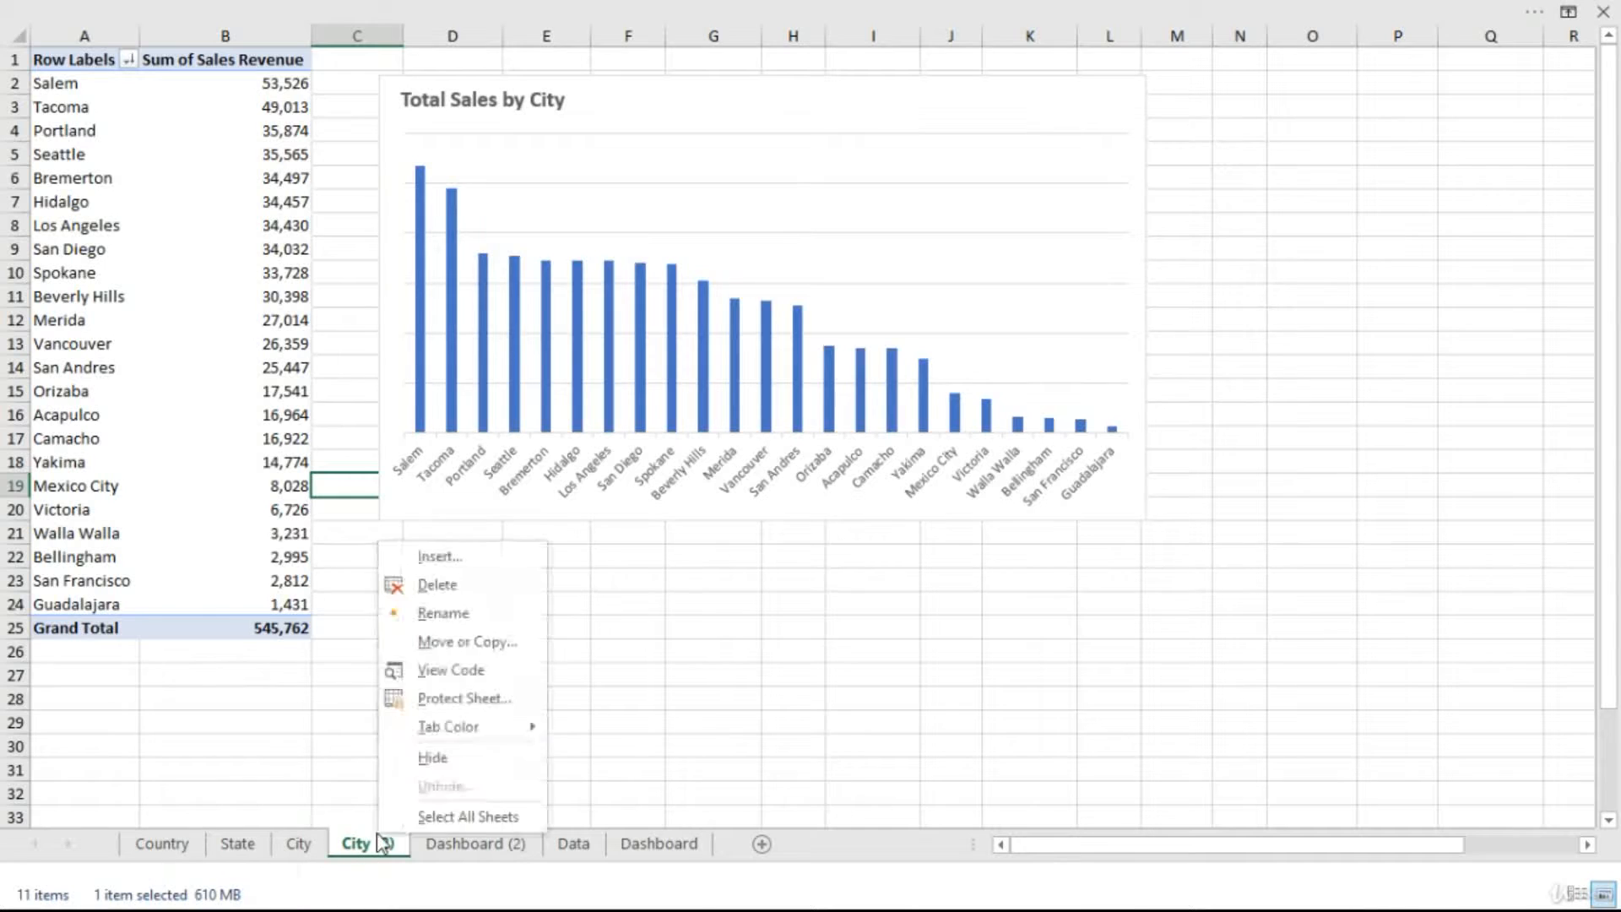
click(467, 621)
text(Trend)
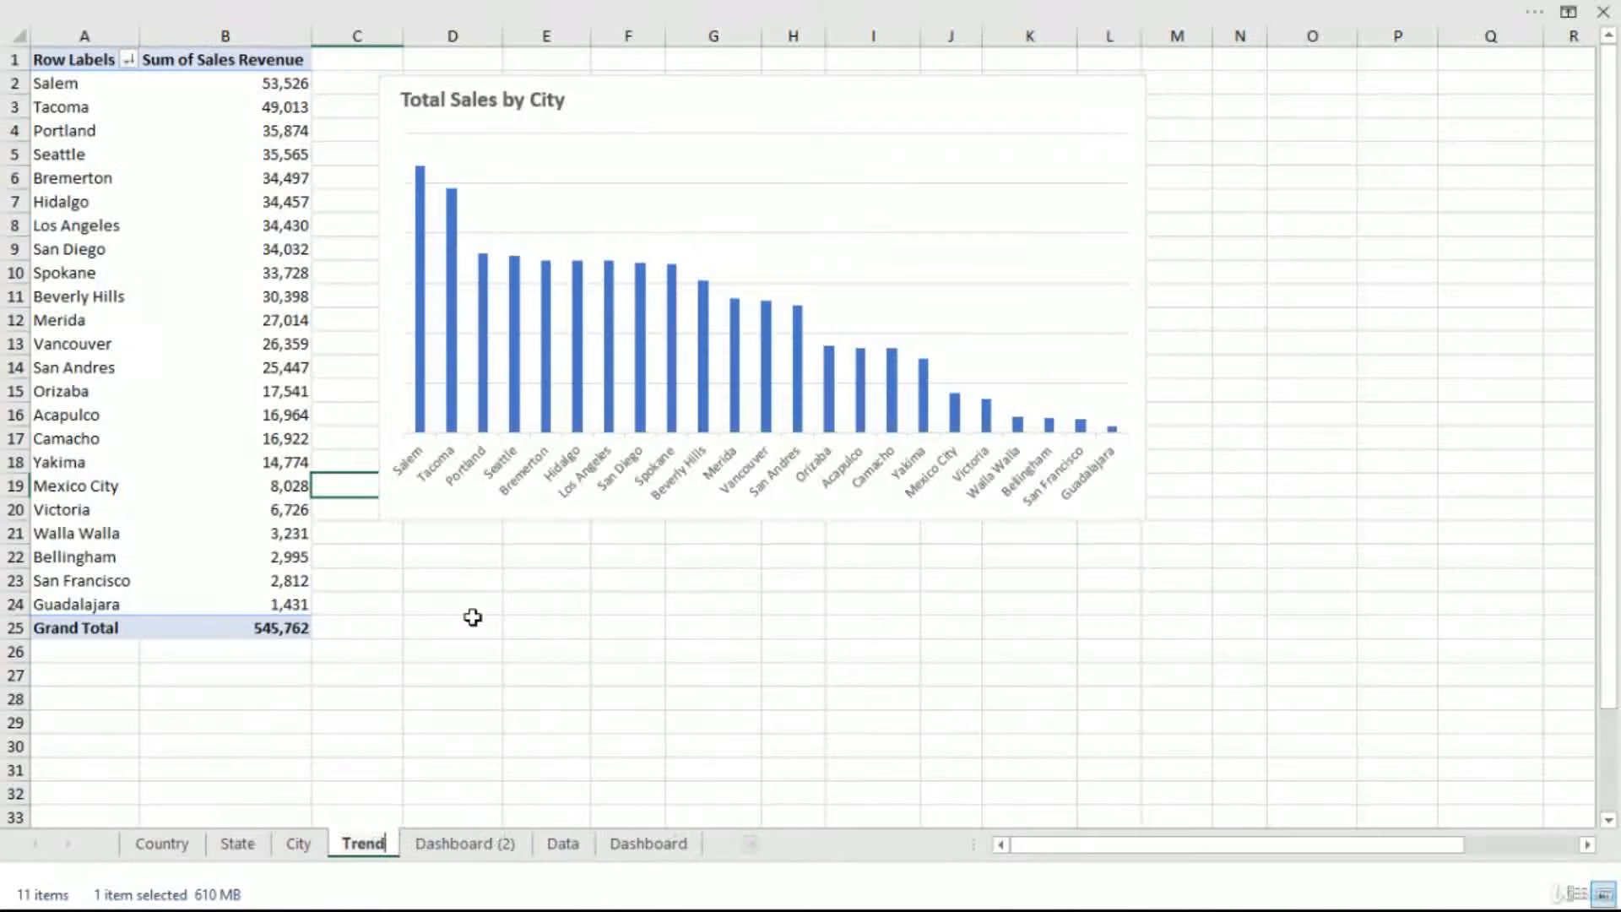
click(473, 617)
- Replace City with Transaction_Date in the rows of the Trend sheet's pivot table
click(283, 389)
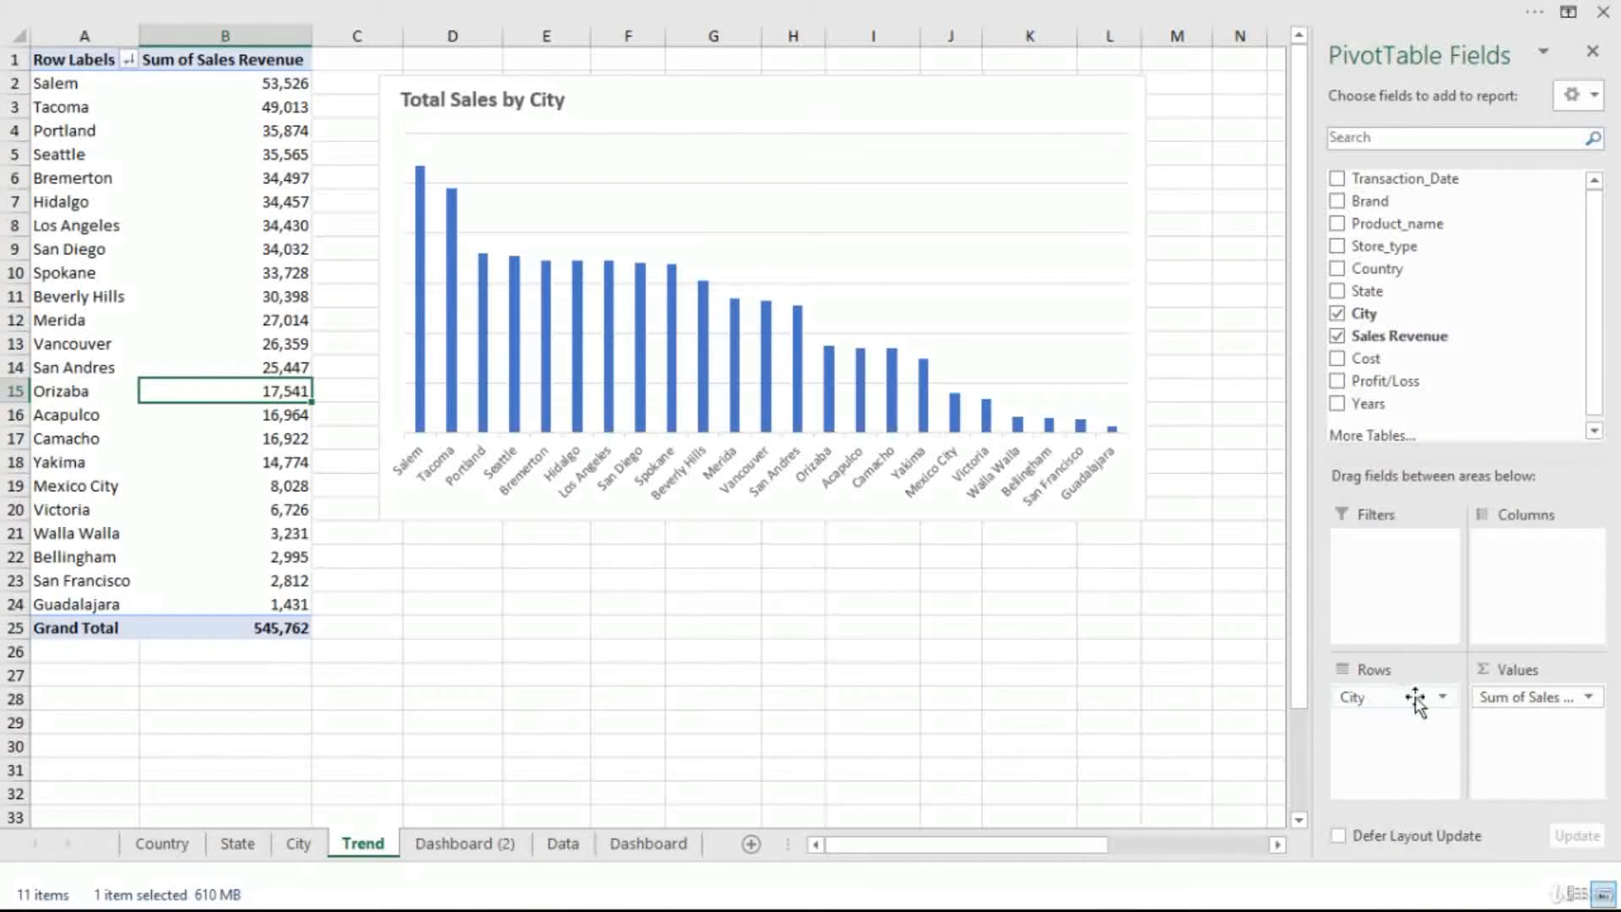
drag(1015, 652, 1078, 655)
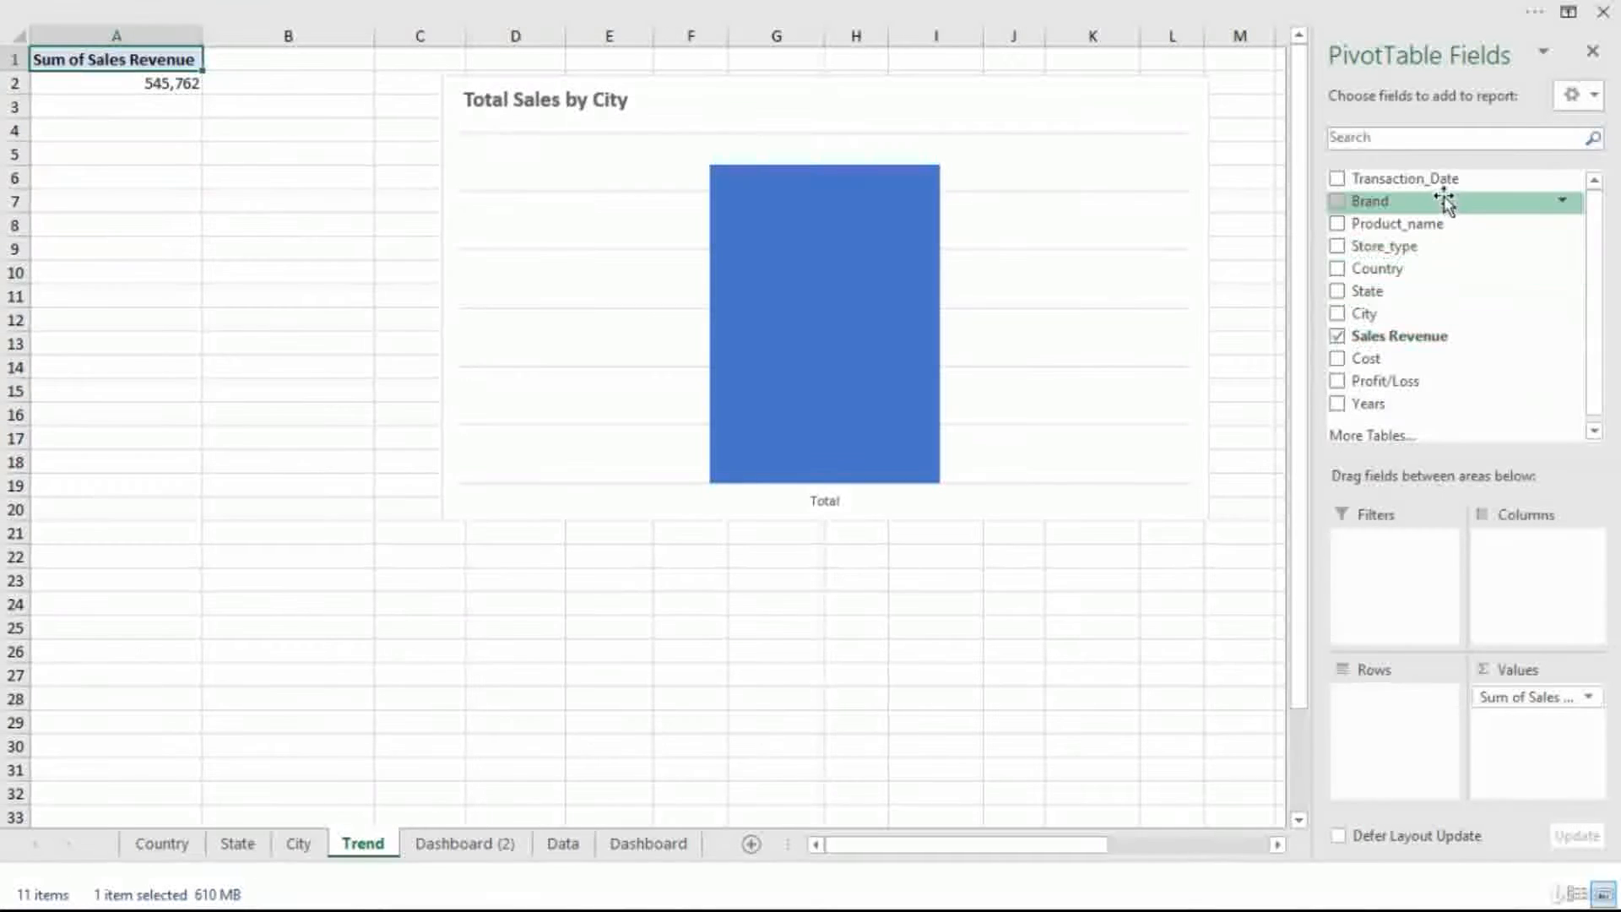
drag(1435, 180, 1380, 711)
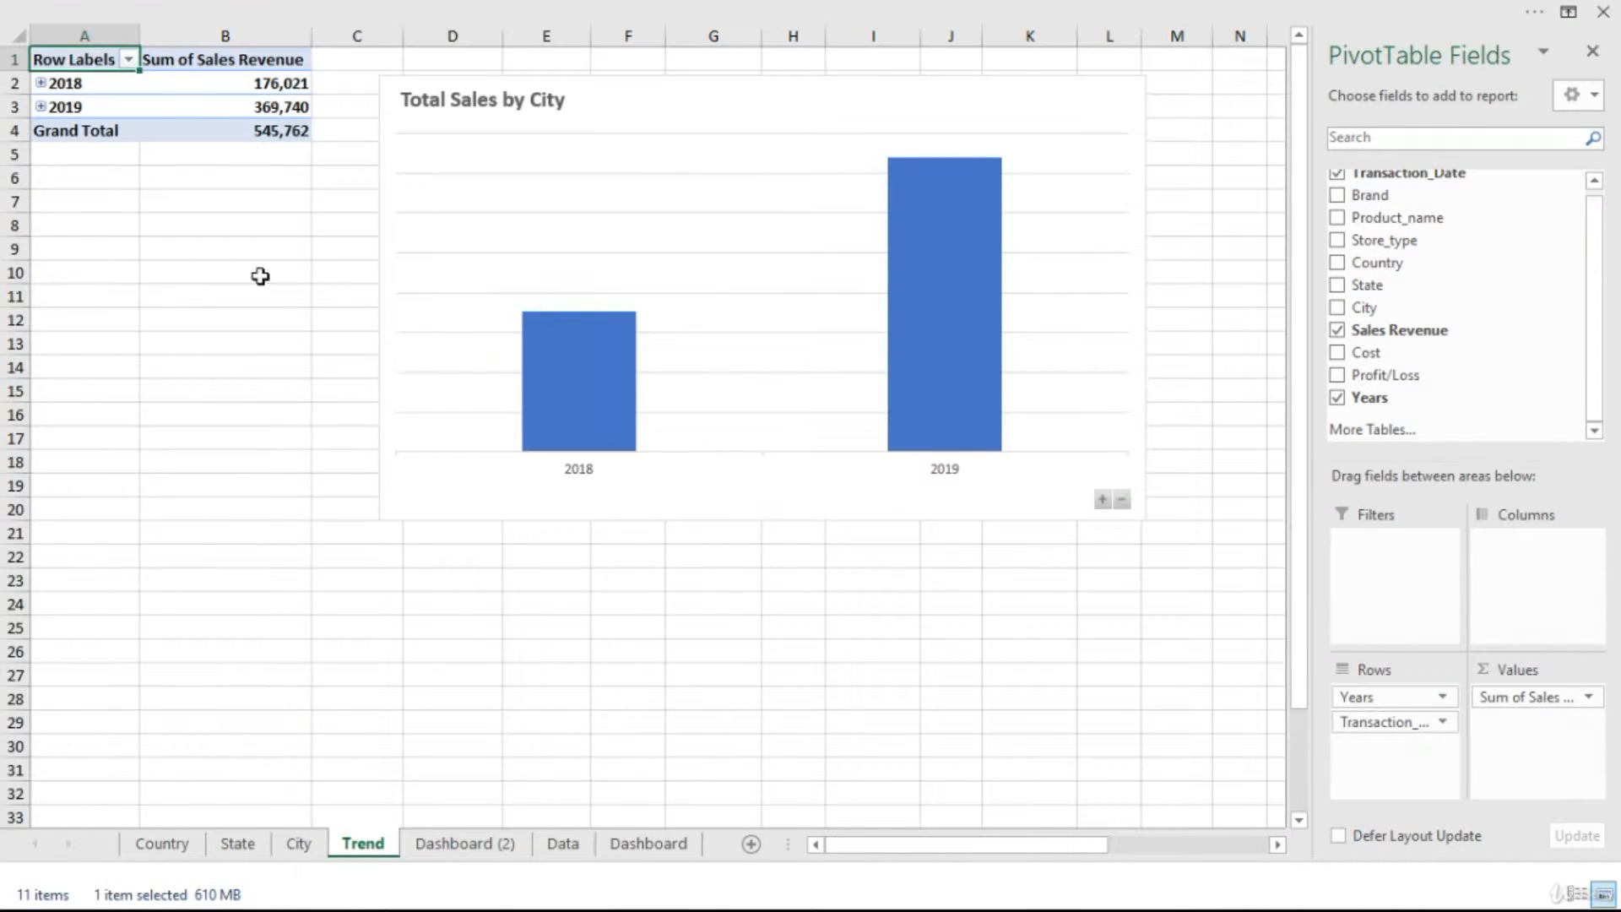
- Expand 2018 and 2019 in the pivot table to break the sales down by month
click(41, 83)
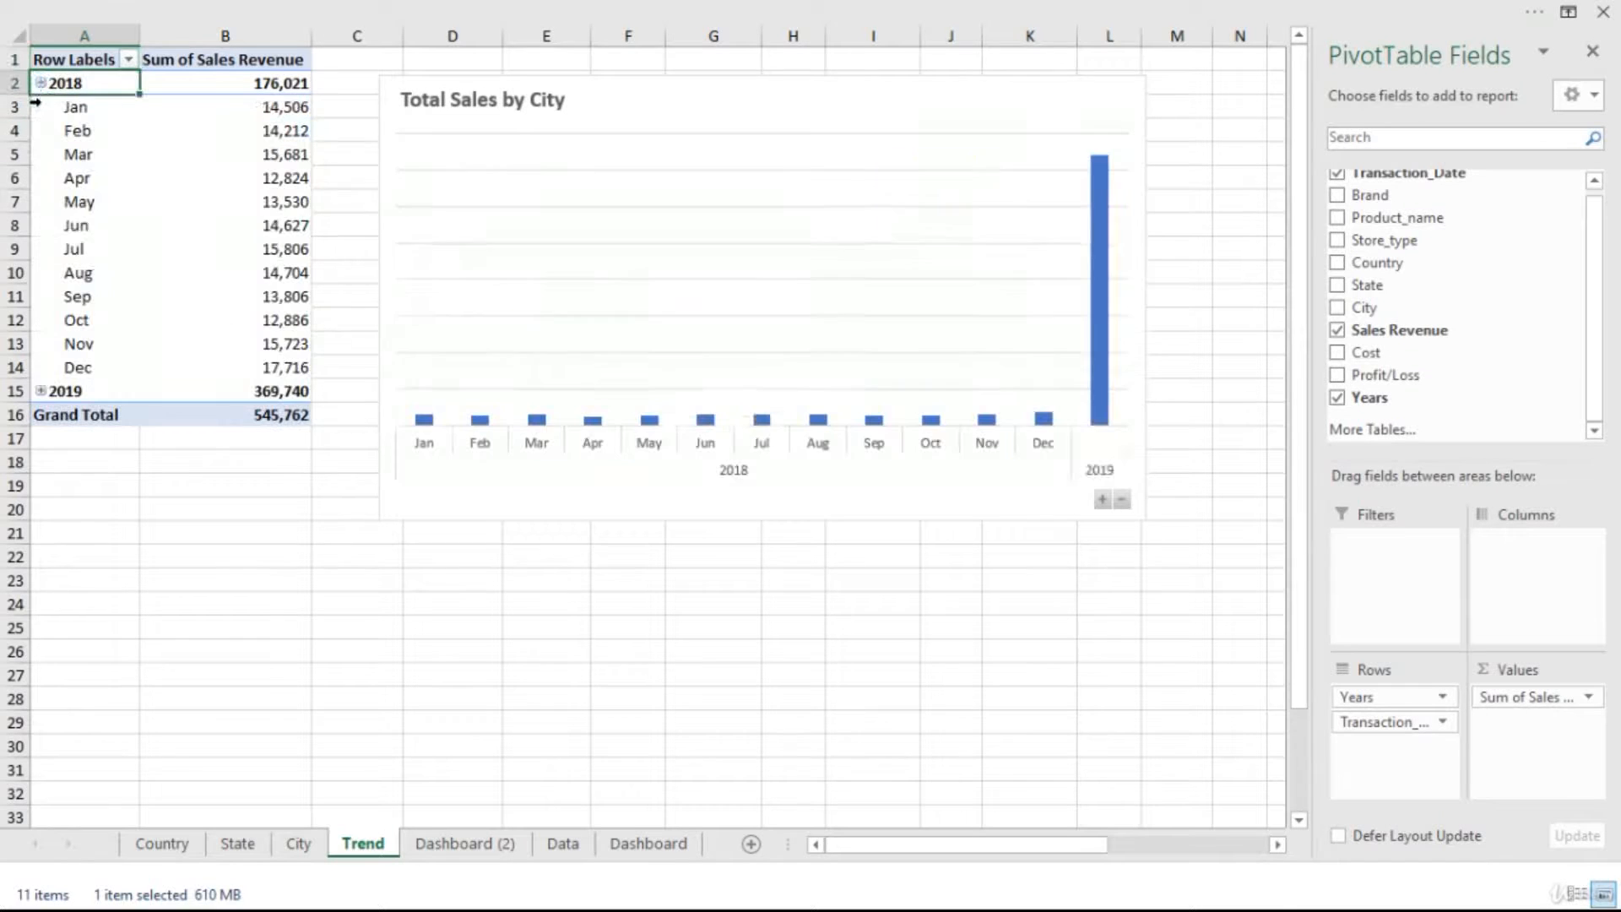
click(41, 391)
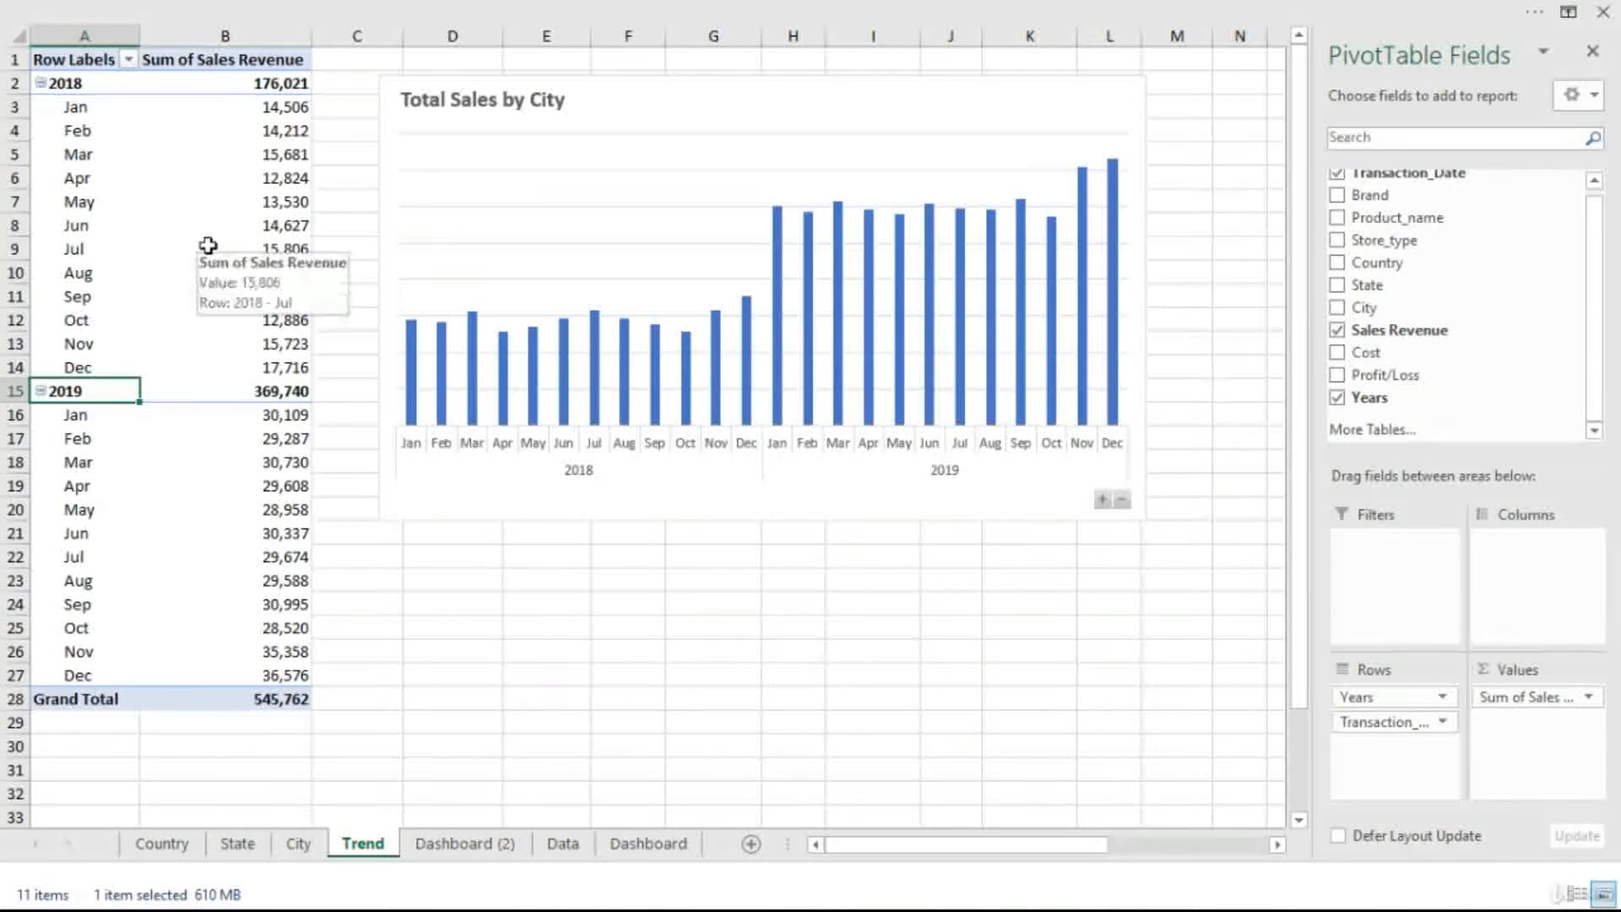
right_click(79, 155)
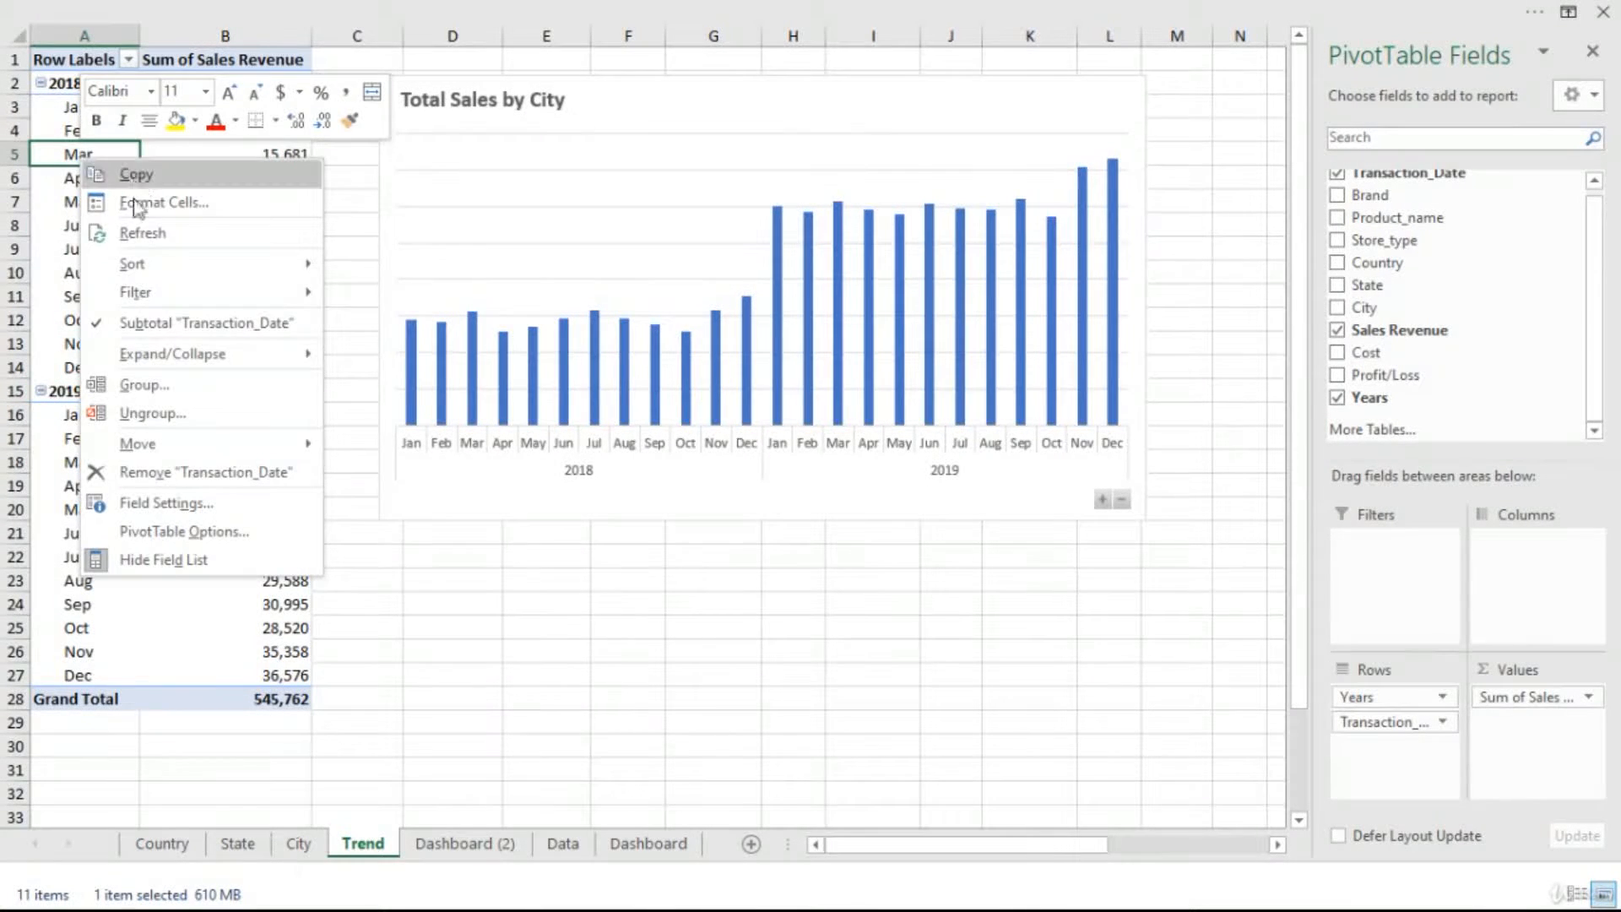
click(437, 699)
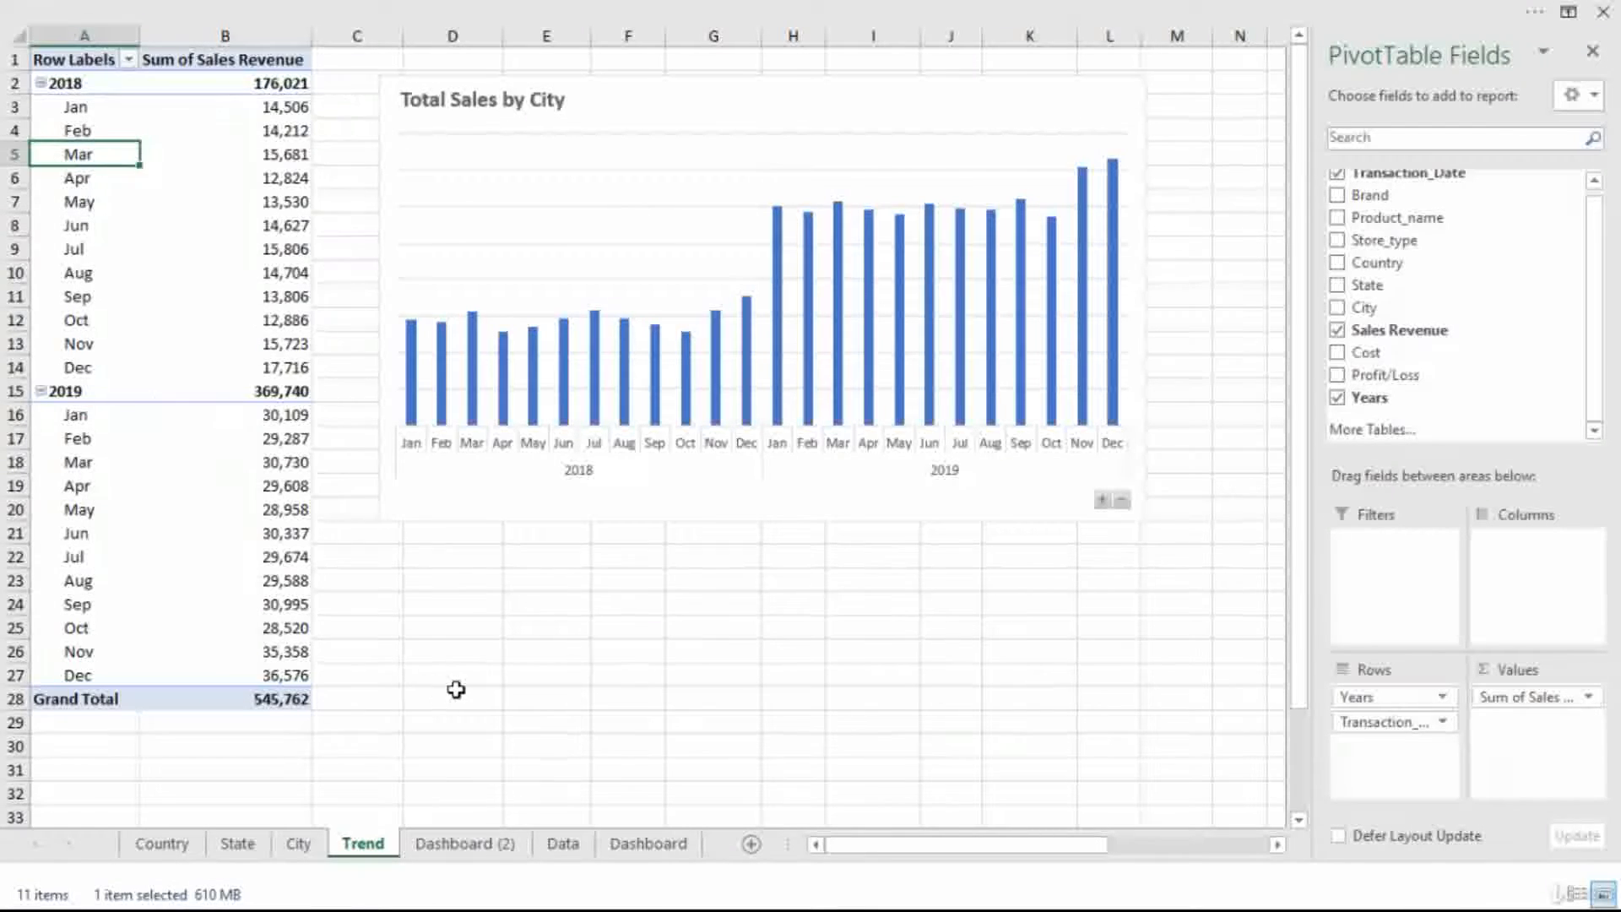
- Change the Trend sheet's pivot chart from columns to the plain Line type
click(946, 118)
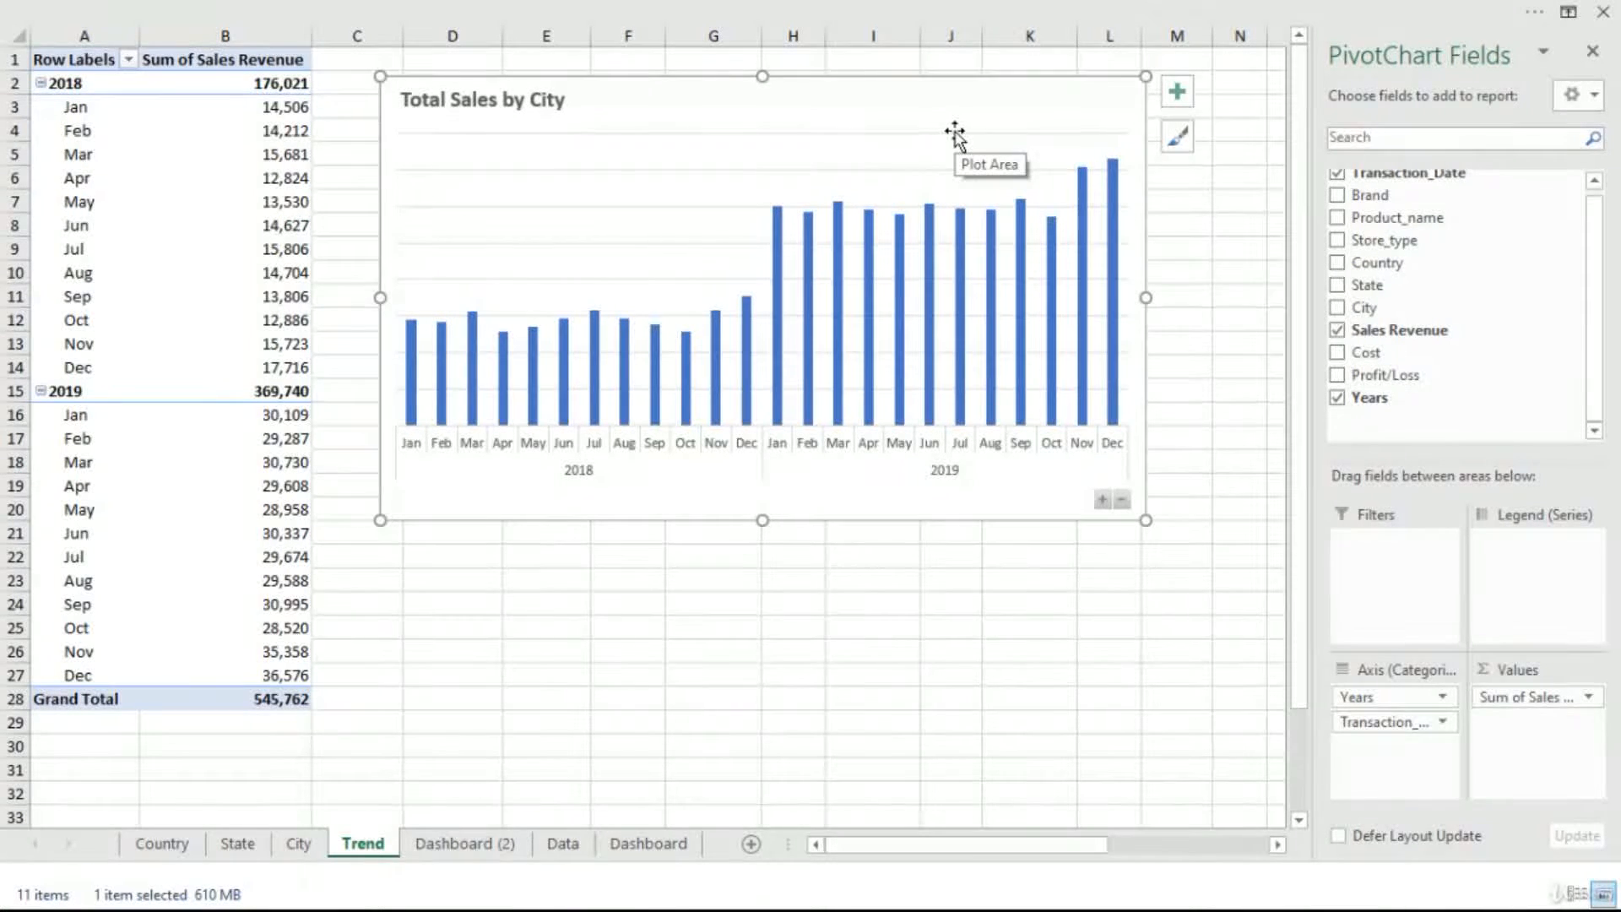
key(alt)
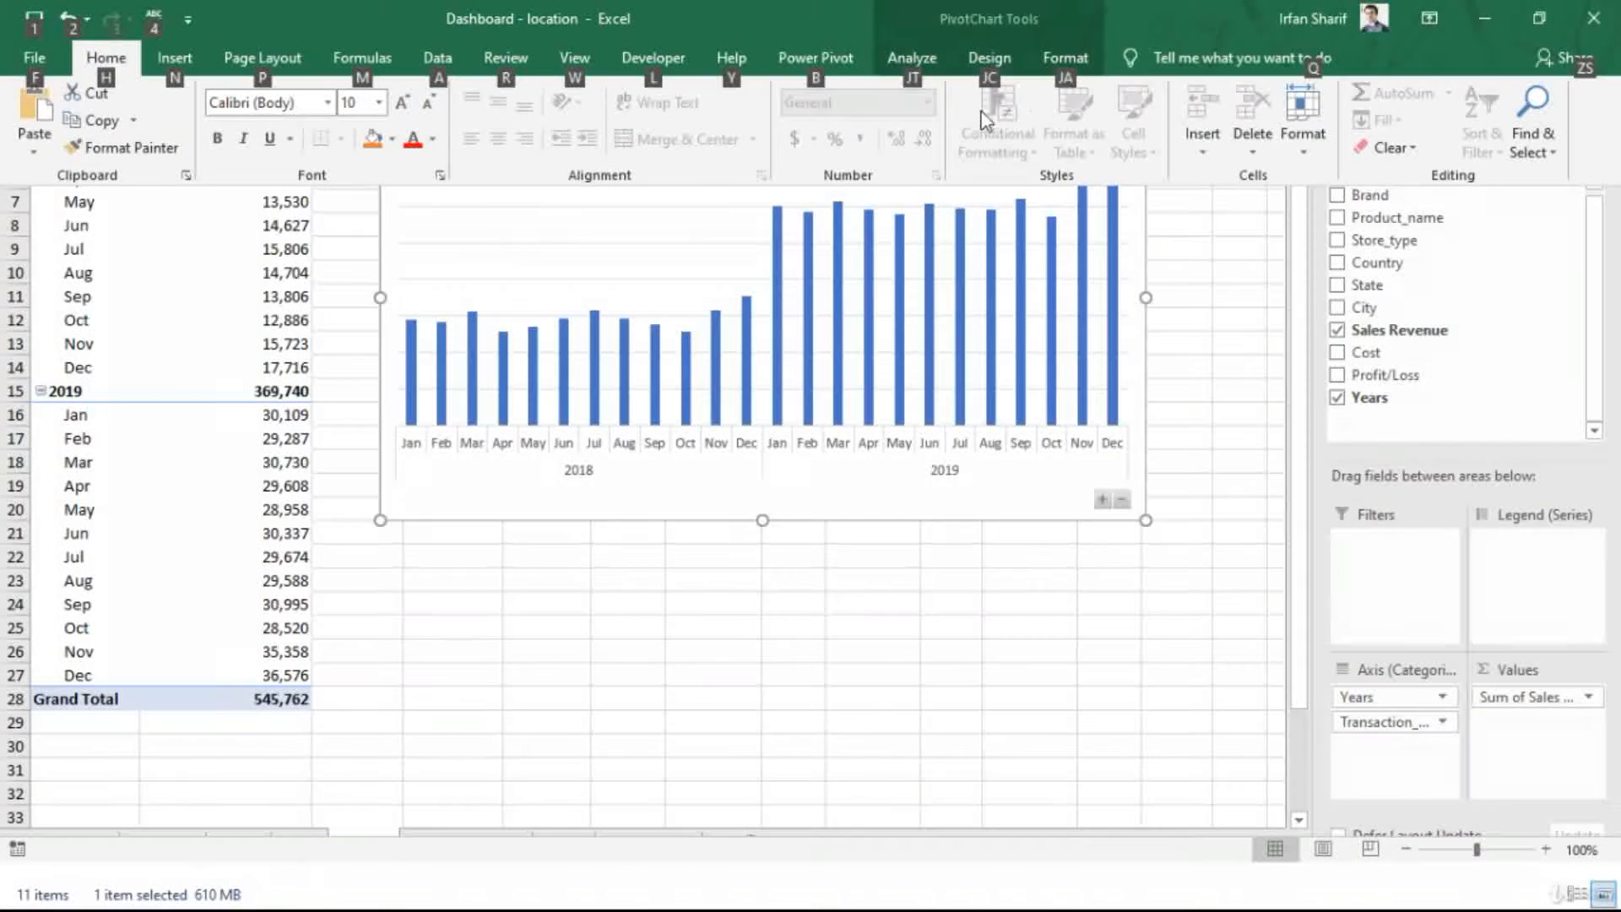
click(1060, 50)
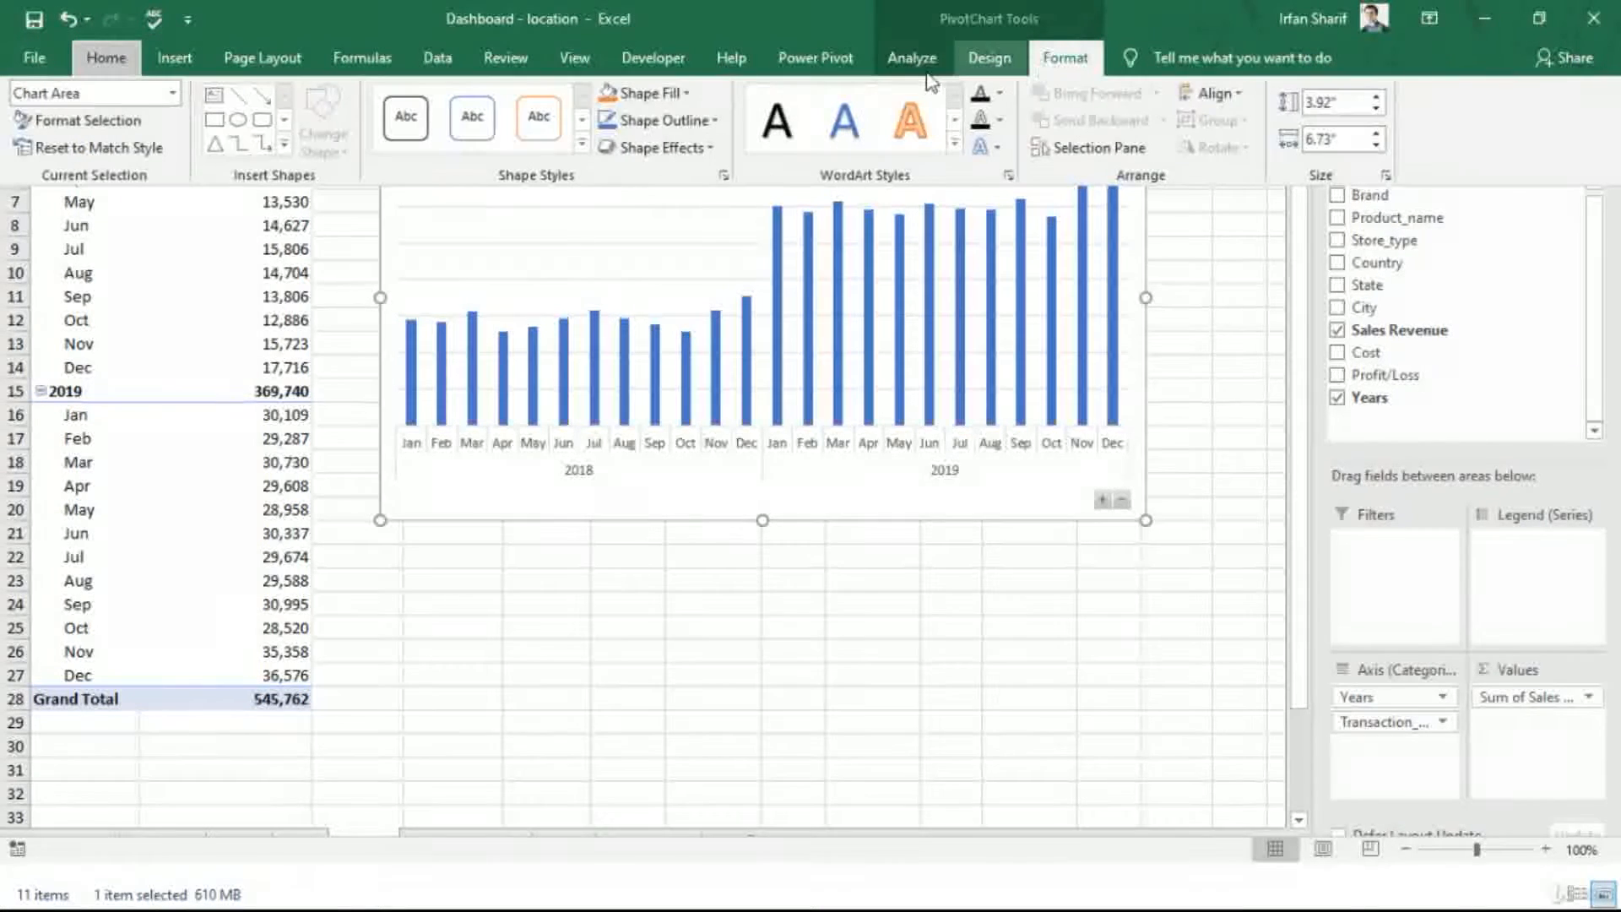
click(976, 61)
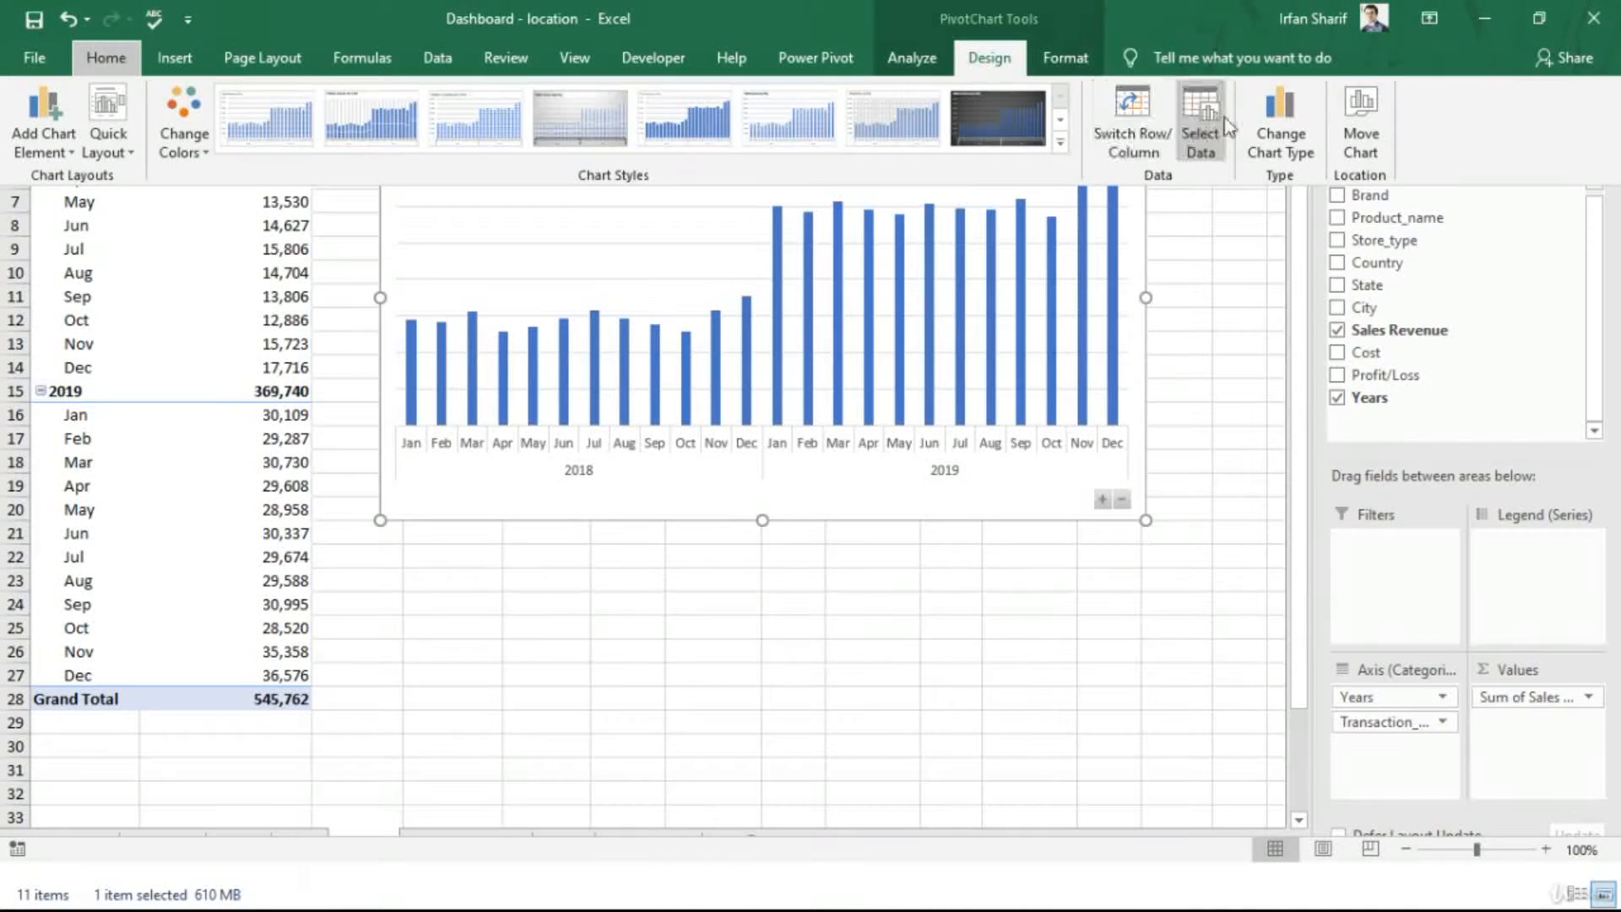
click(1269, 114)
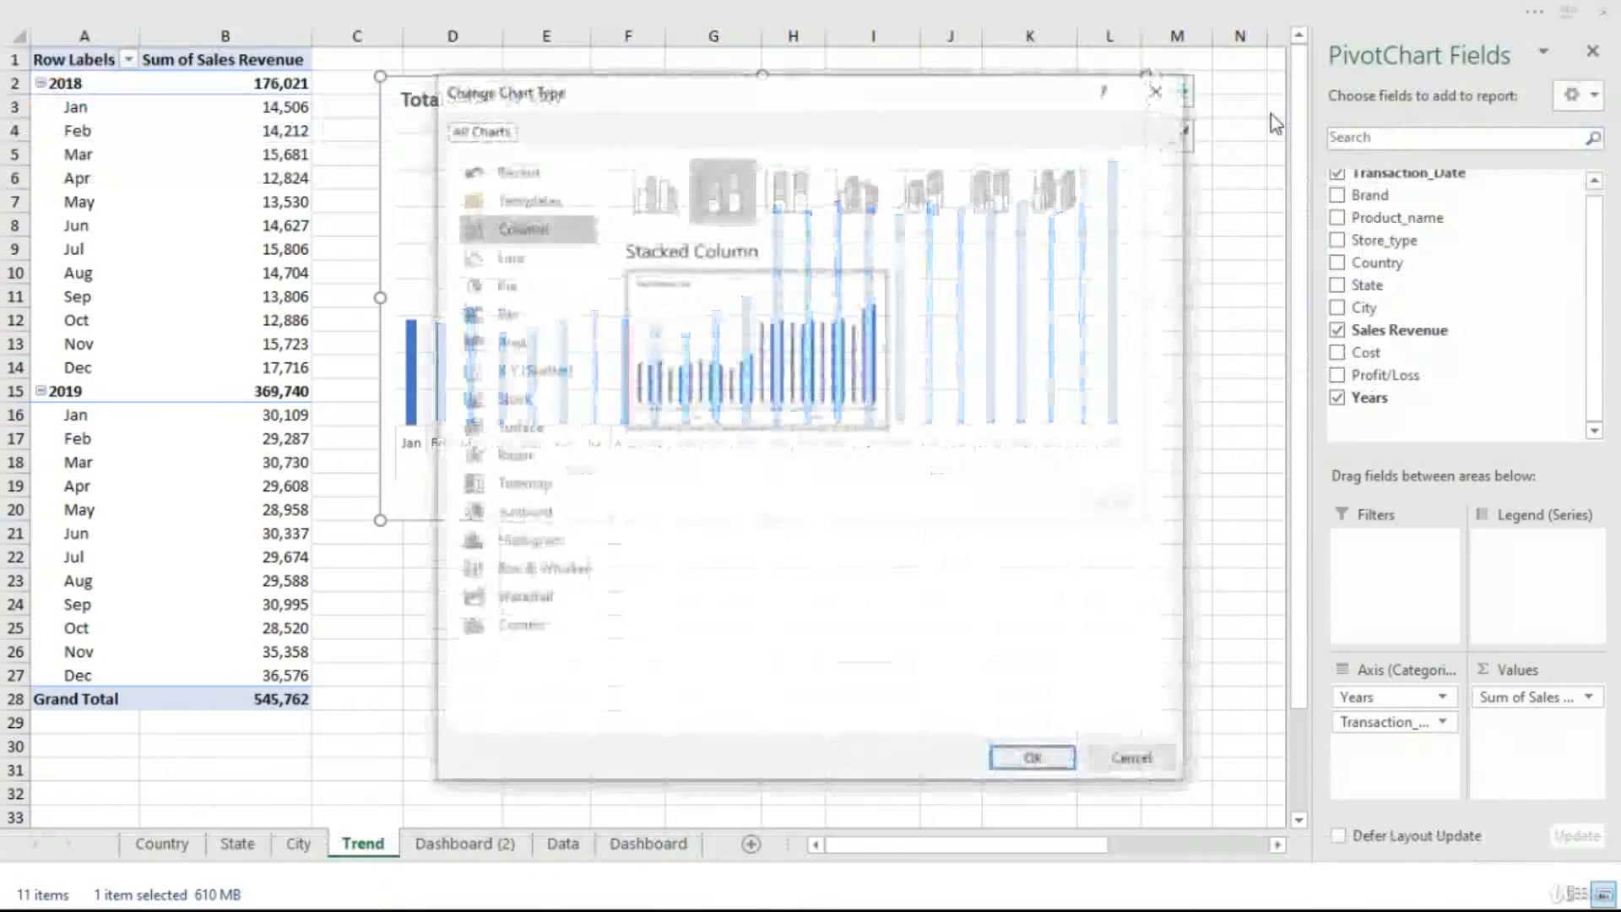
click(501, 260)
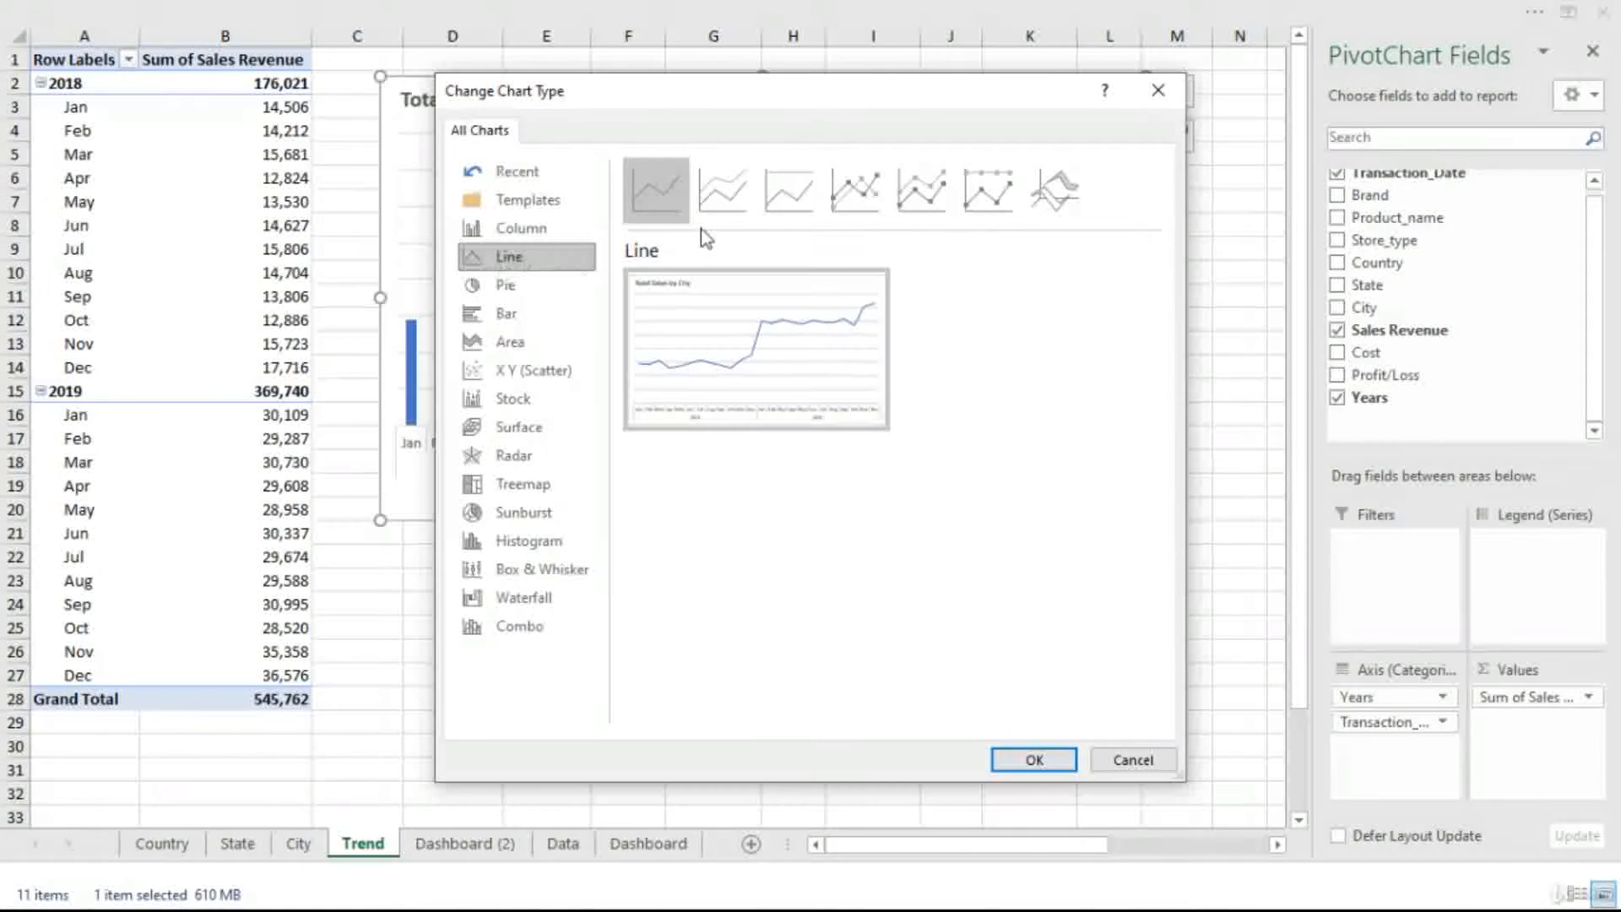
click(841, 195)
click(723, 193)
click(780, 198)
click(902, 193)
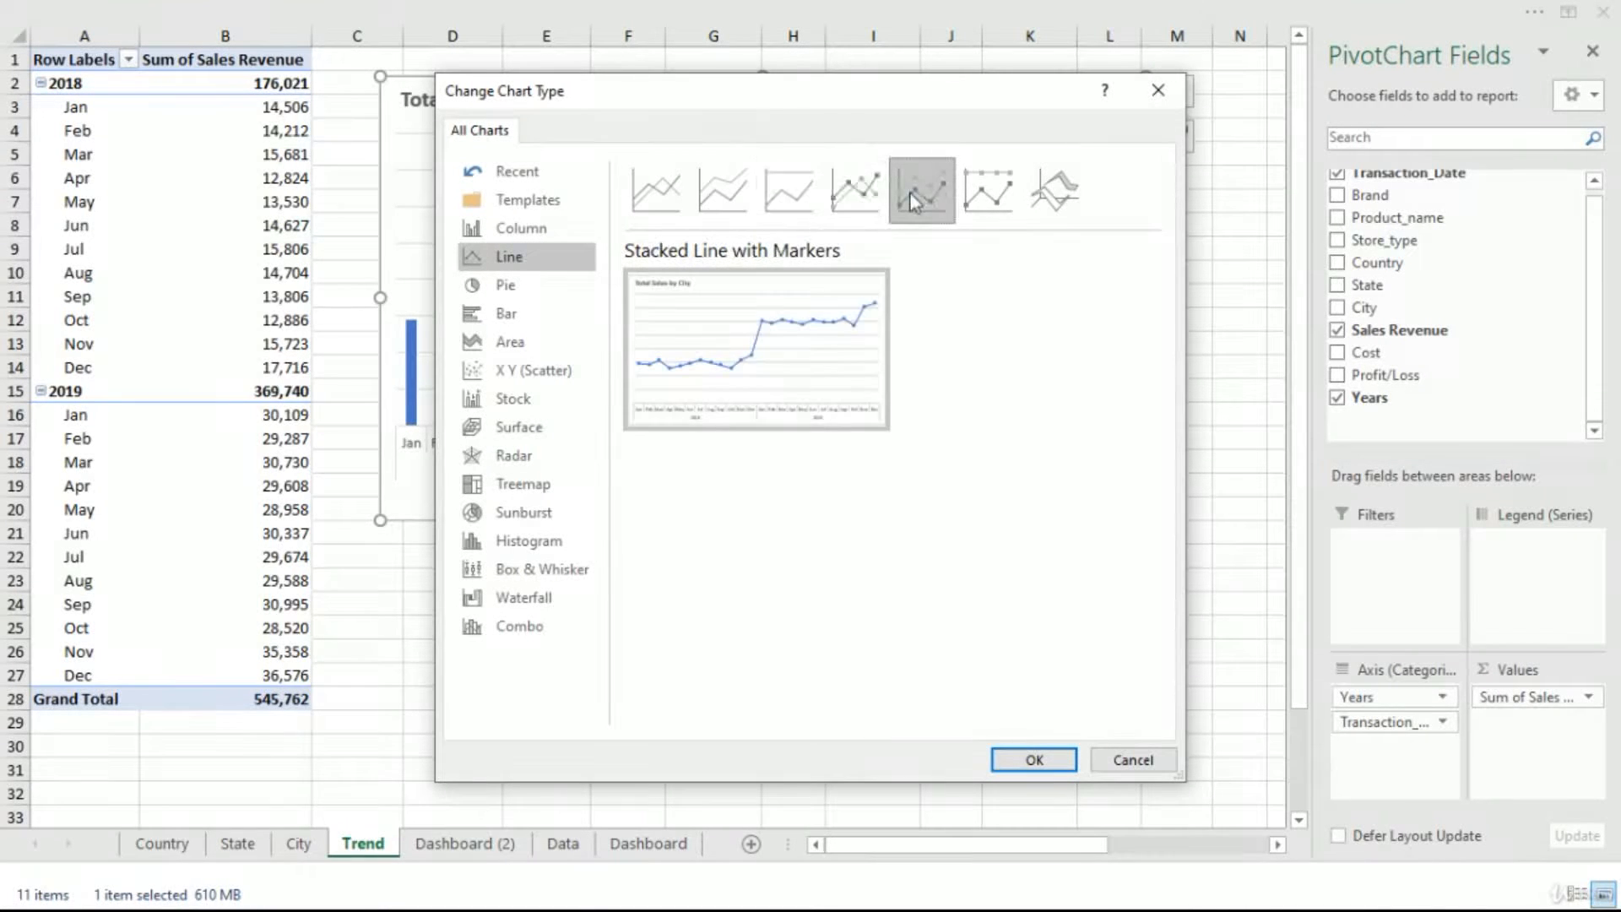
click(656, 190)
mouse_move(762, 296)
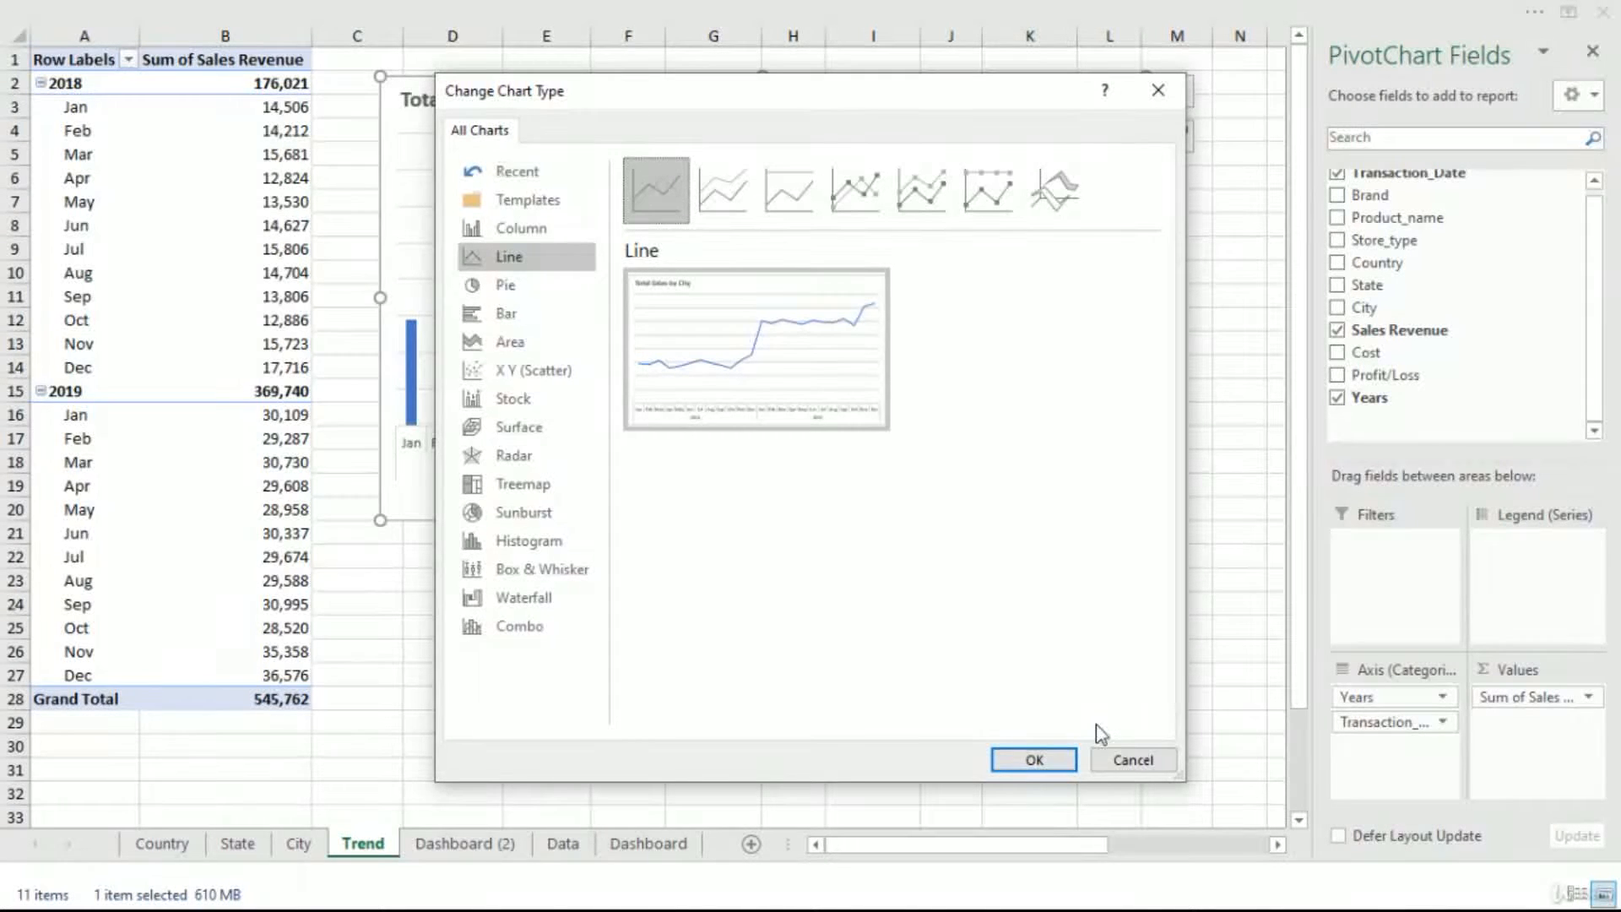
click(1031, 759)
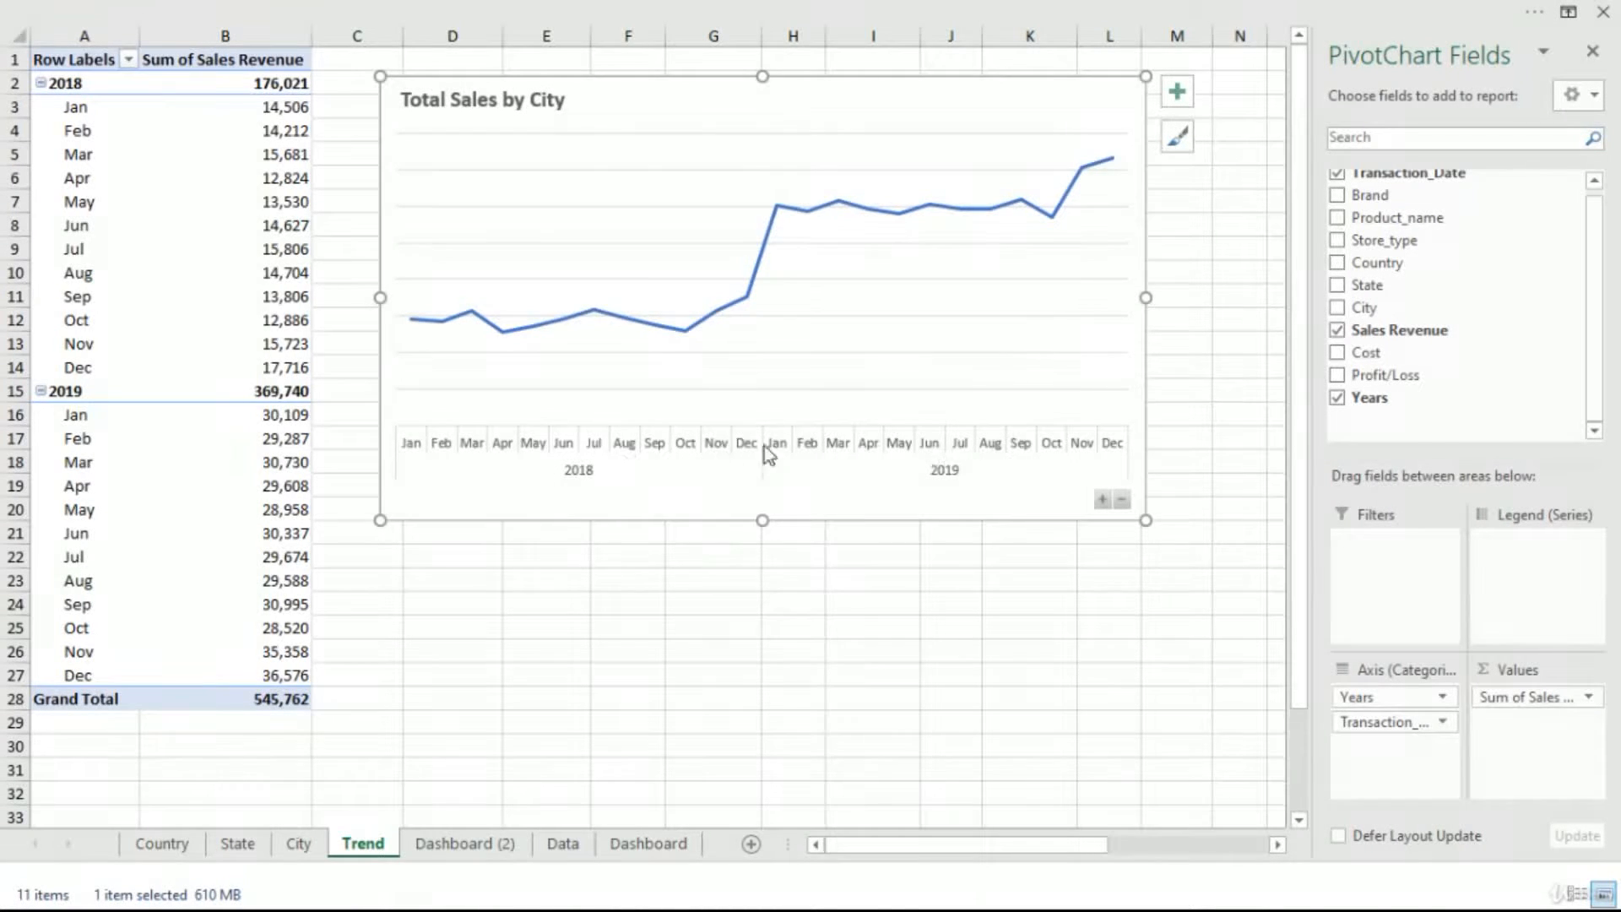
- Remove the axes and the chart title from the line chart, keeping the gridlines
click(1179, 96)
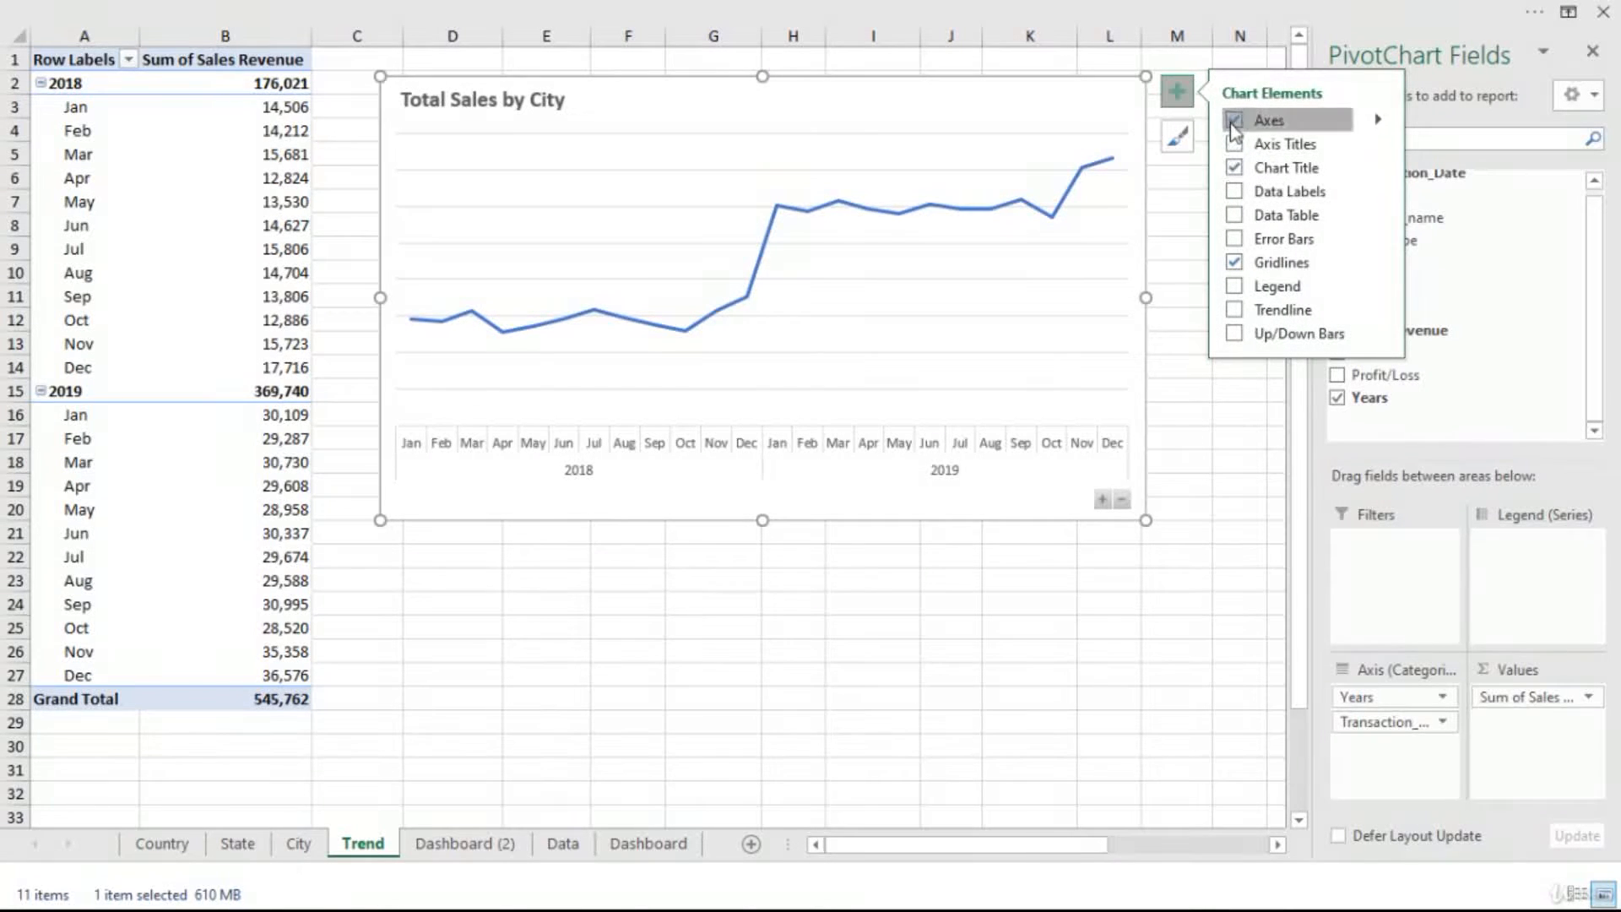
click(1233, 122)
click(1236, 169)
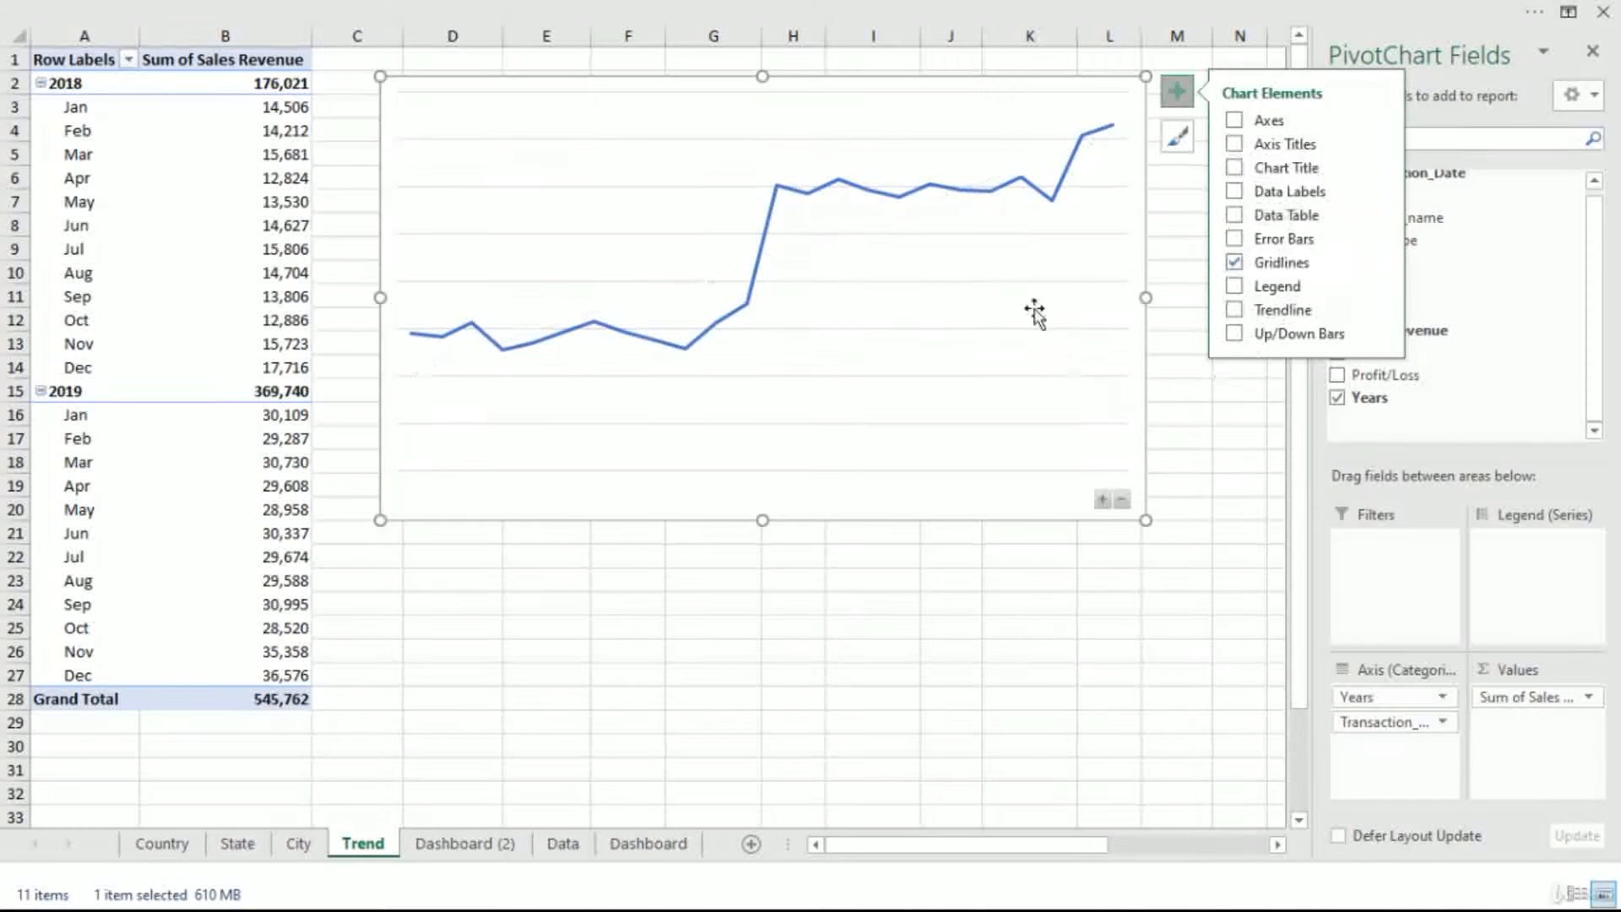
- Move the whole line chart down by about three rows on the Trend sheet
click(894, 151)
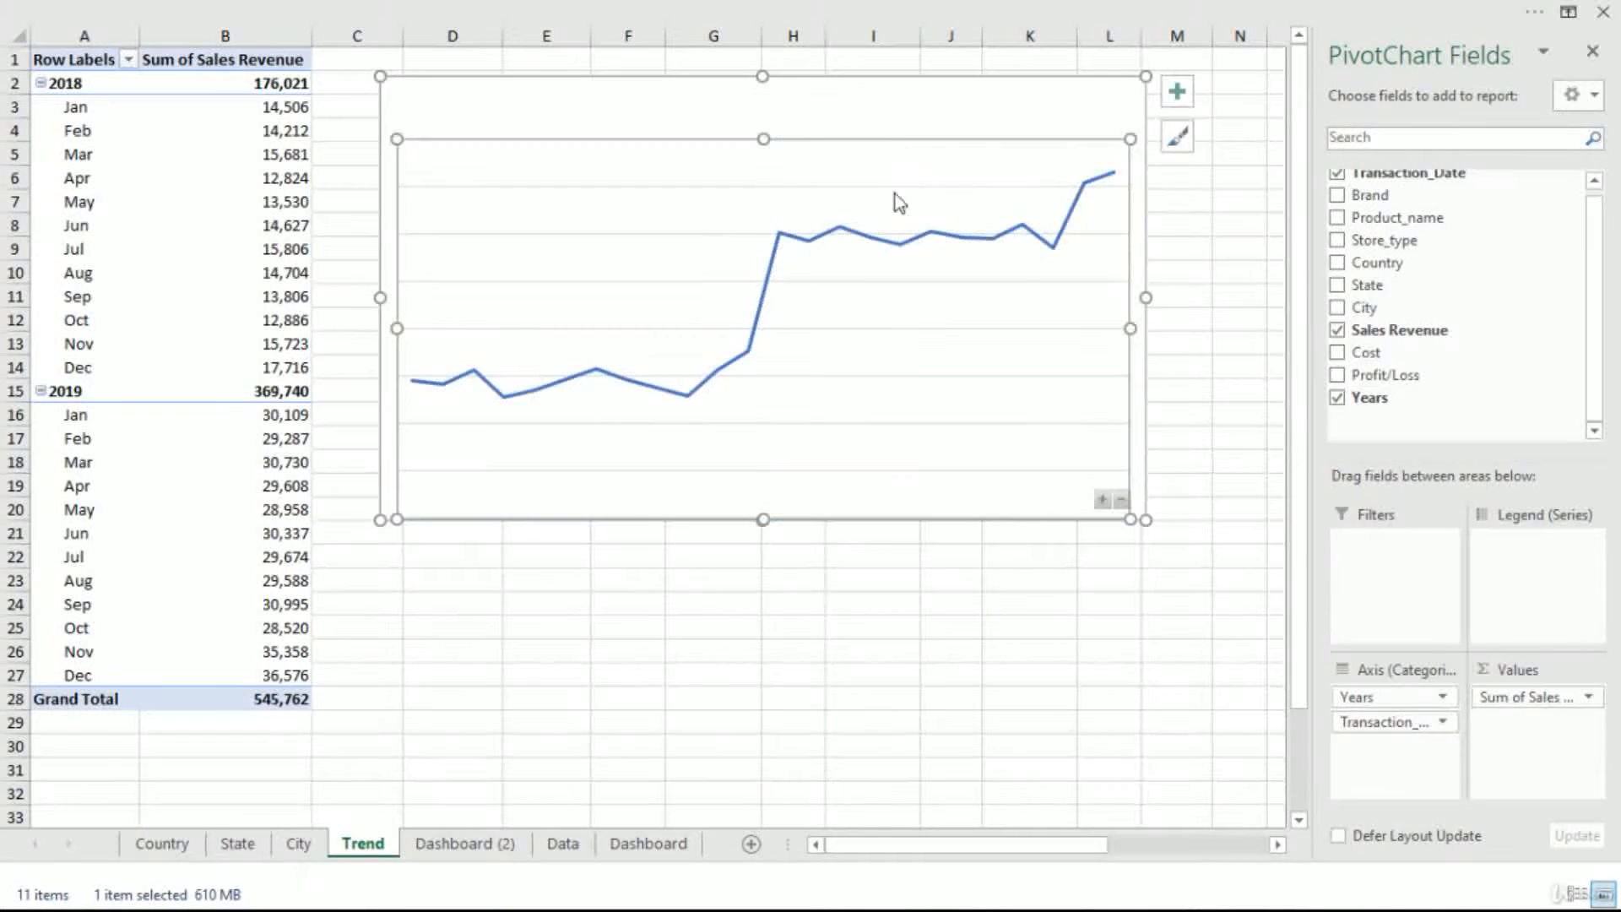
drag(930, 223, 913, 189)
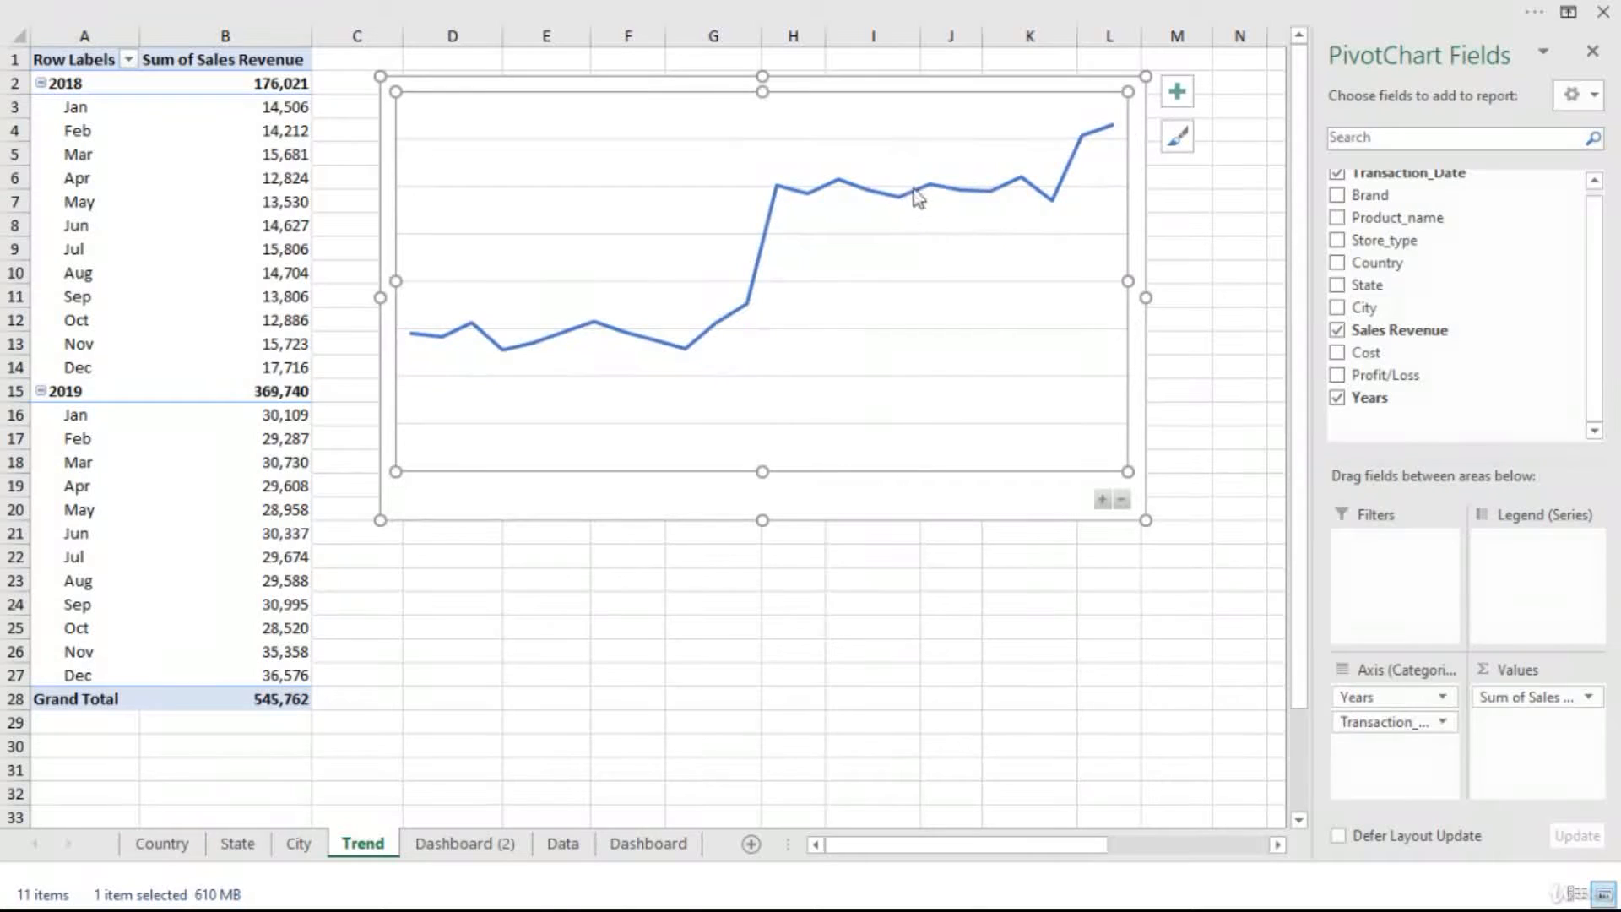
click(937, 512)
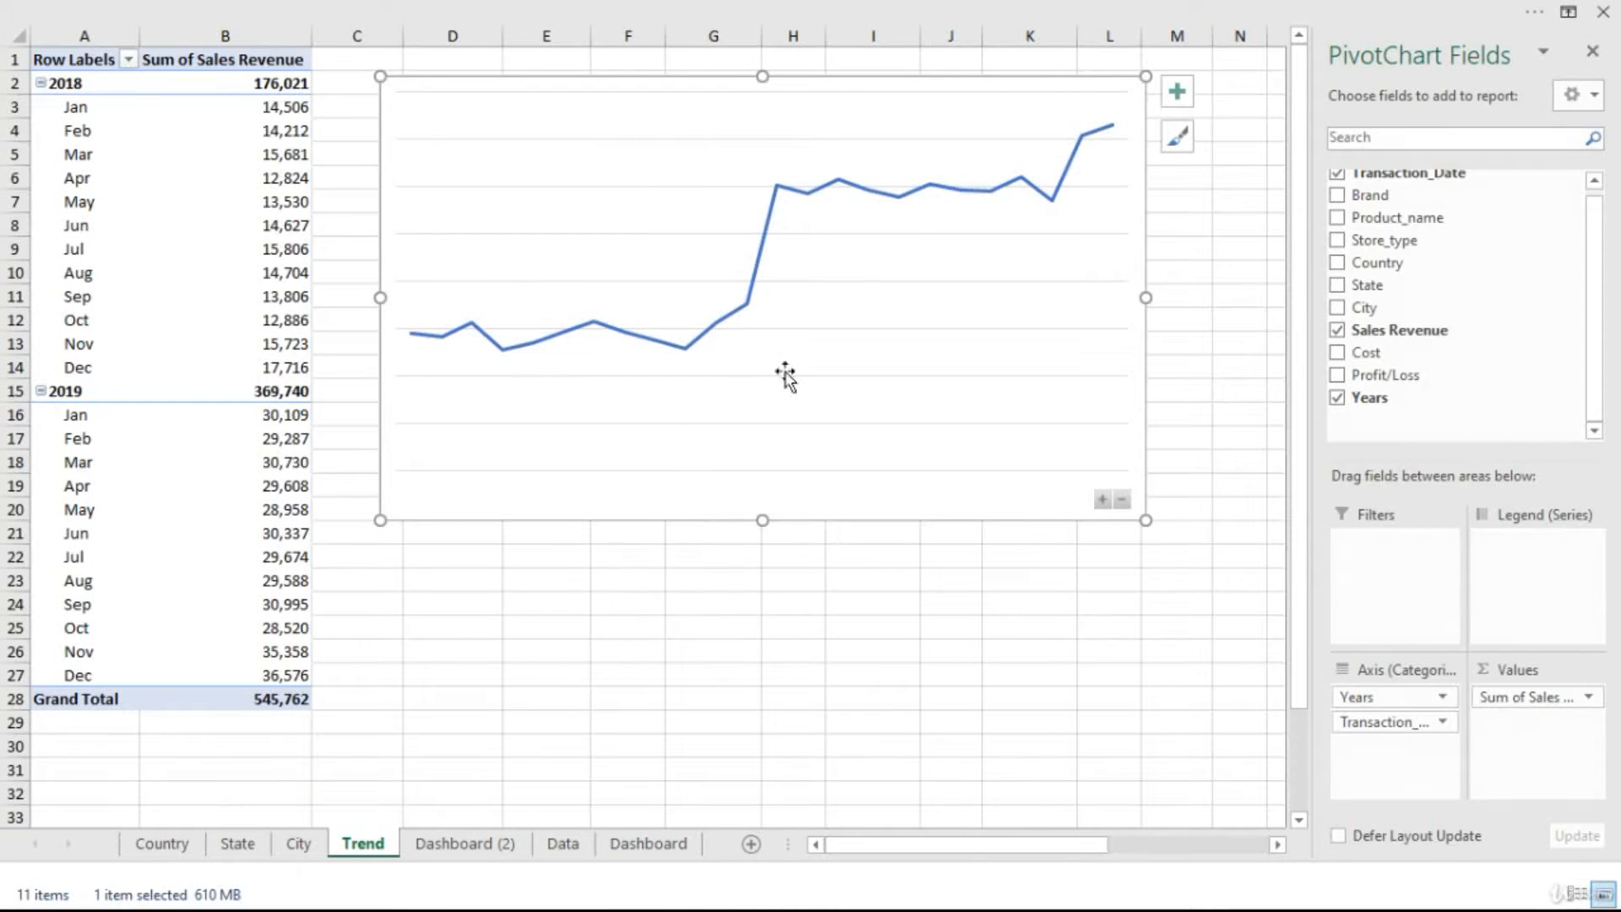
drag(850, 496, 846, 571)
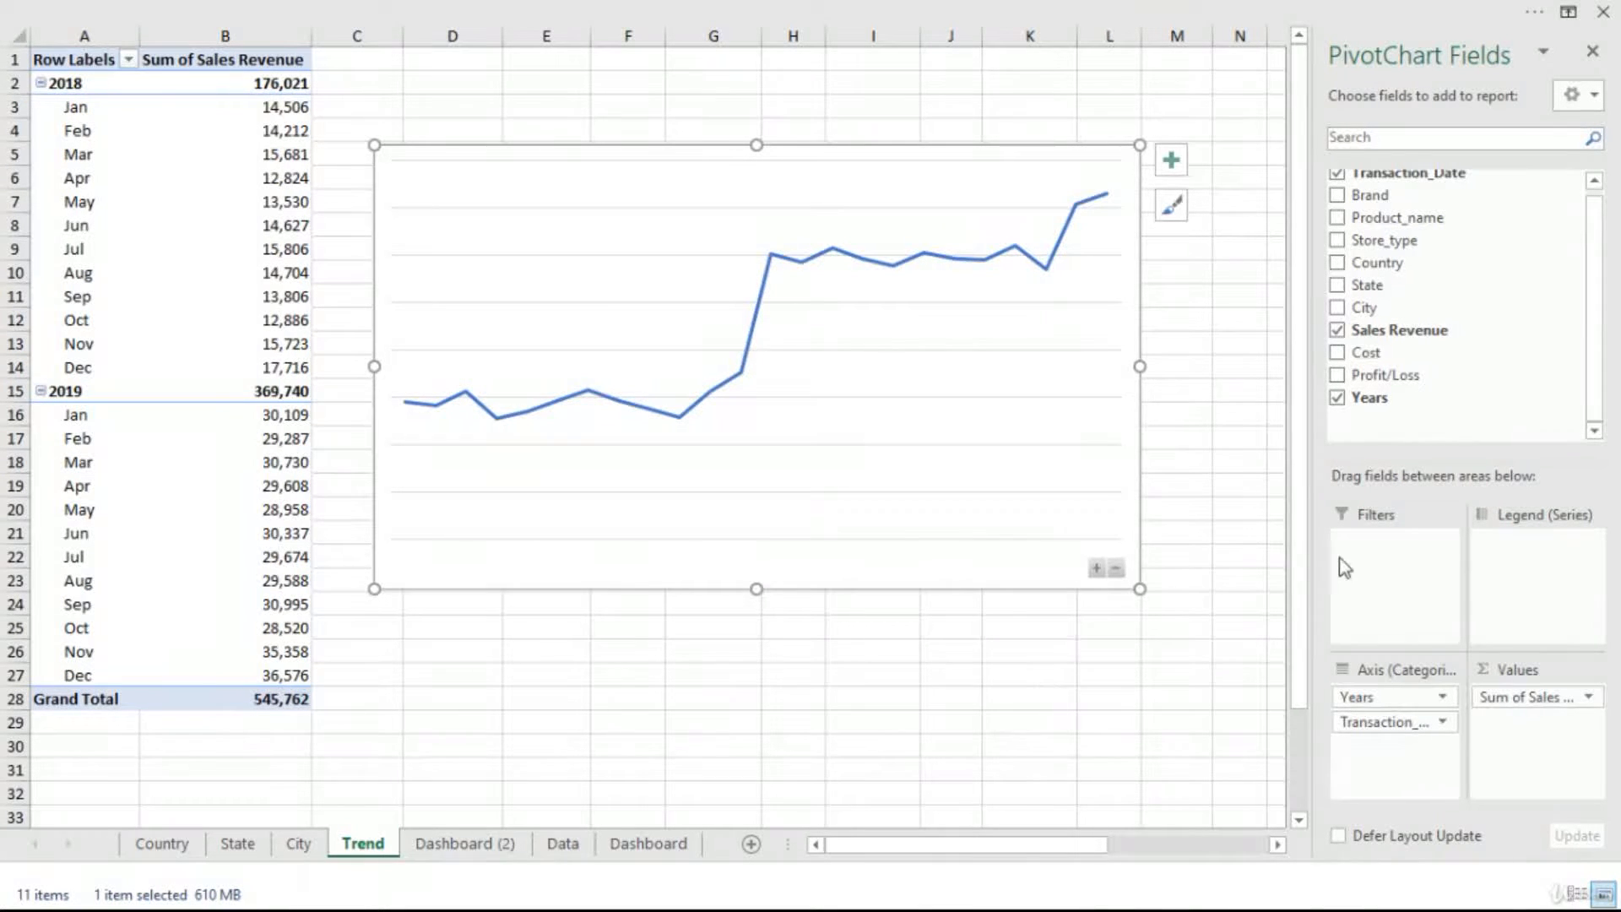
- Add the Country field as the chart's legend series to split the trend line by country
scroll(1464, 271, up, 1)
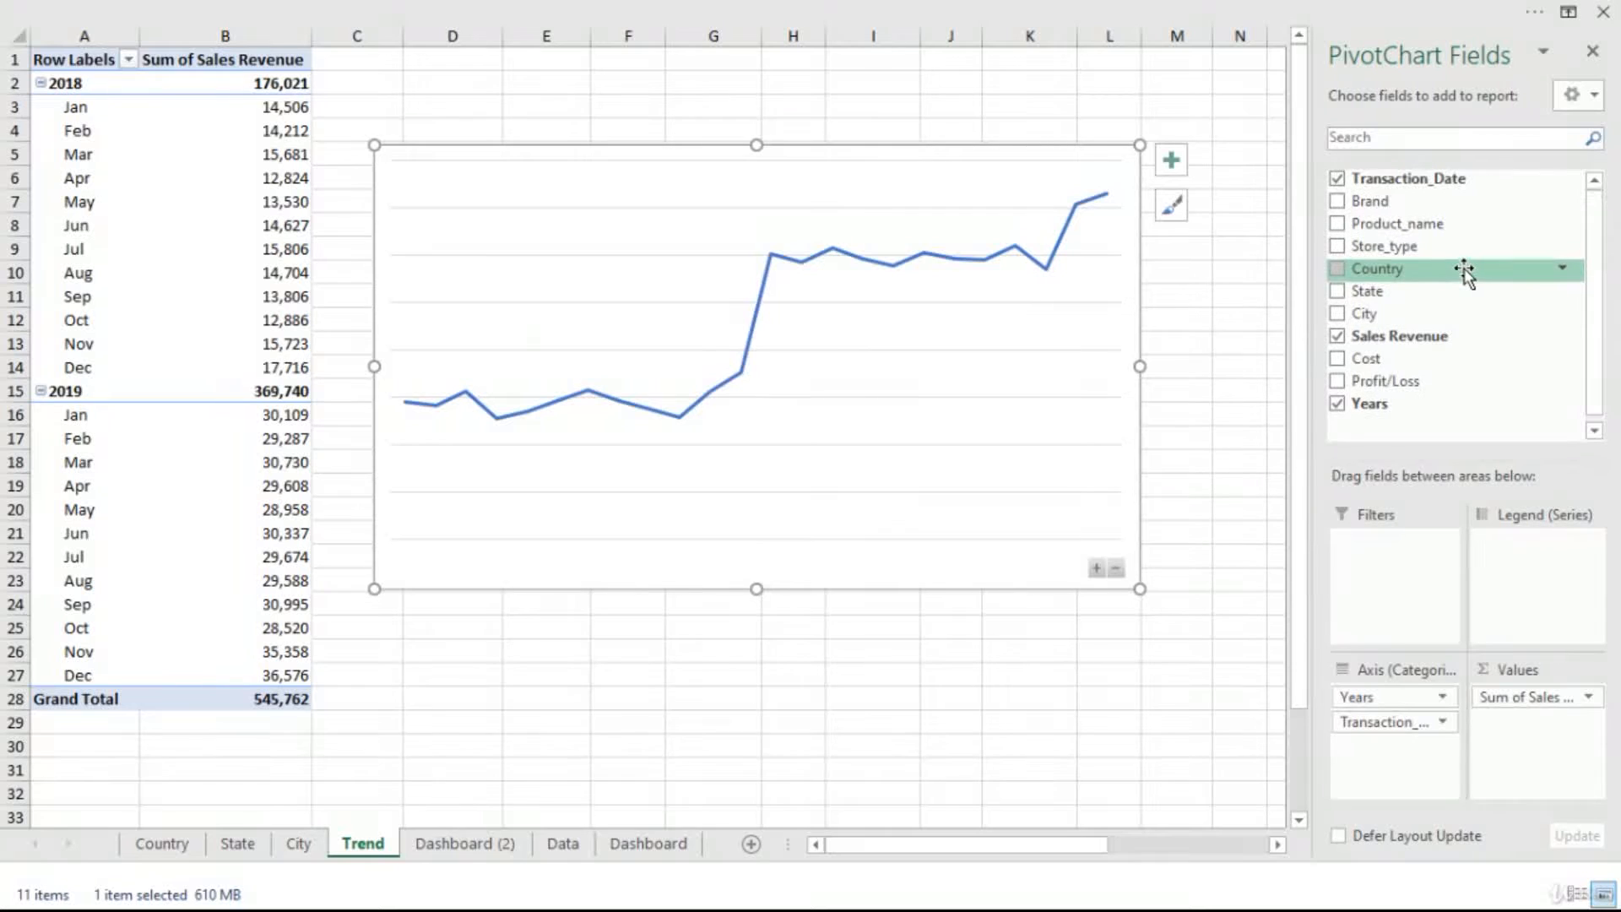
drag(1381, 267, 1523, 566)
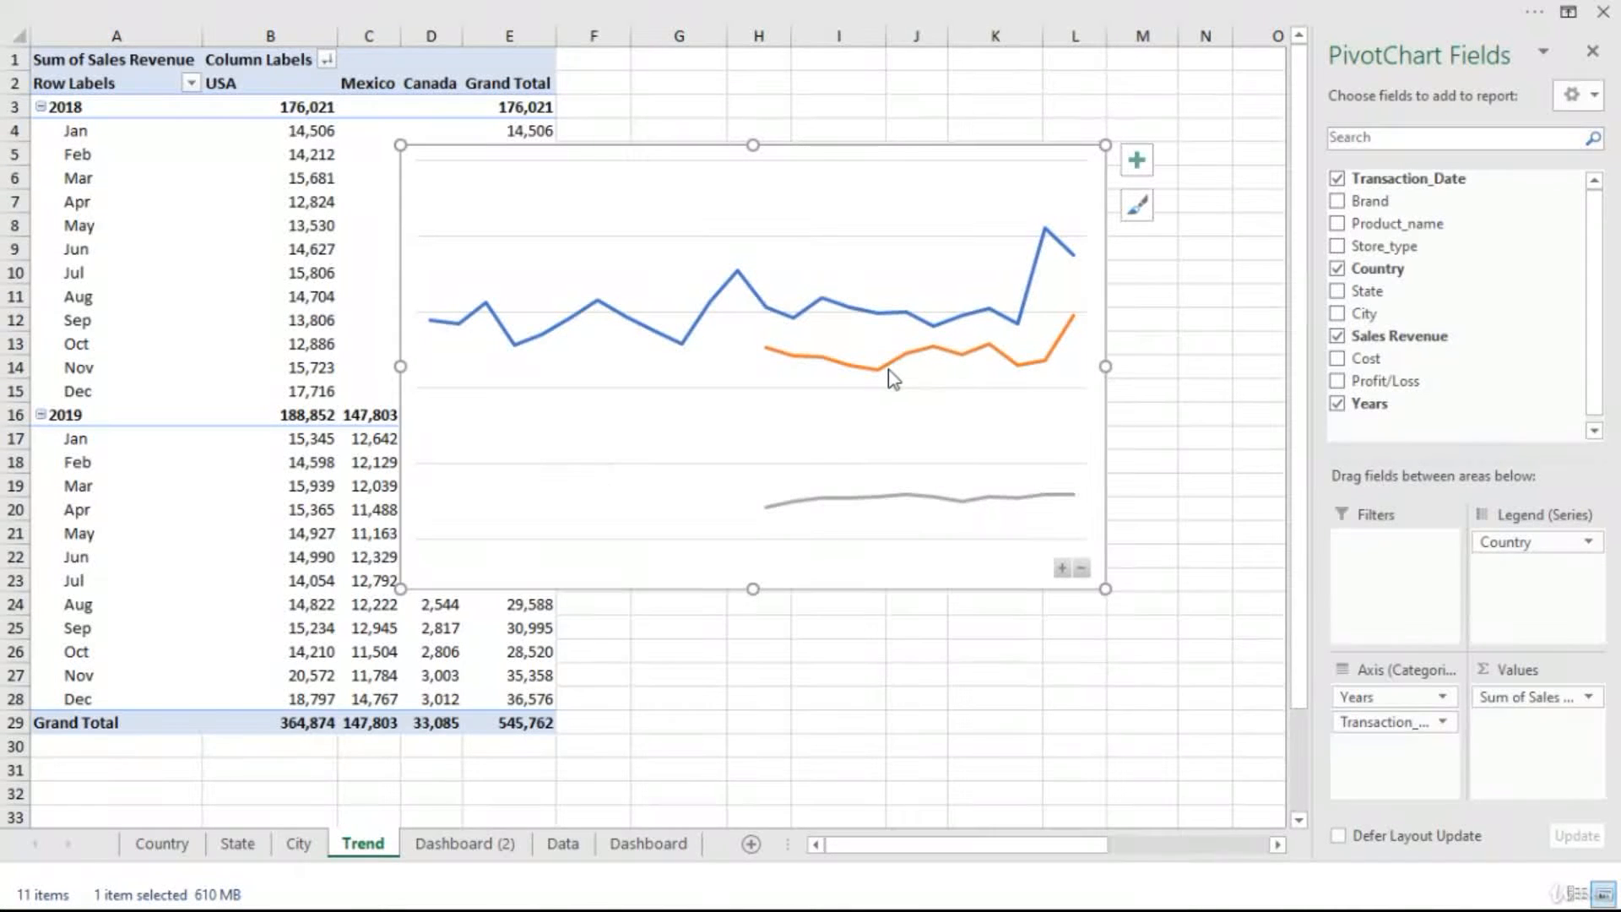
mouse_move(893, 500)
- Select the whole chart area and close the PivotChart Fields and Format Chart Area panes
click(900, 211)
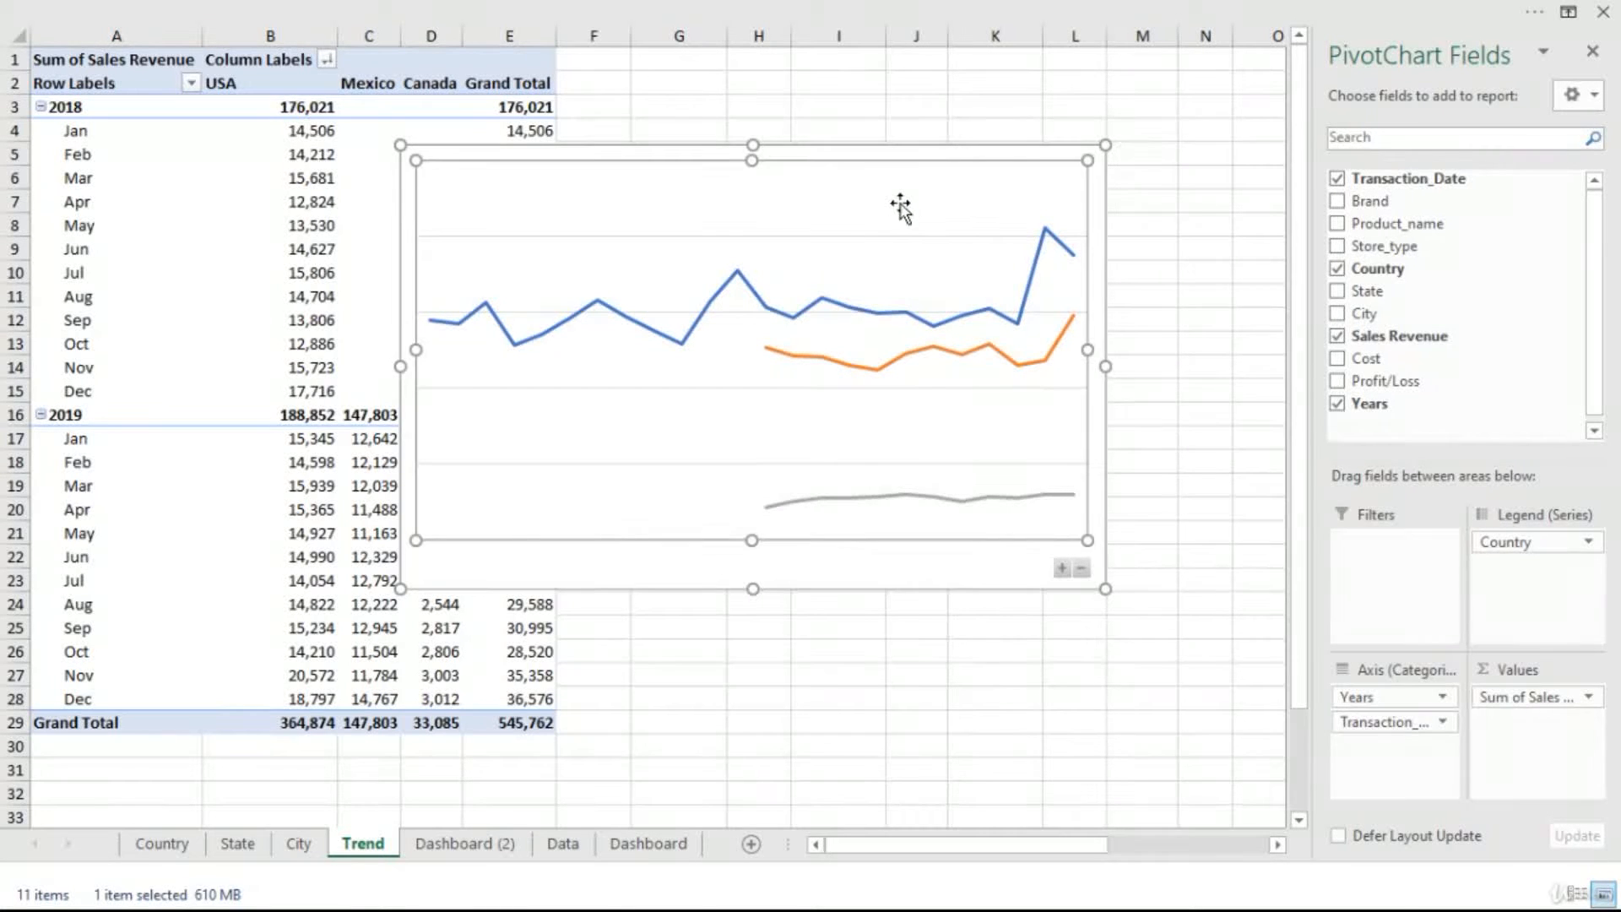
double_click(900, 211)
click(489, 156)
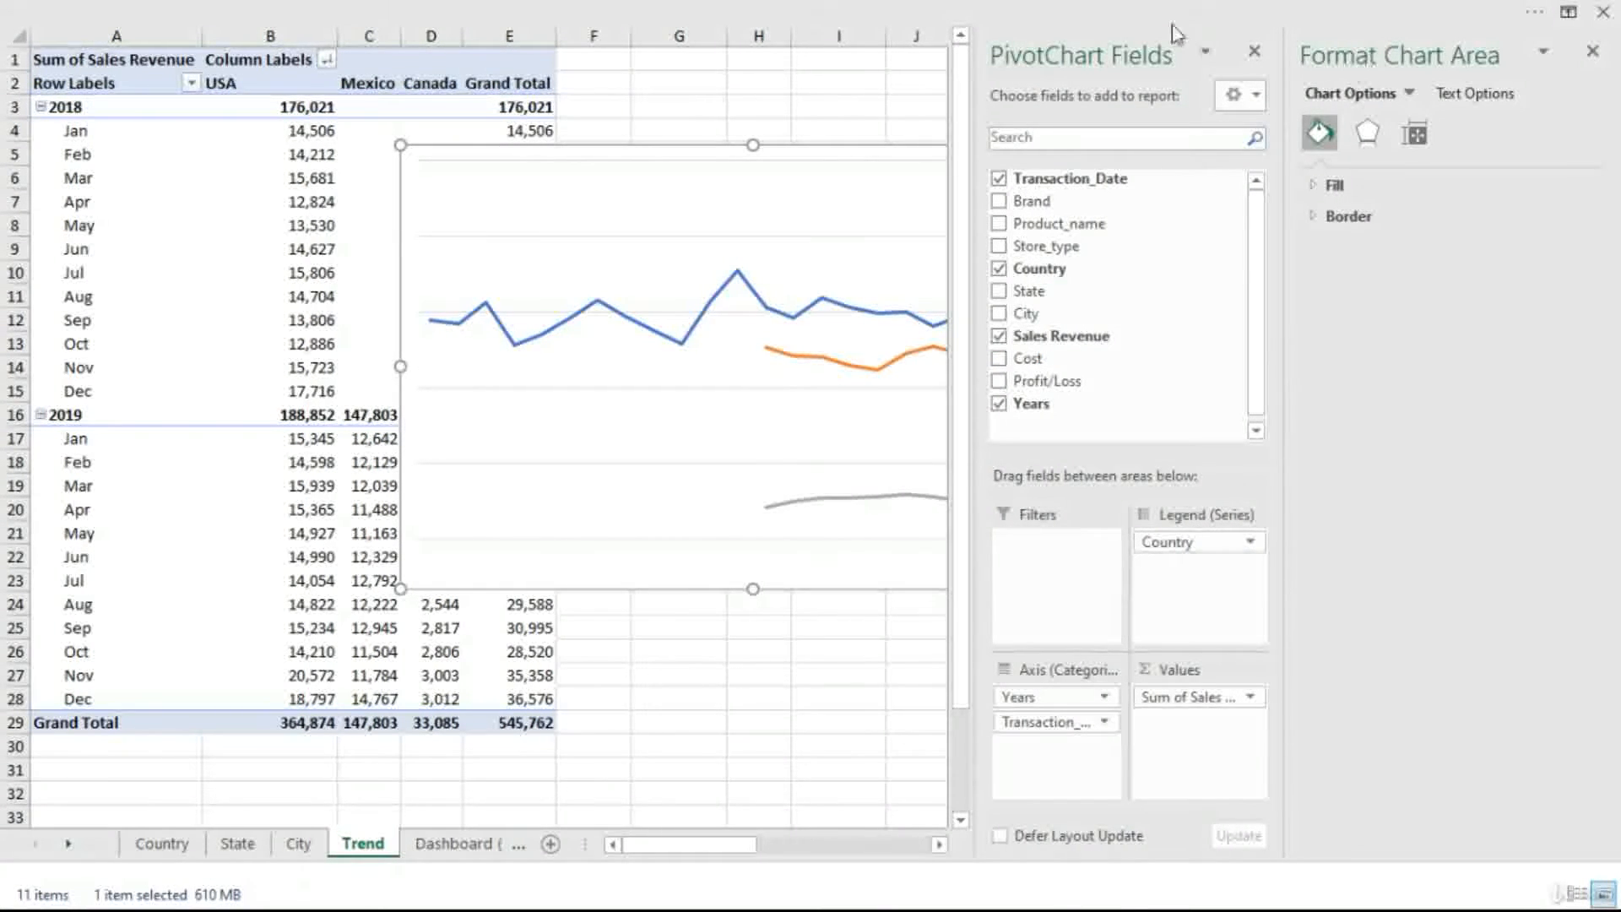
click(1256, 53)
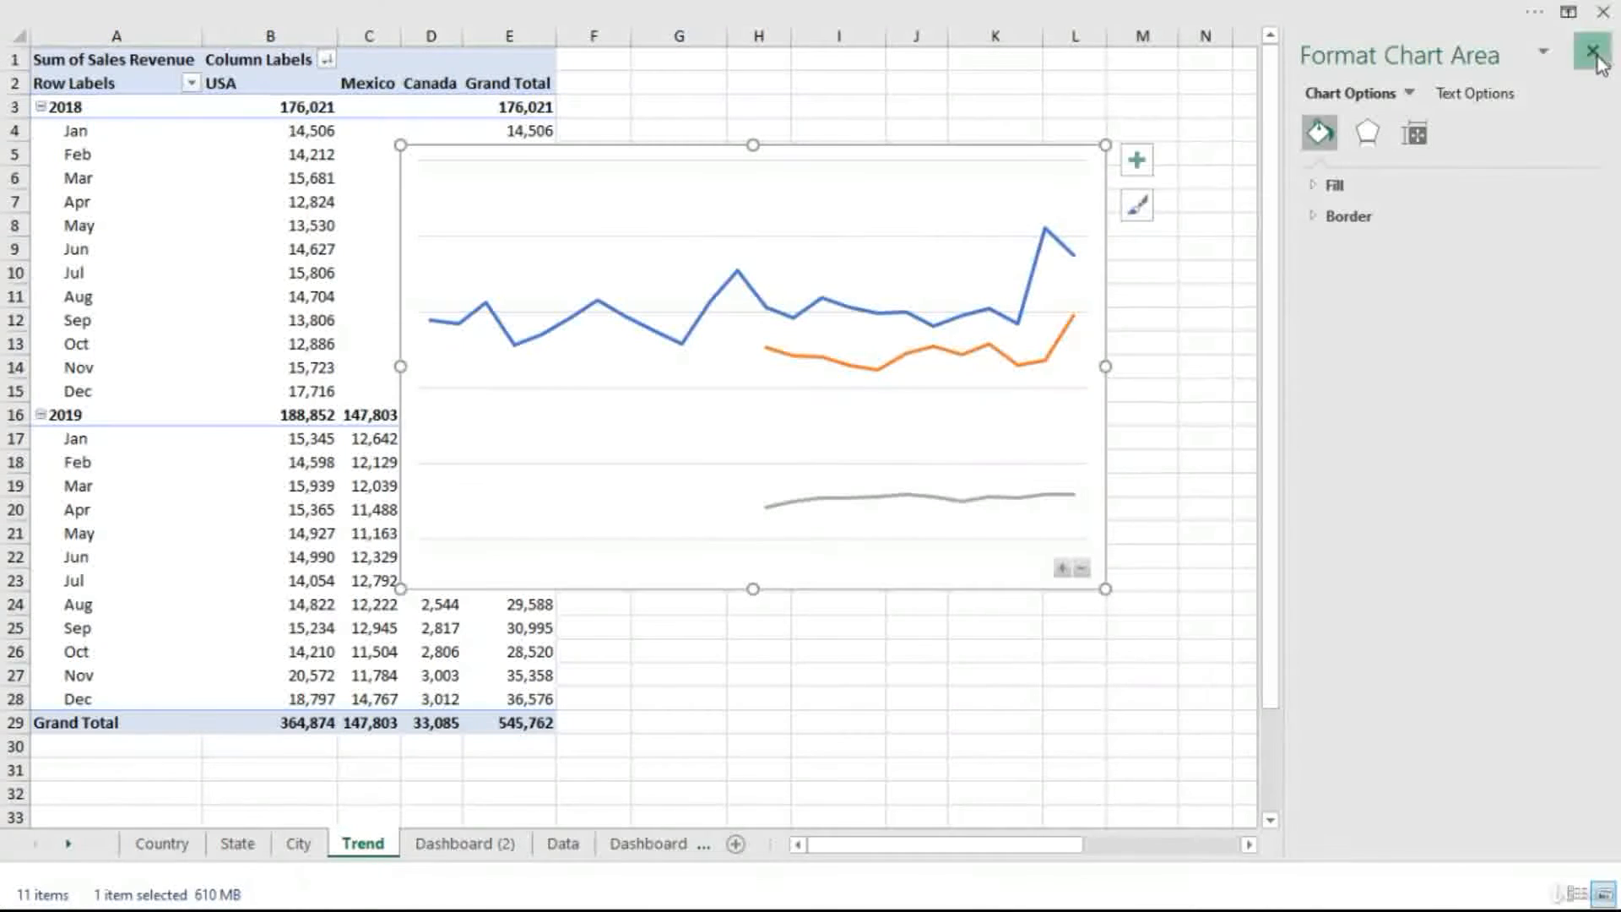
click(1593, 52)
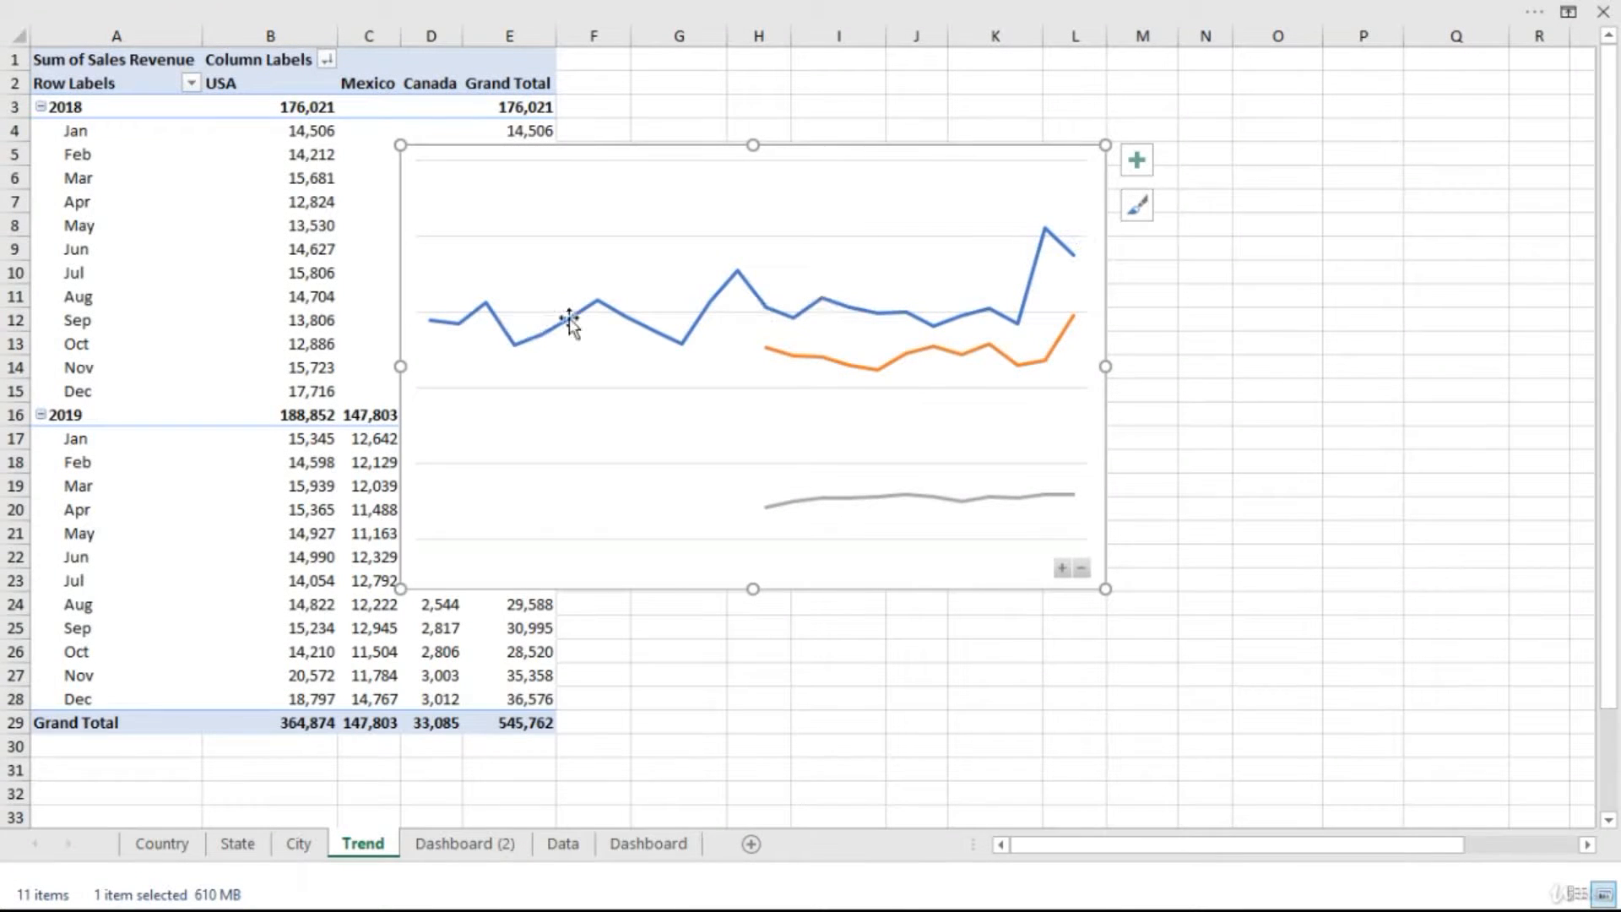
- Paste a copy of the Trend line chart onto the Dashboard sheet at cell C19, below the column charts
click(648, 843)
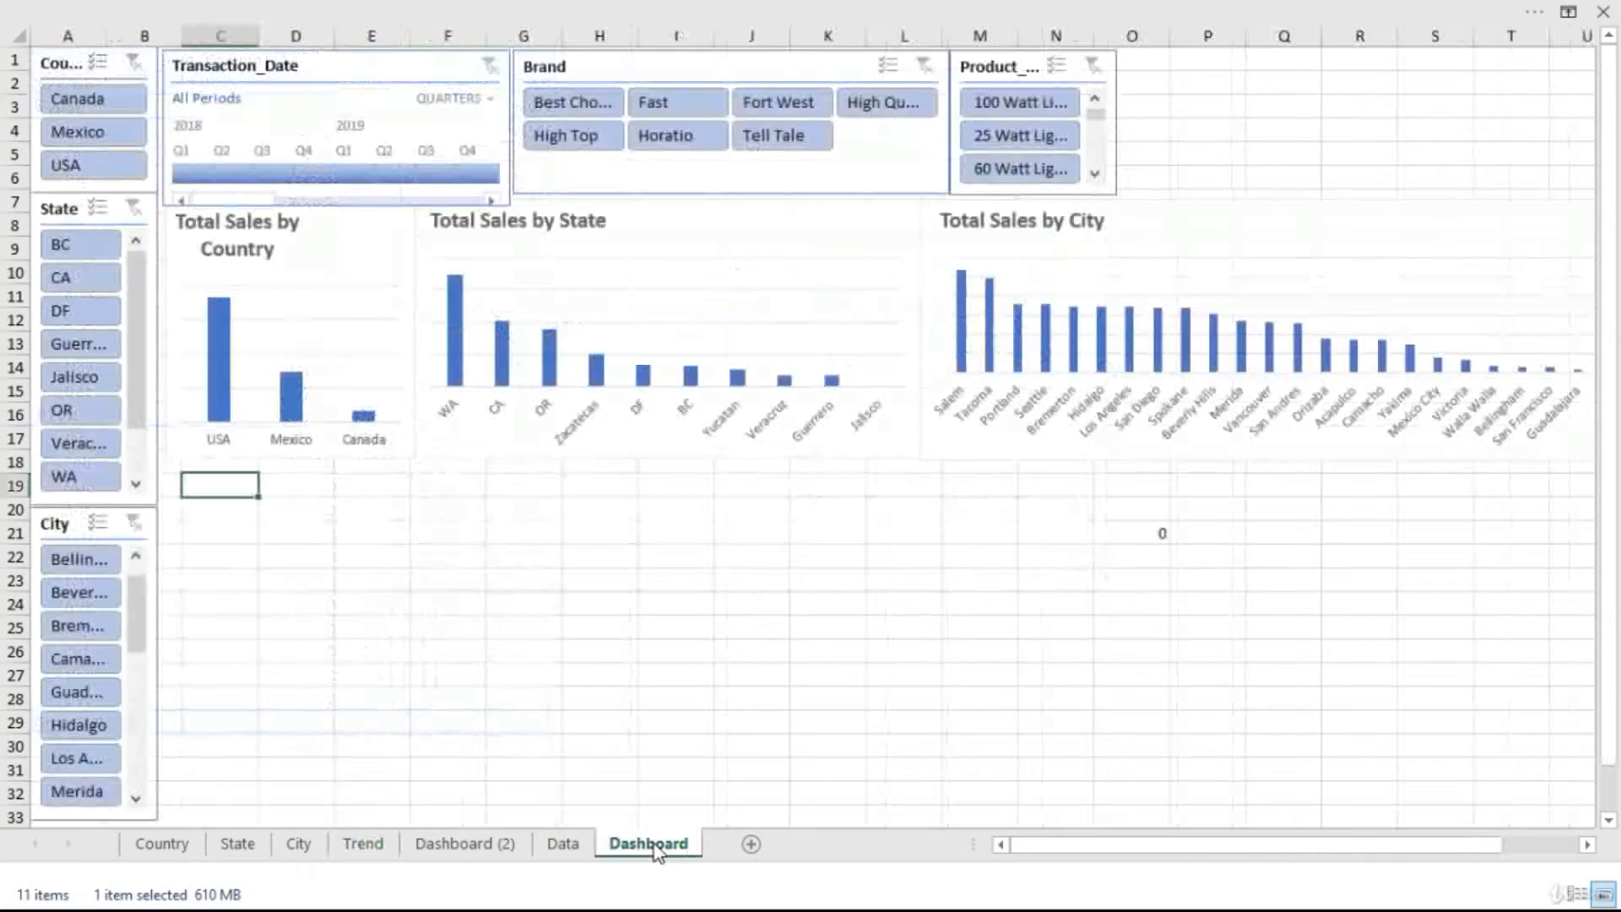
key(ctrl+v)
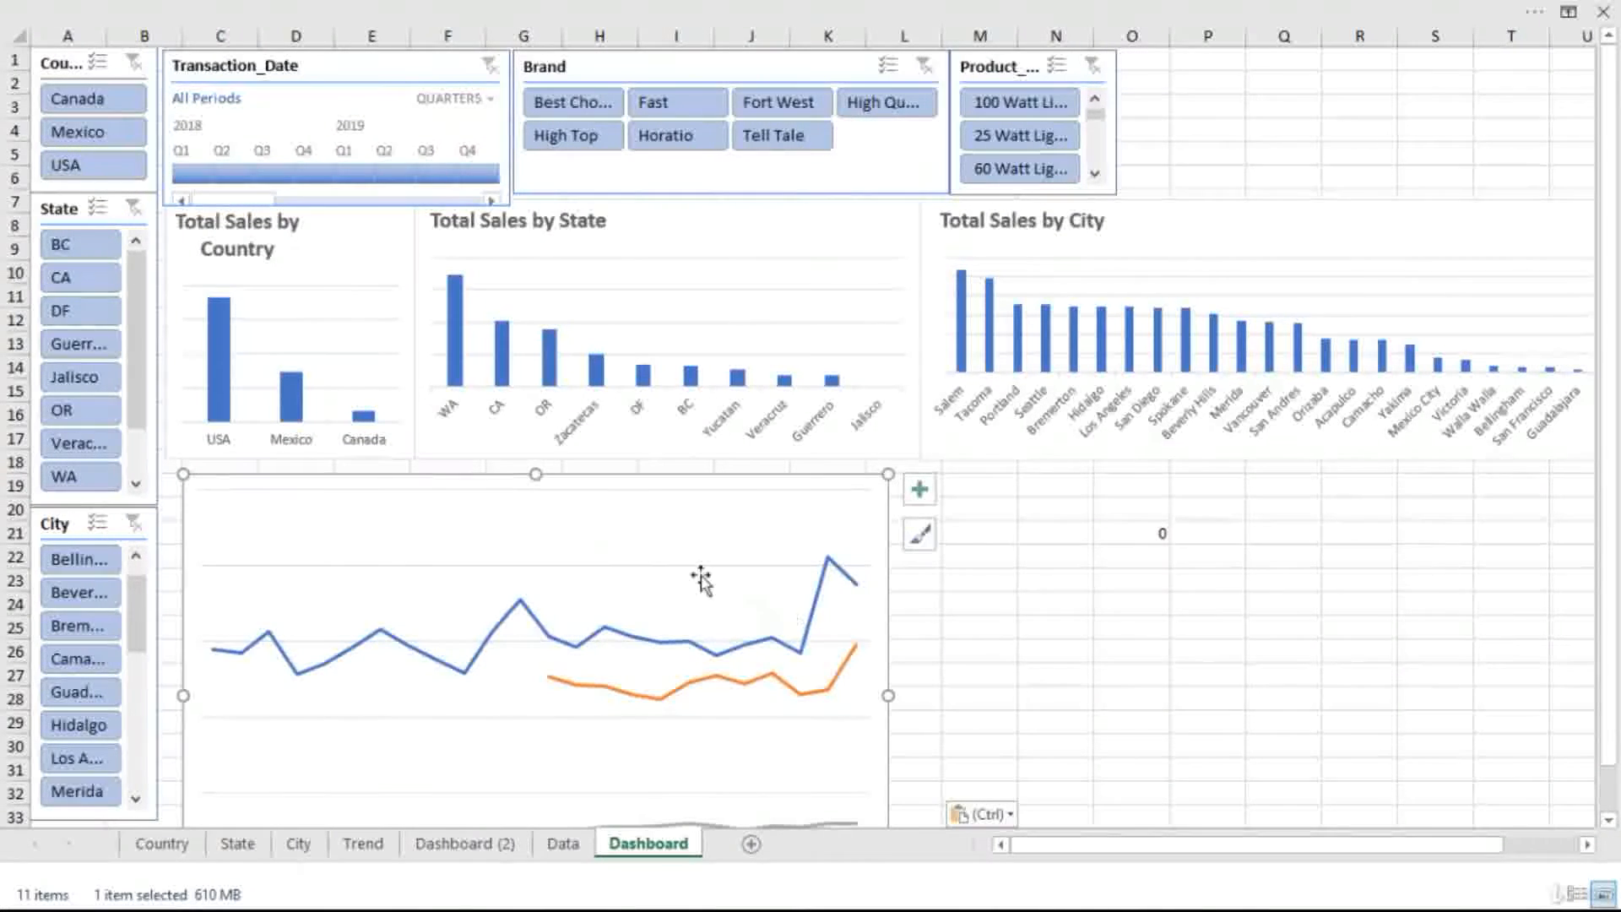
click(447, 498)
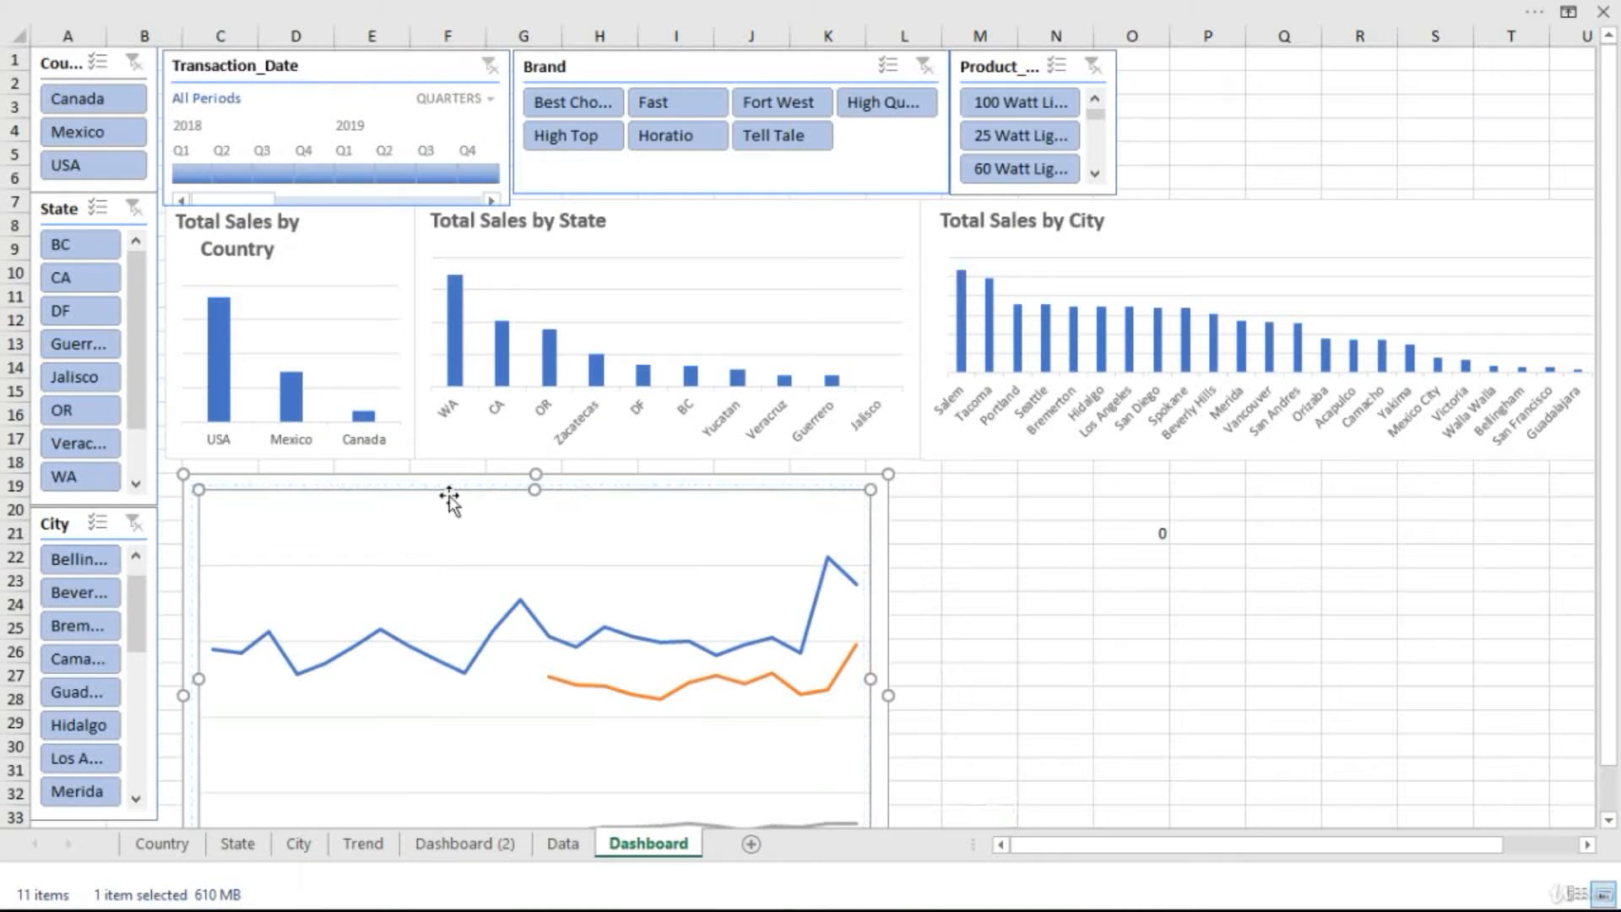
- Move the country trend chart directly below Total Sales by Country and shrink it to that chart's width, ending at row 29
drag(449, 496, 443, 491)
drag(232, 475, 216, 464)
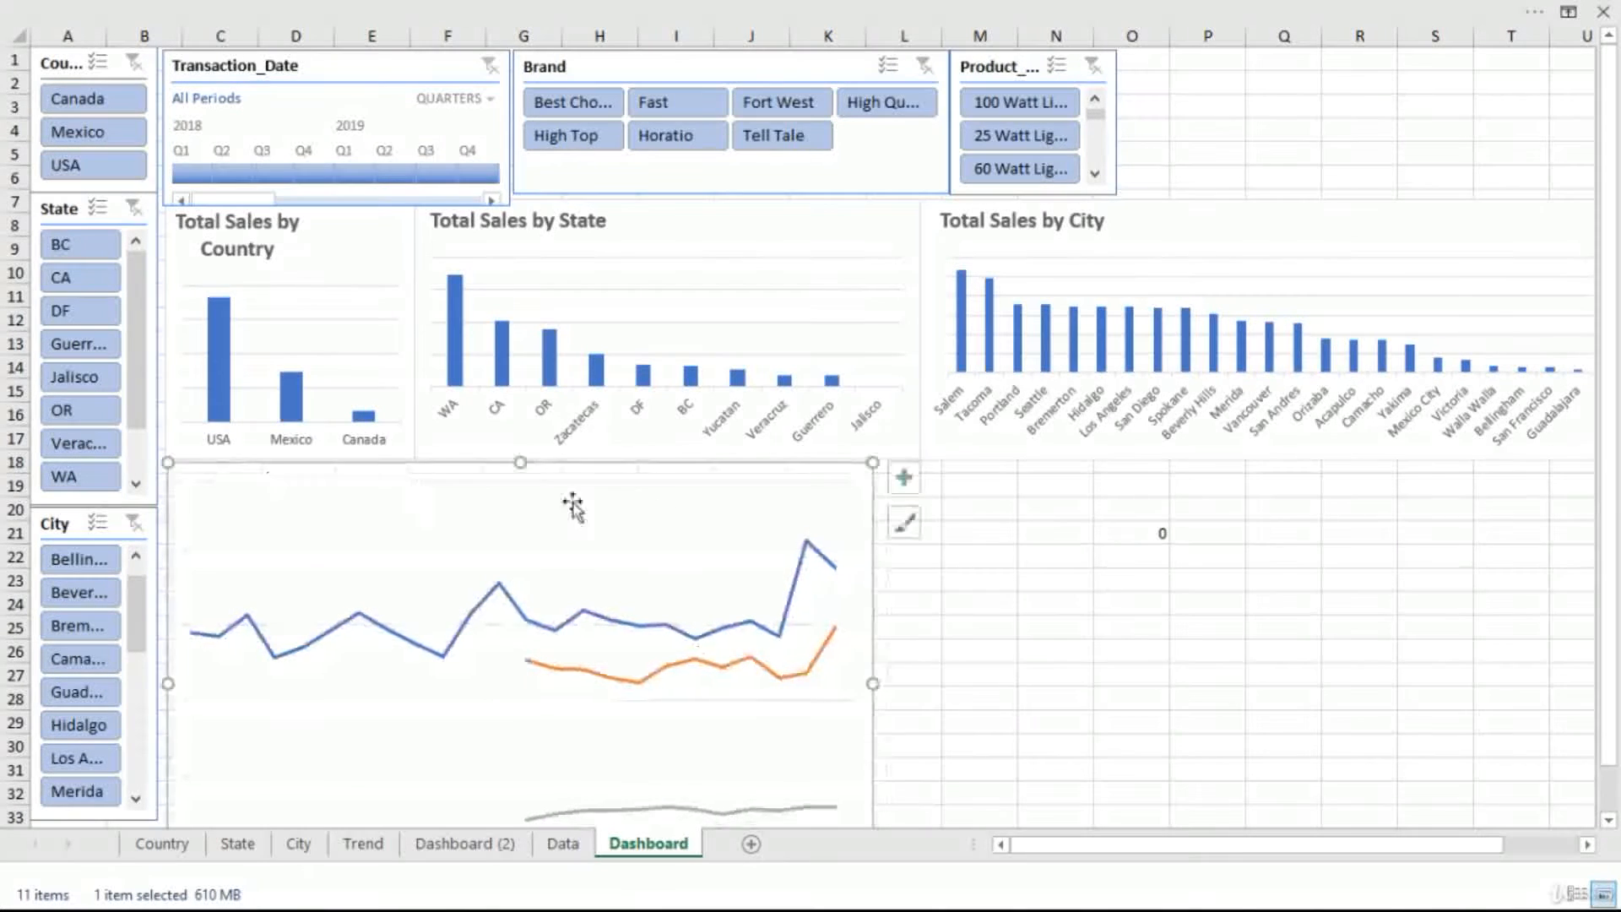
drag(873, 463, 578, 521)
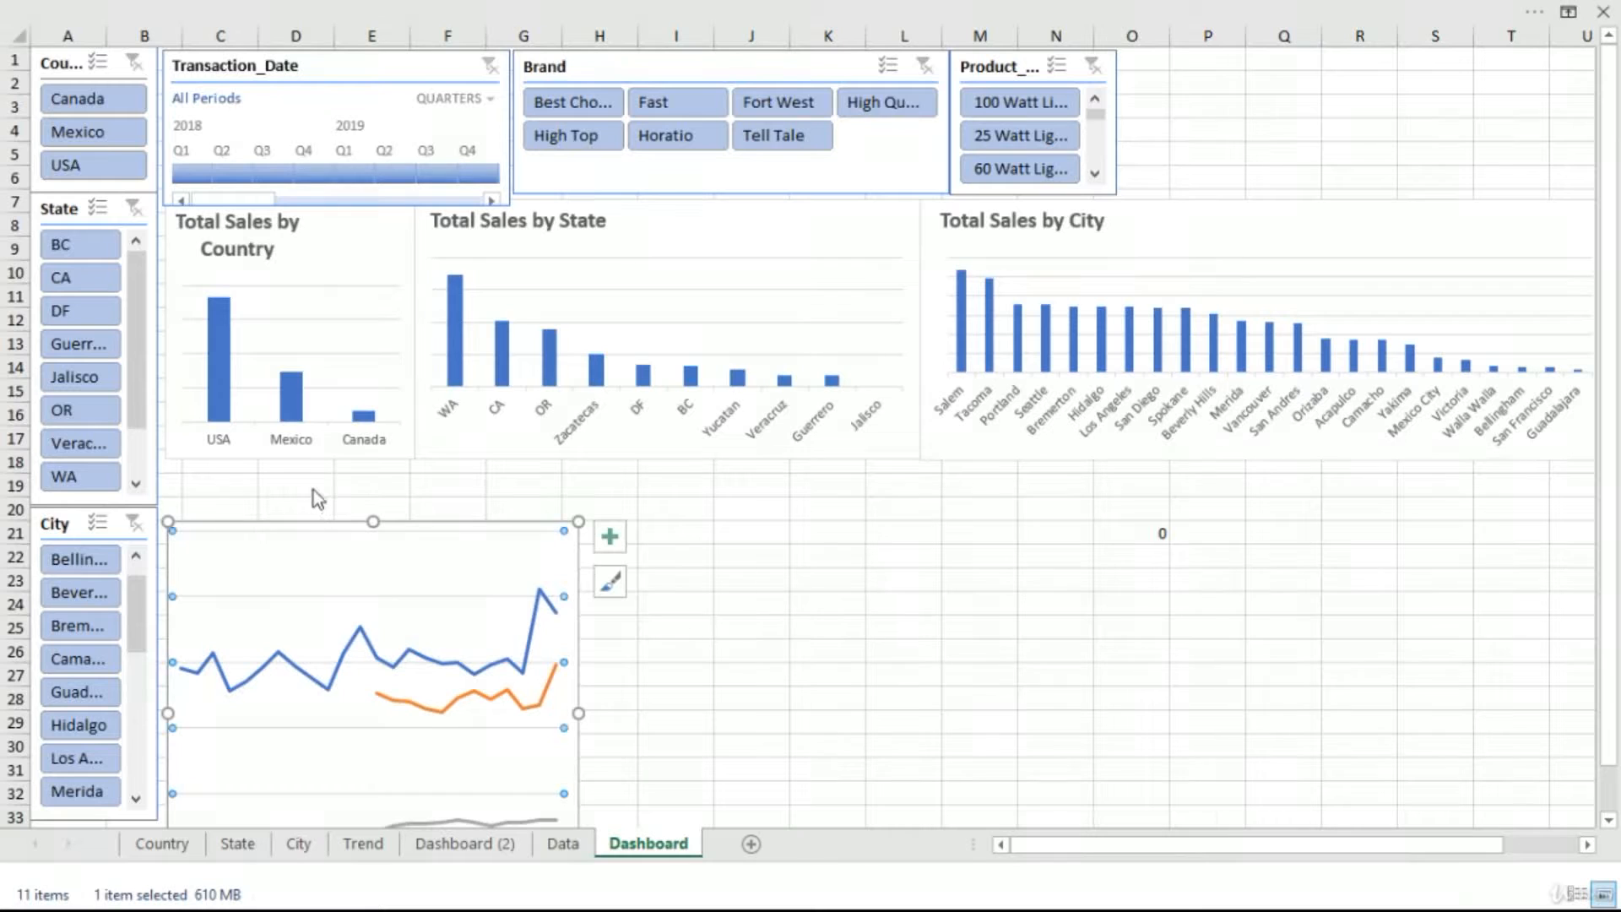
drag(303, 524, 300, 464)
drag(1609, 525, 1610, 572)
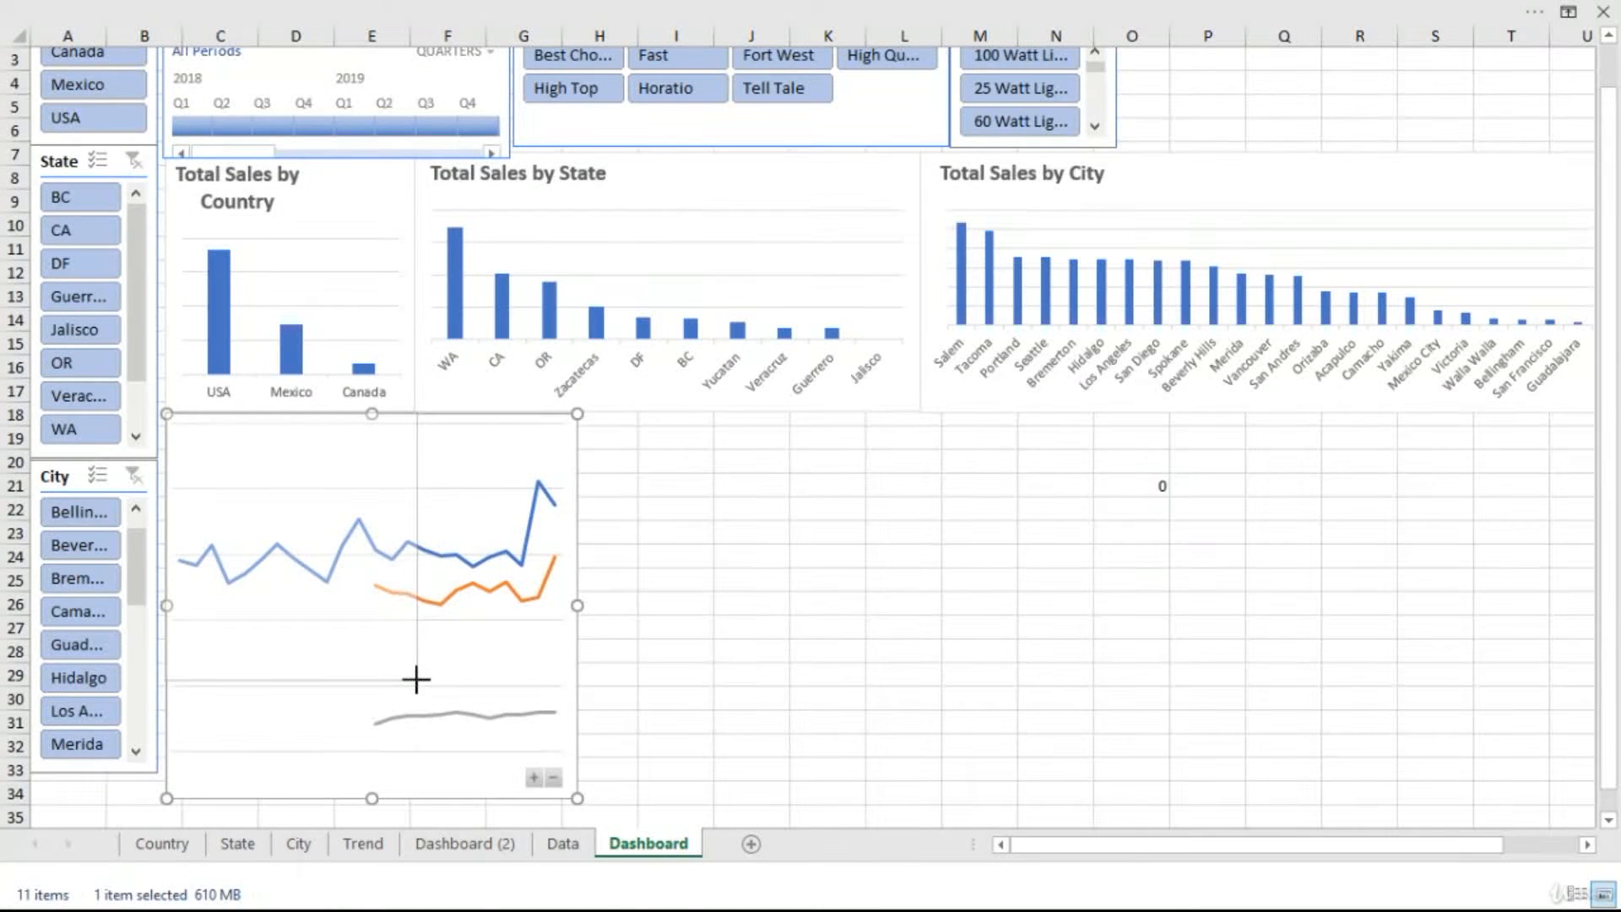
drag(415, 679, 417, 678)
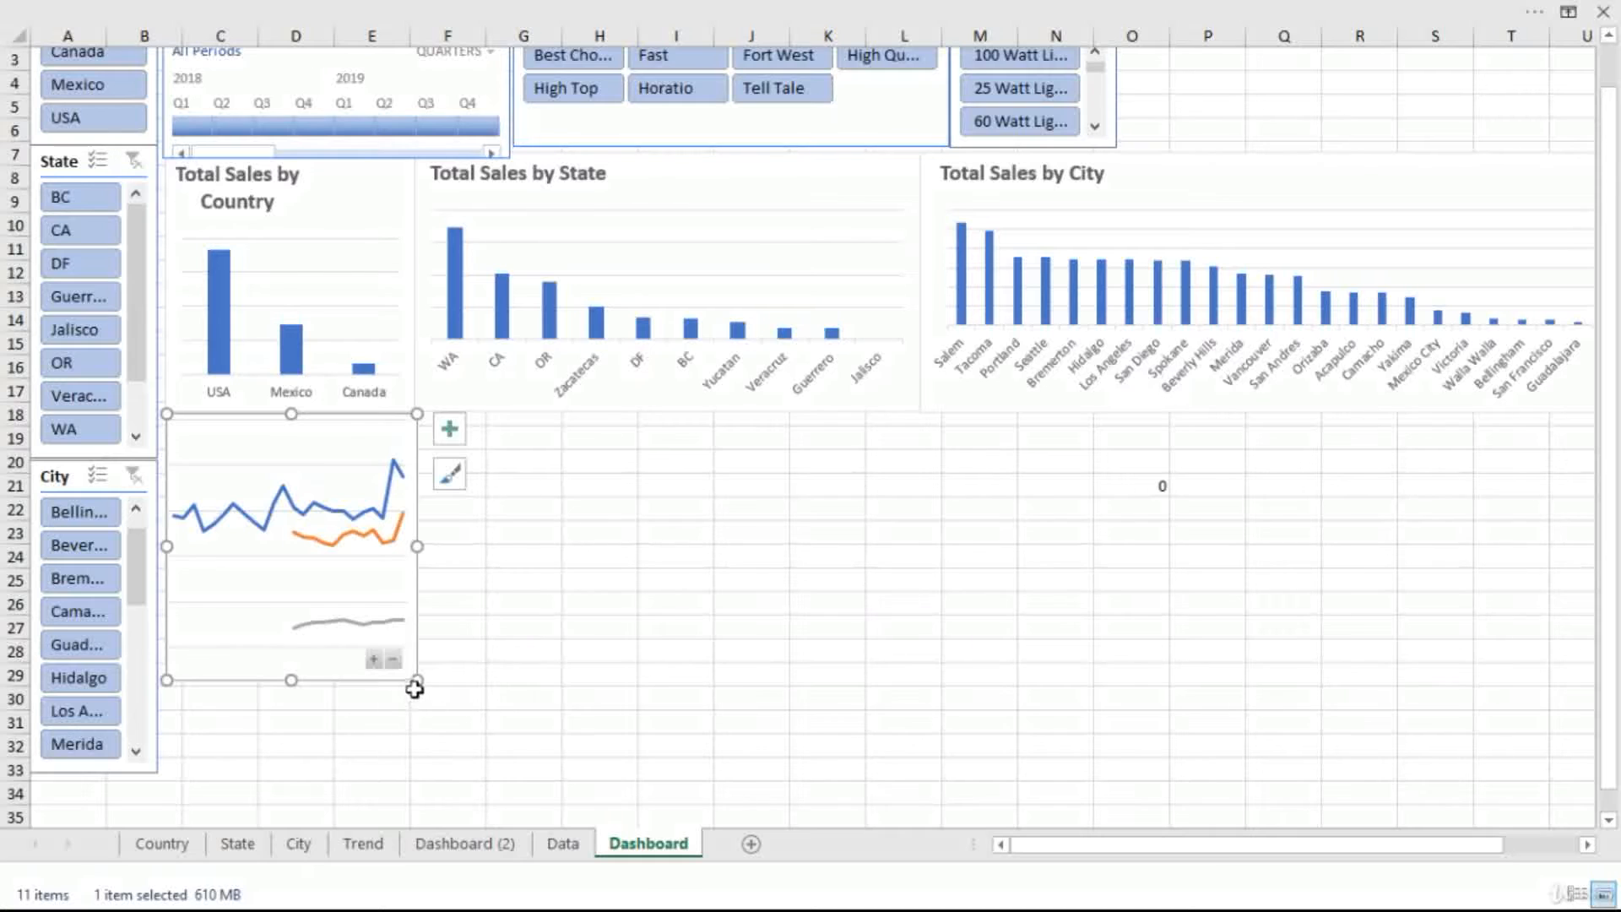
click(601, 684)
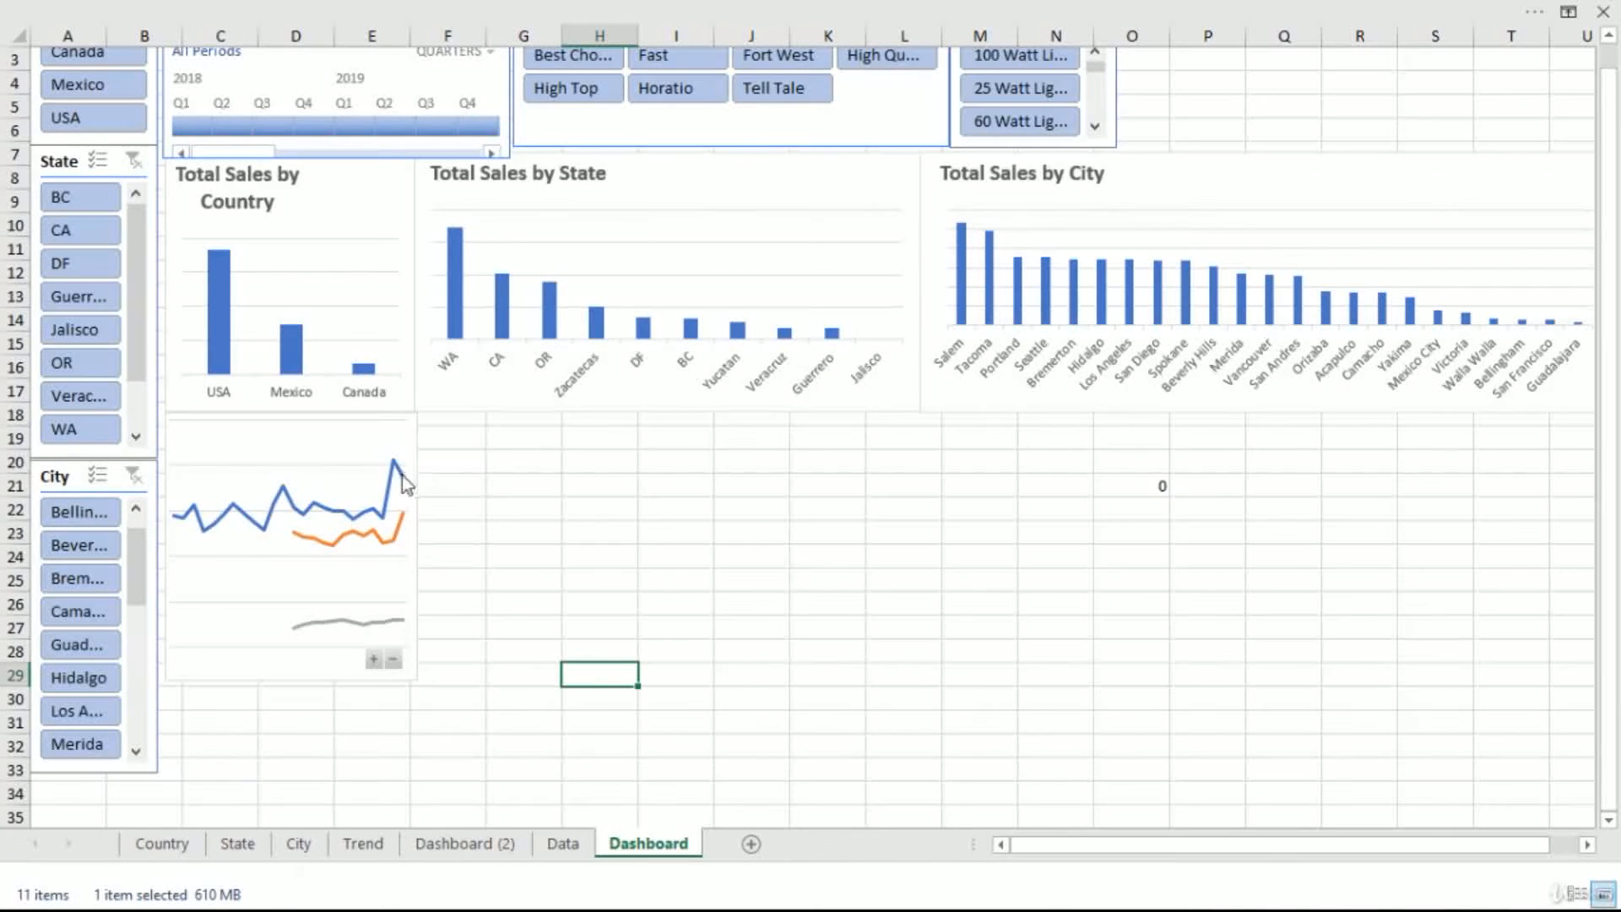
click(359, 443)
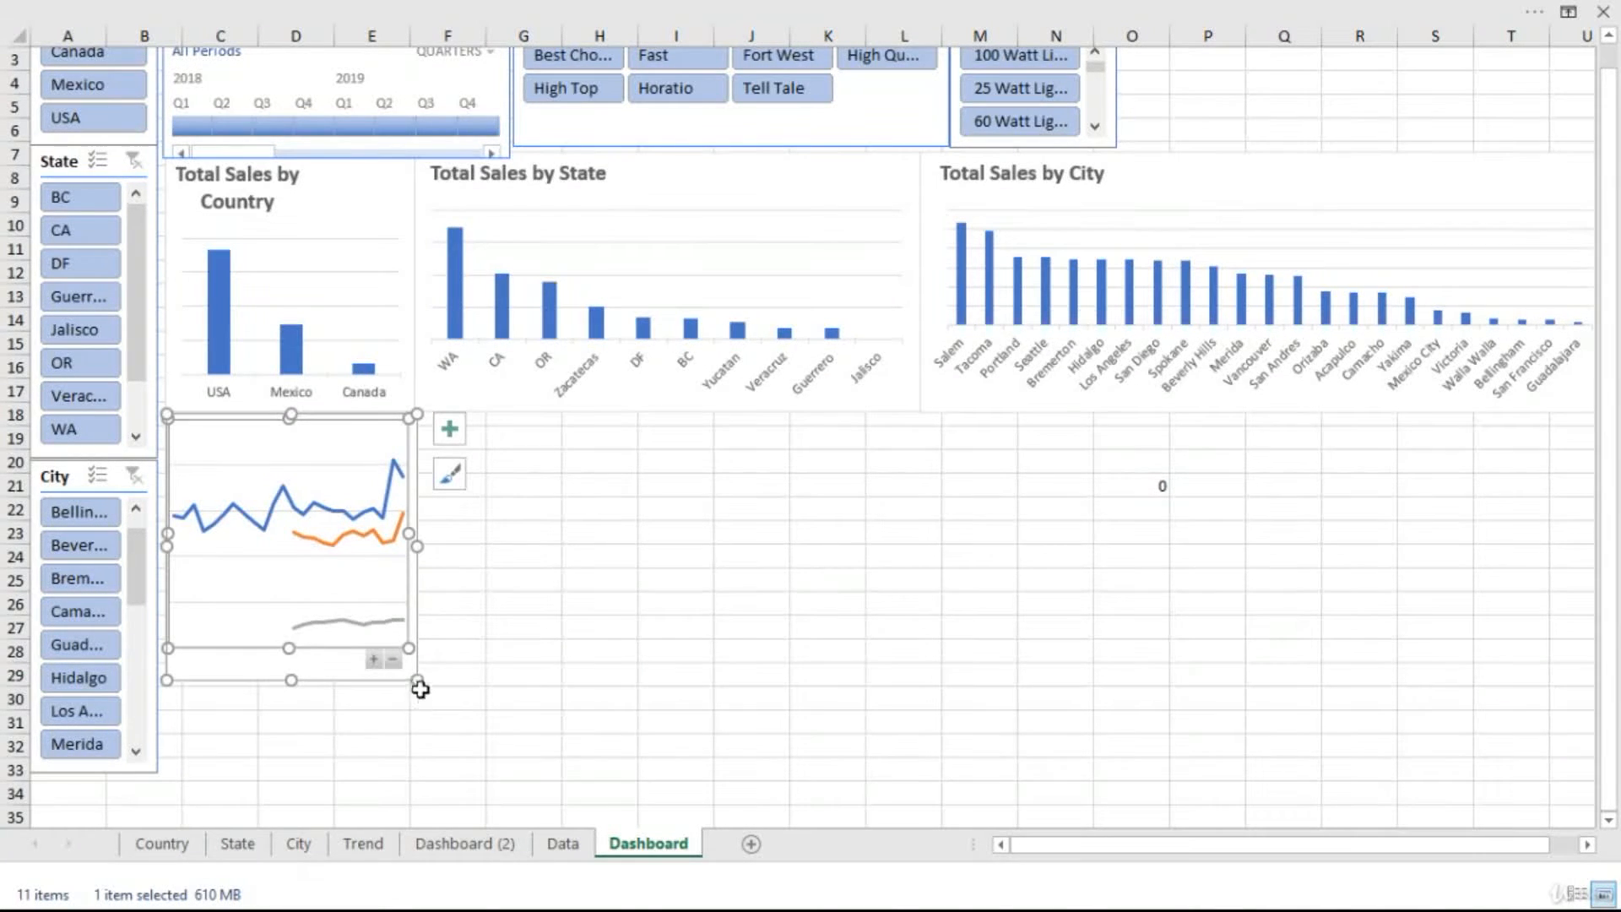
click(657, 692)
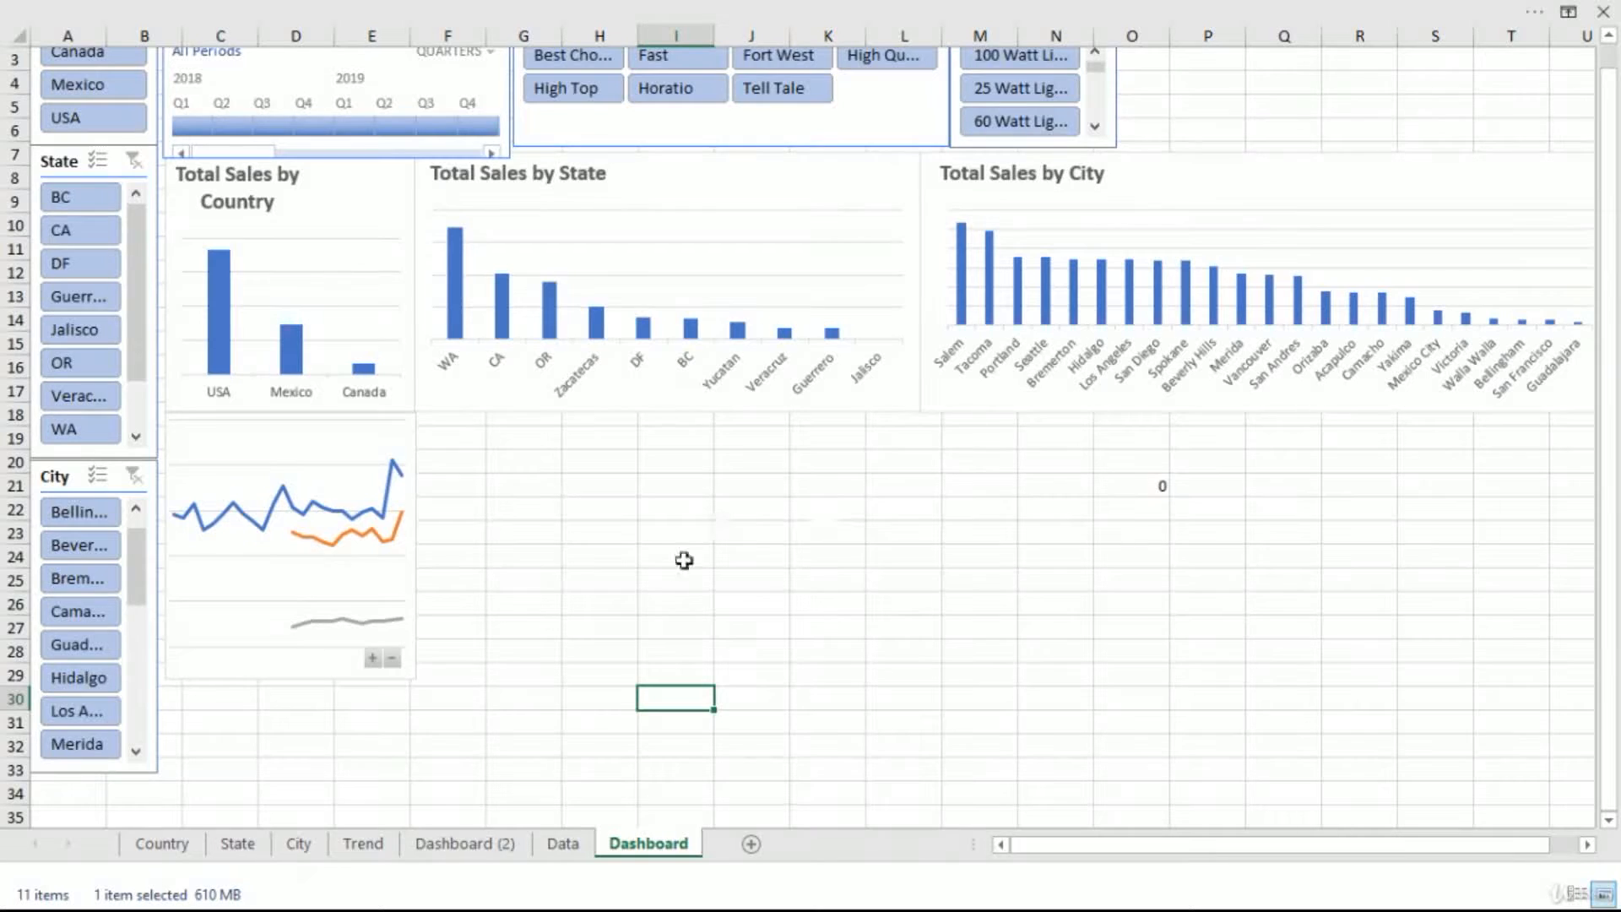
- Permanently delete the Dashboard (2) sheet
click(475, 861)
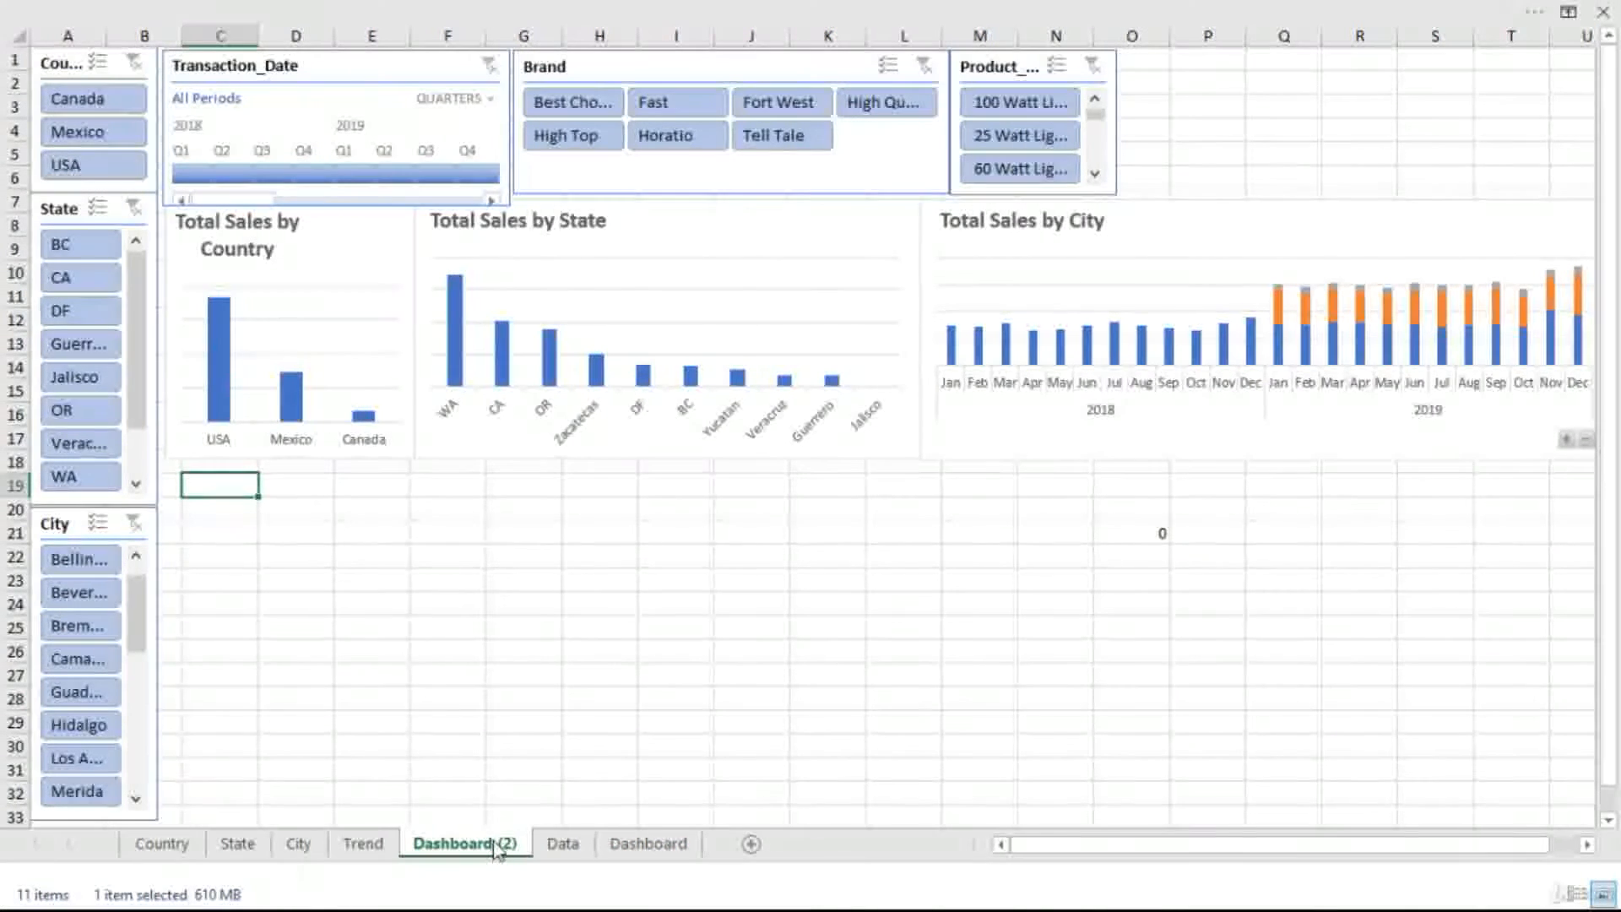
right_click(496, 846)
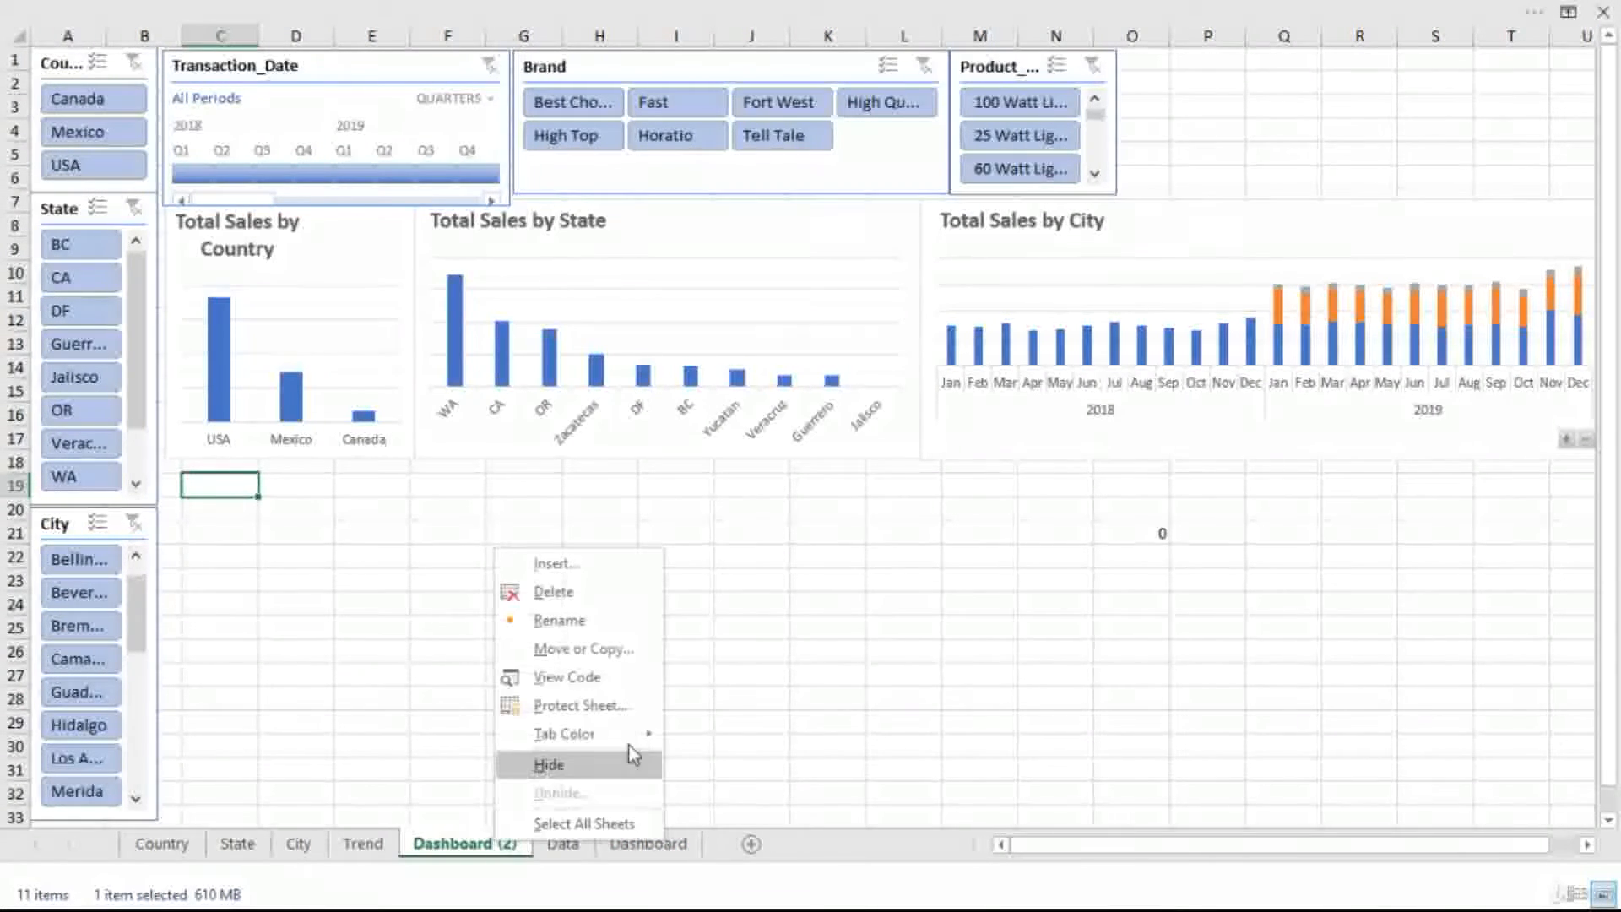
click(606, 604)
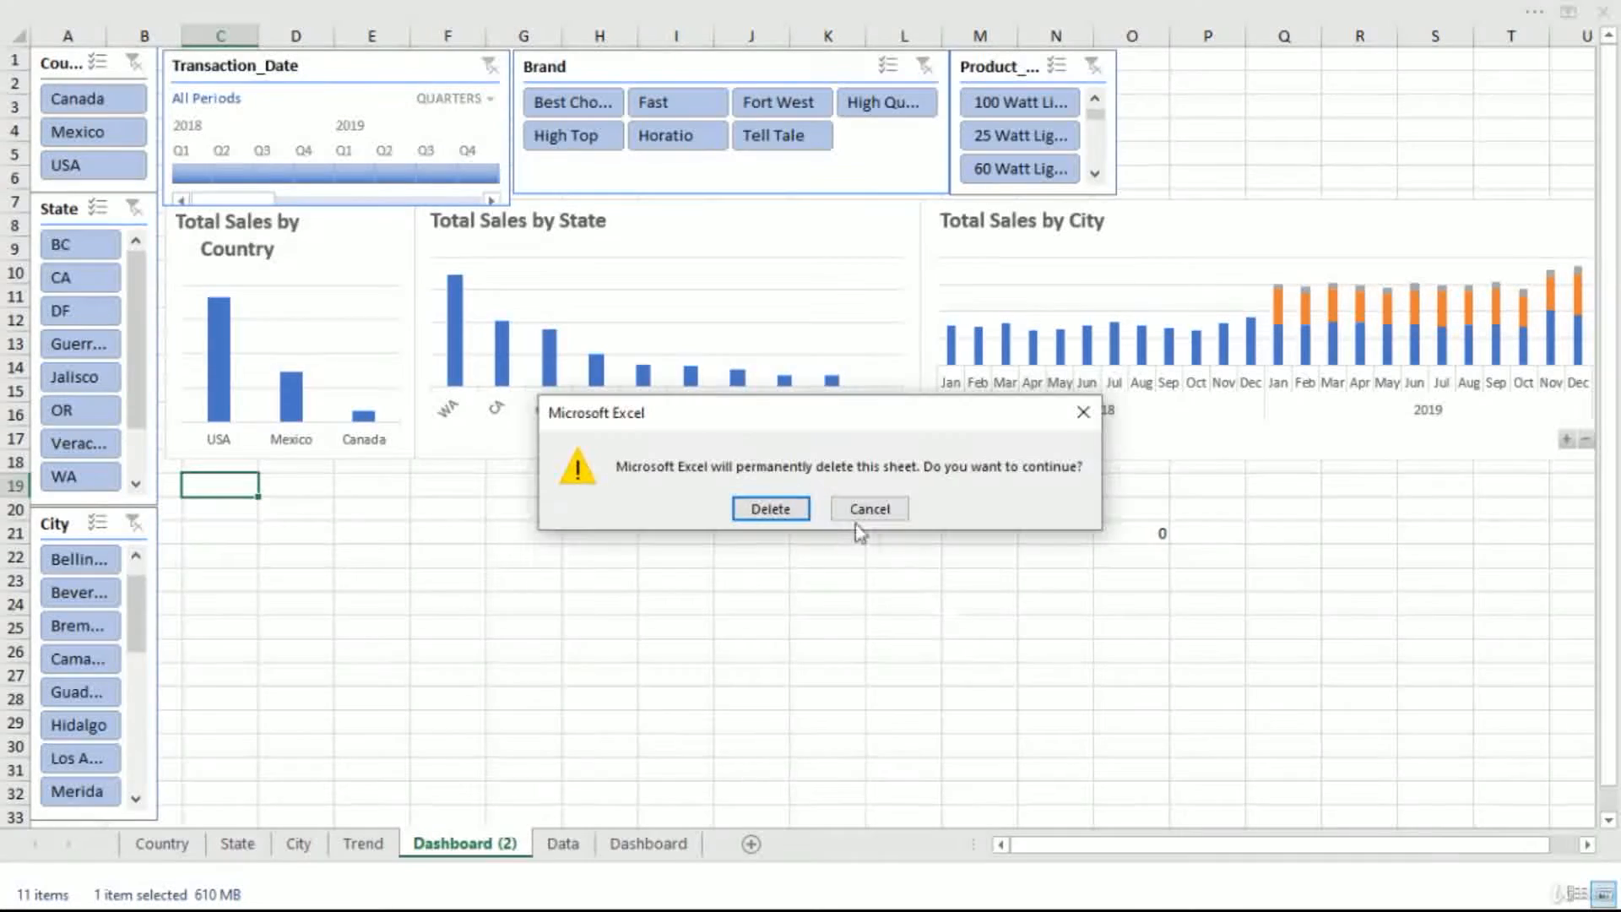
click(777, 517)
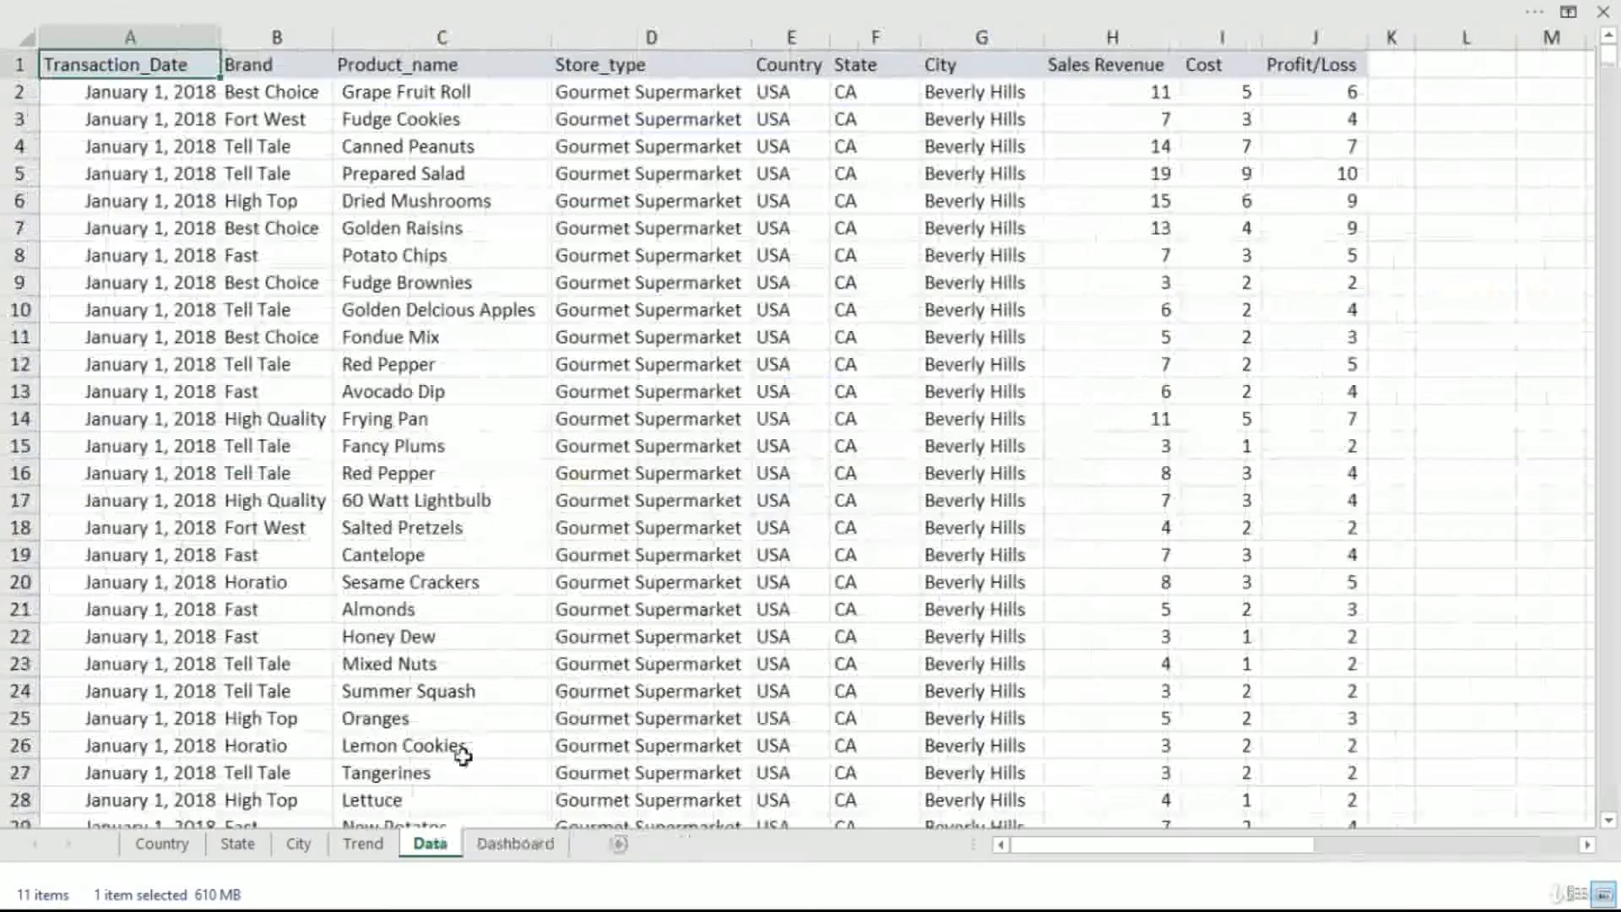
- Duplicate the Trend sheet, placing the copy directly after the original
click(363, 843)
drag(776, 175, 882, 188)
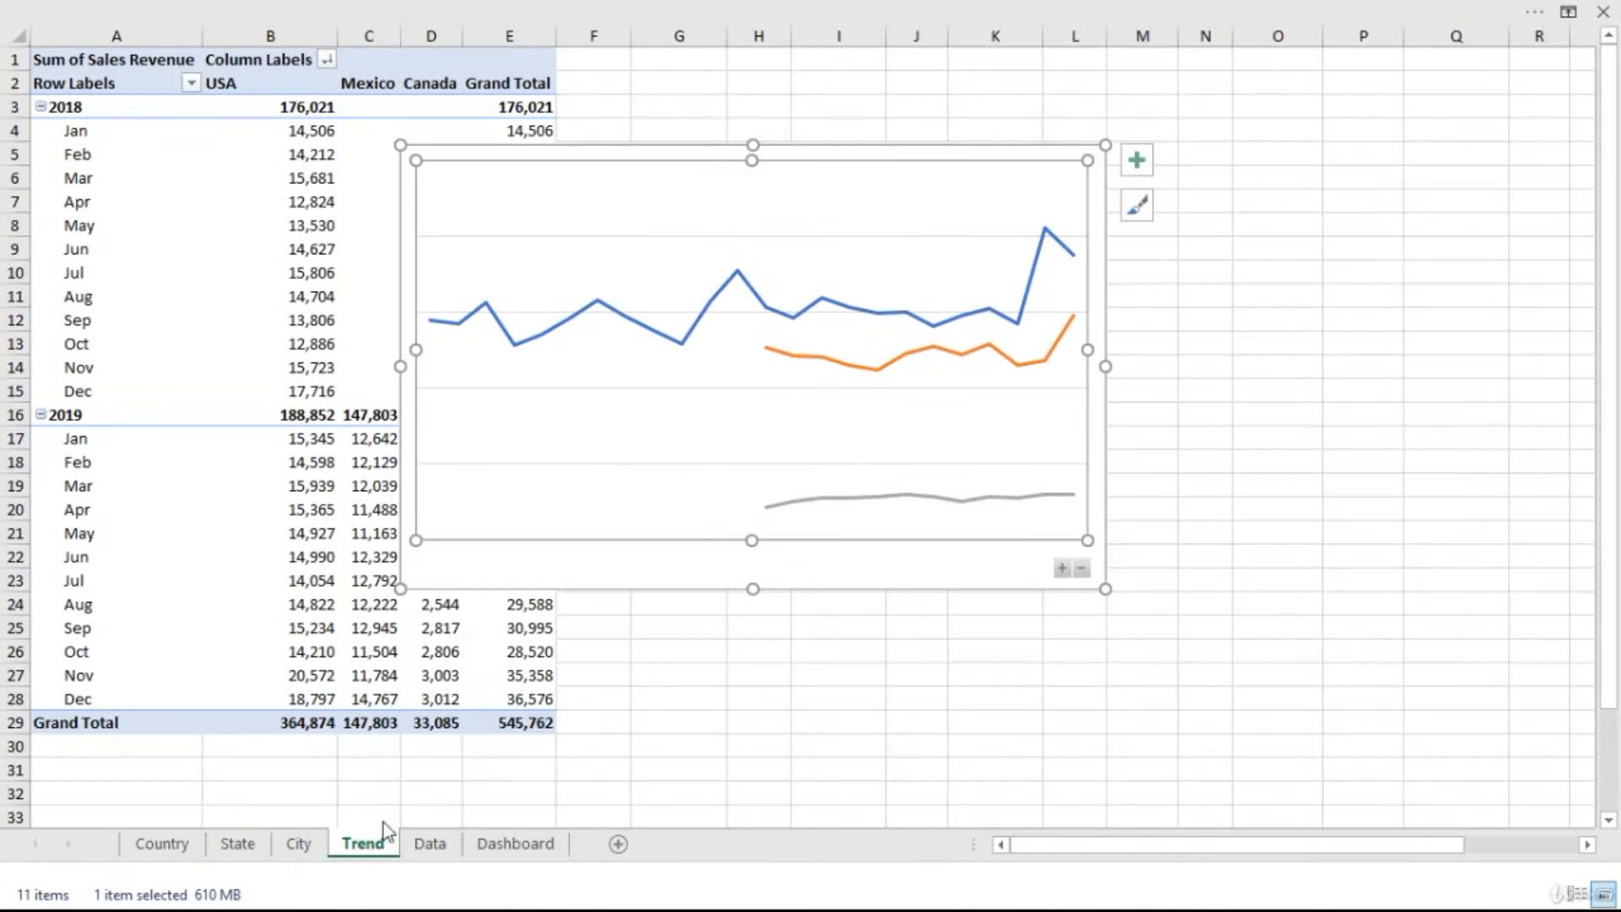
drag(397, 825, 400, 835)
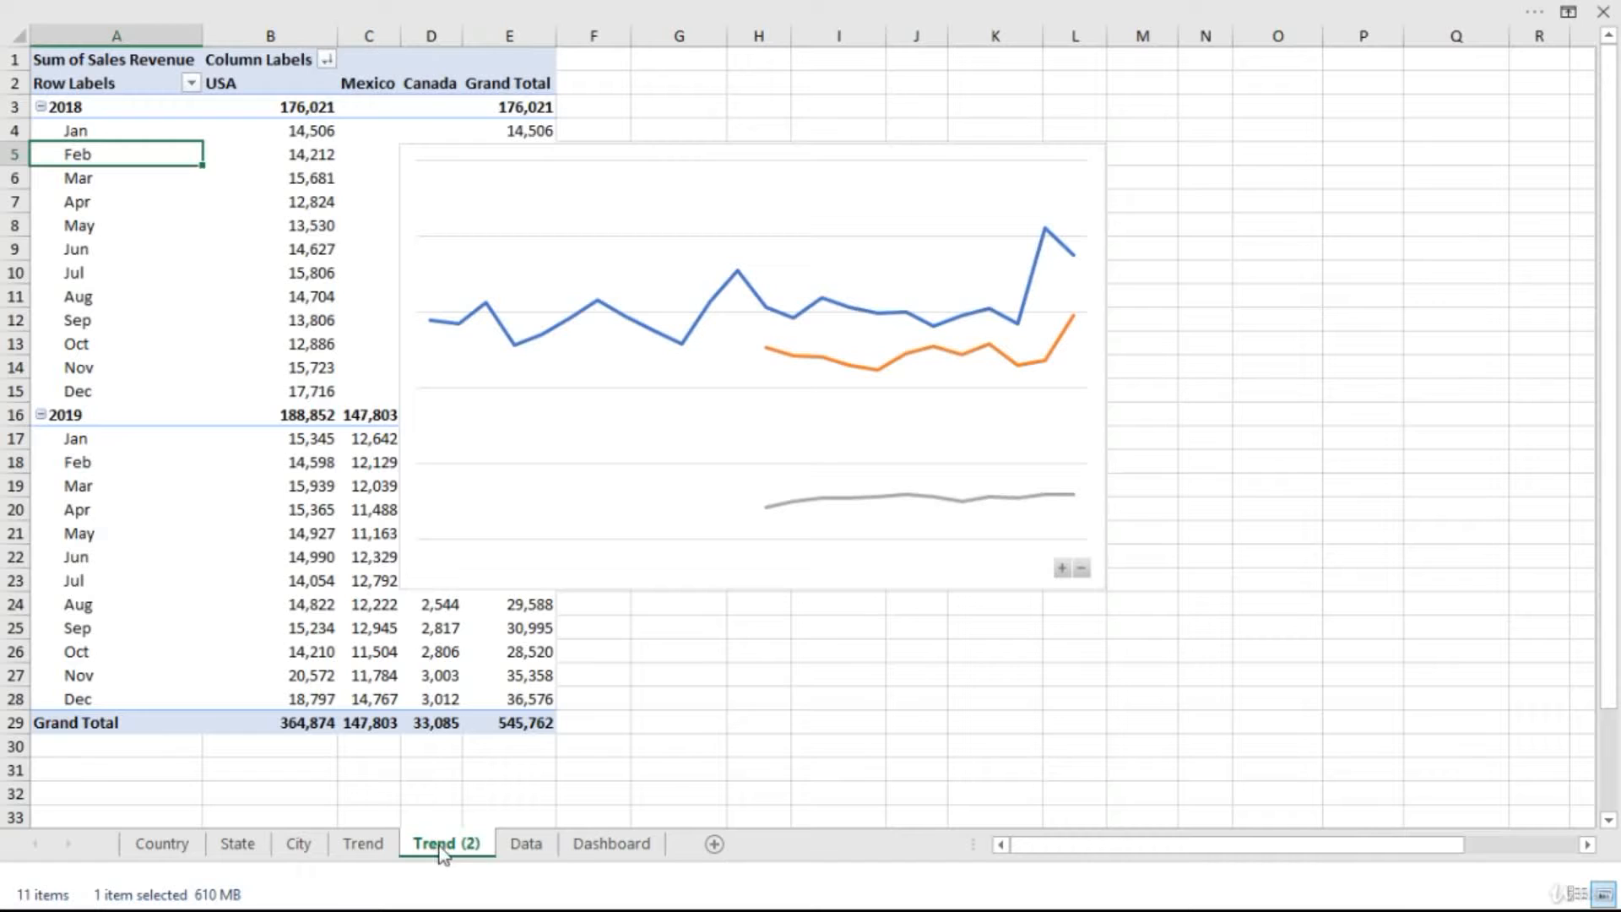
- Rename the copied Trend sheet as Trend by State
right_click(440, 847)
click(524, 625)
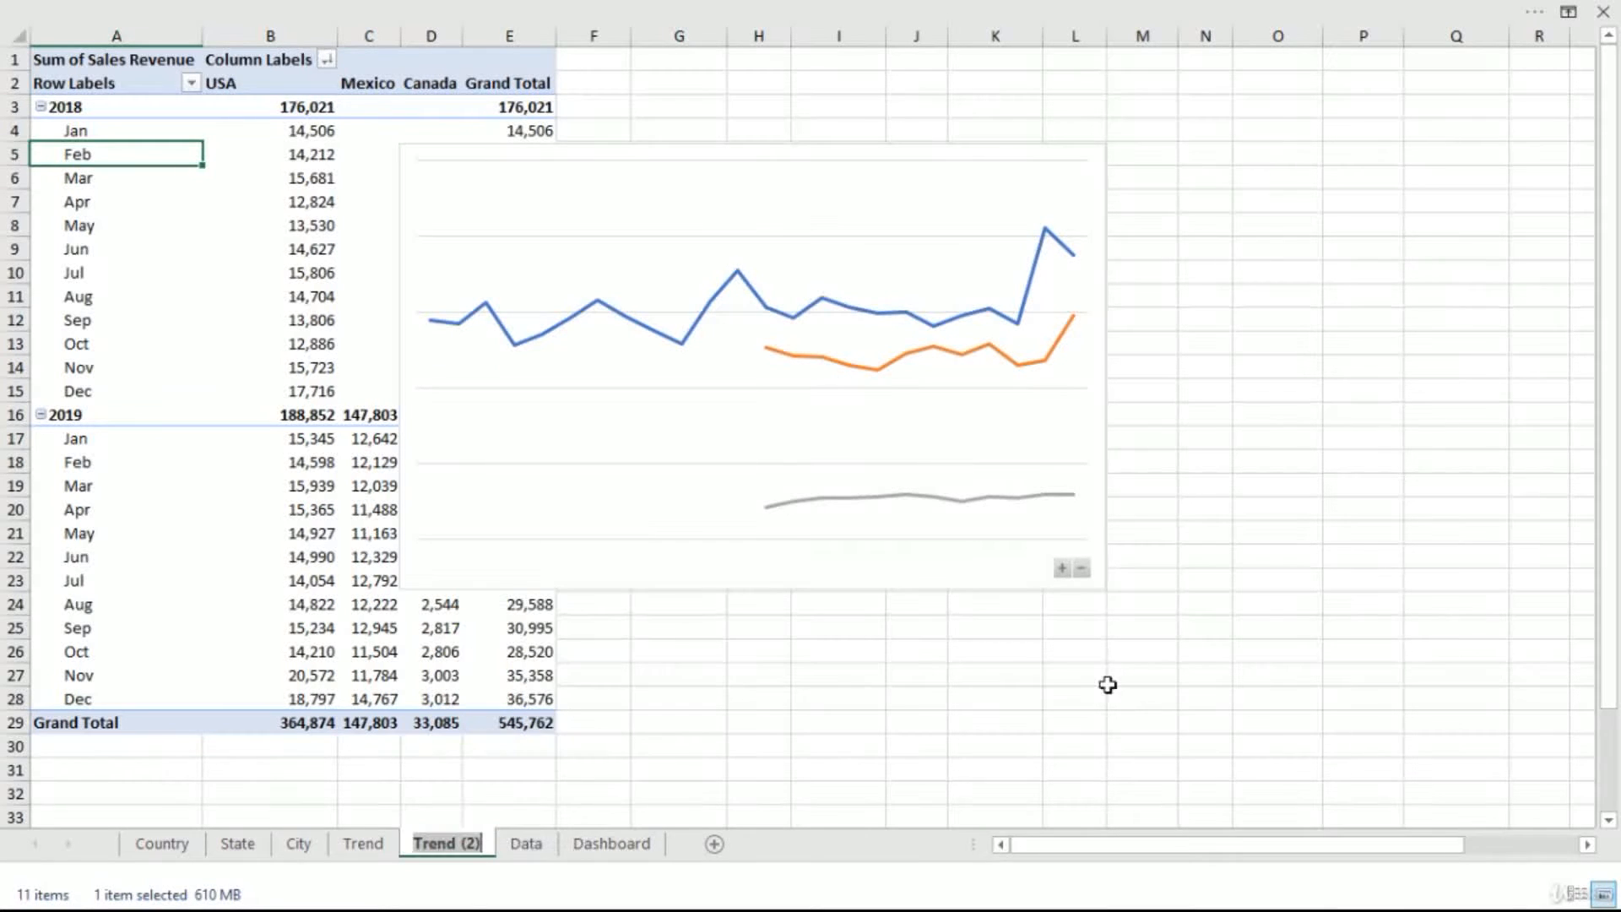
key(End)
key(BackSpace)
key(BackSpace)
key(BackSpace)
key(BackSpace)
text(by State)
key(Return)
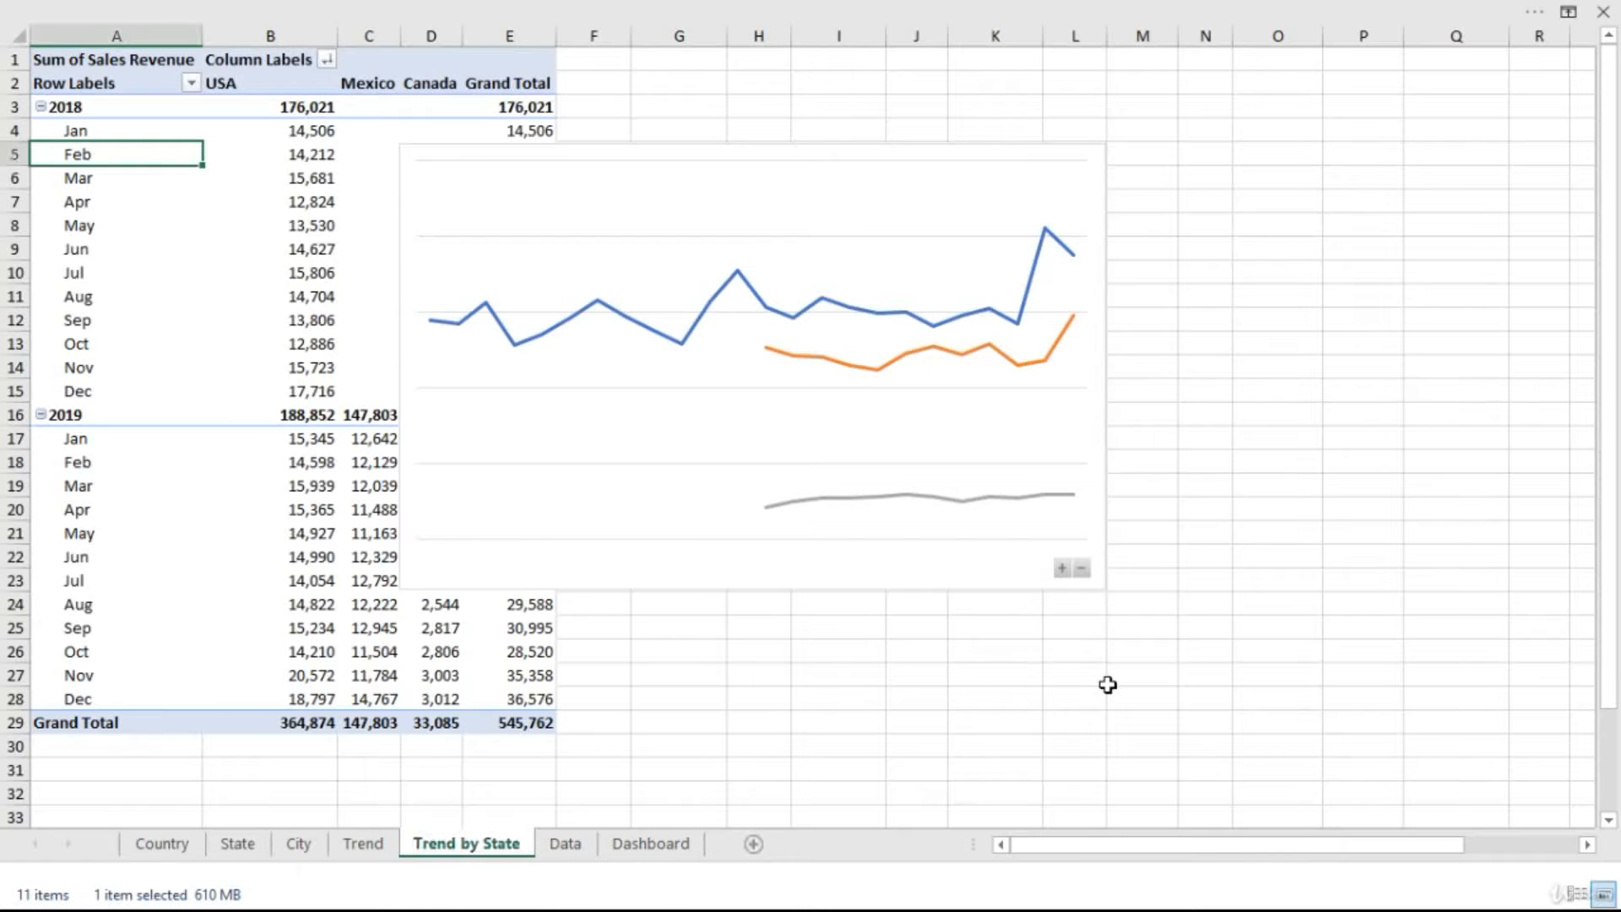
- Show the PivotTable field list on the Trend by State sheet and replace Country with State as the column field
click(712, 190)
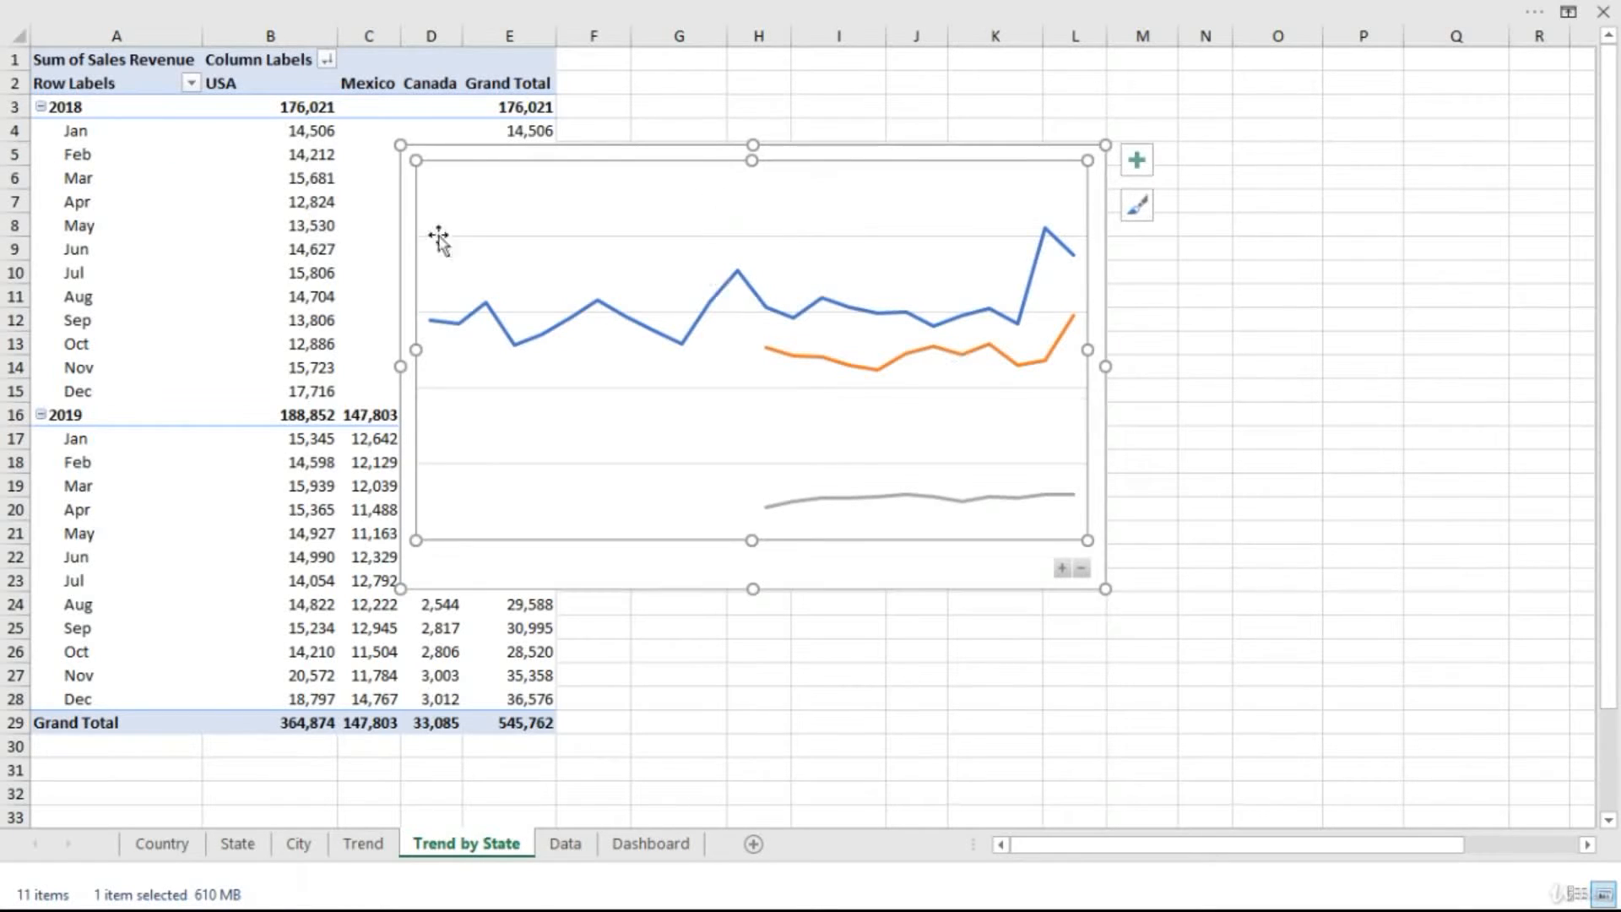
click(263, 291)
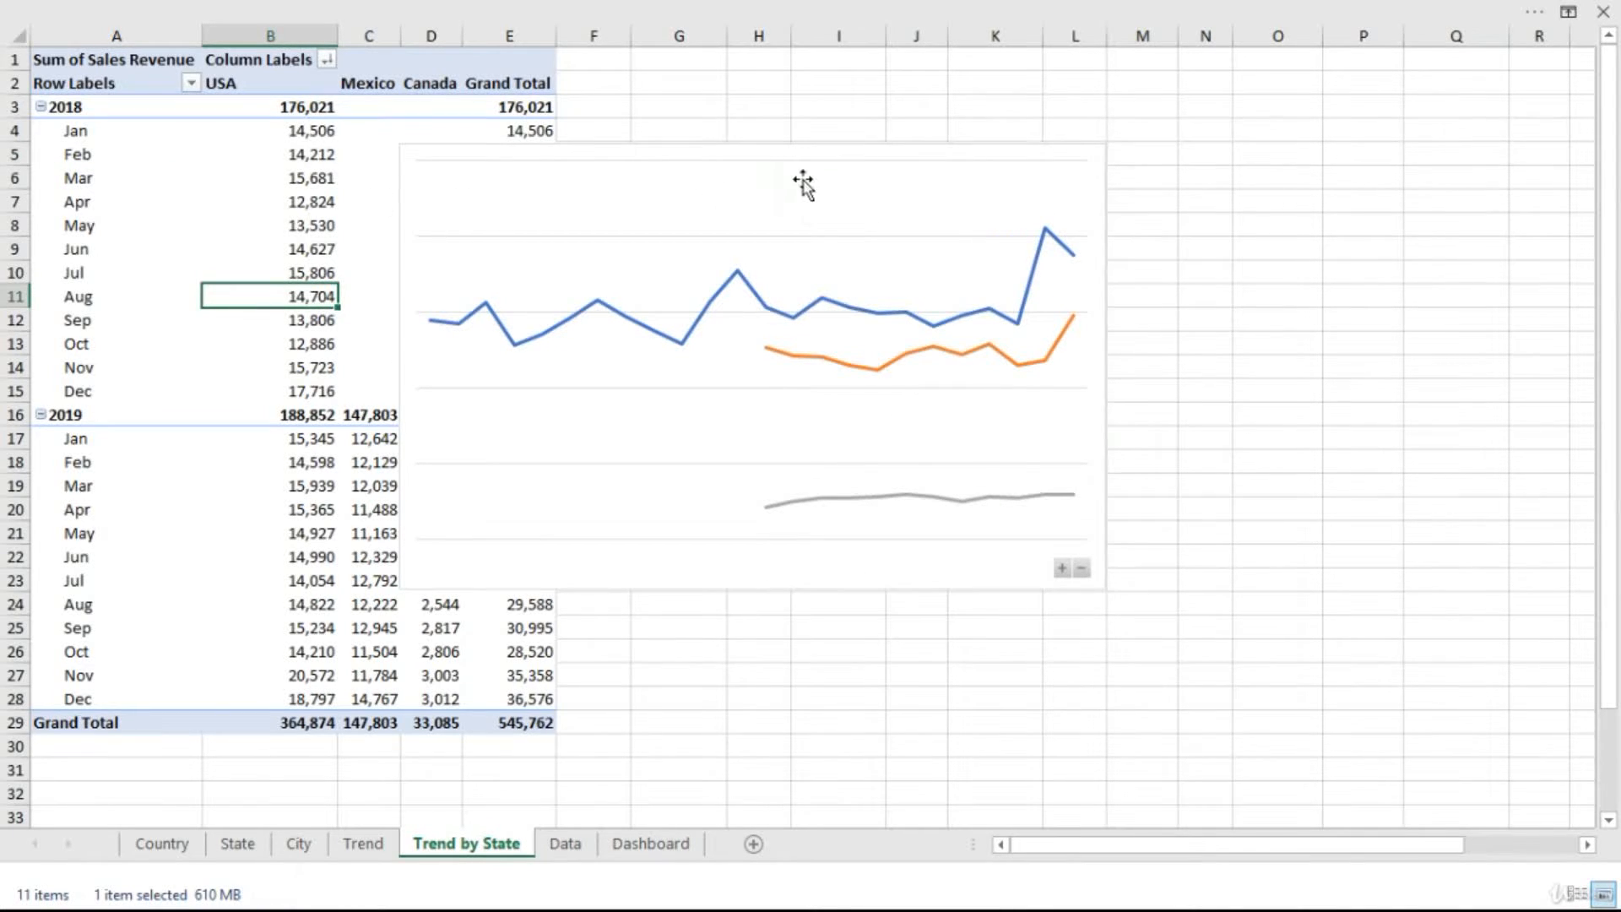
key(alt)
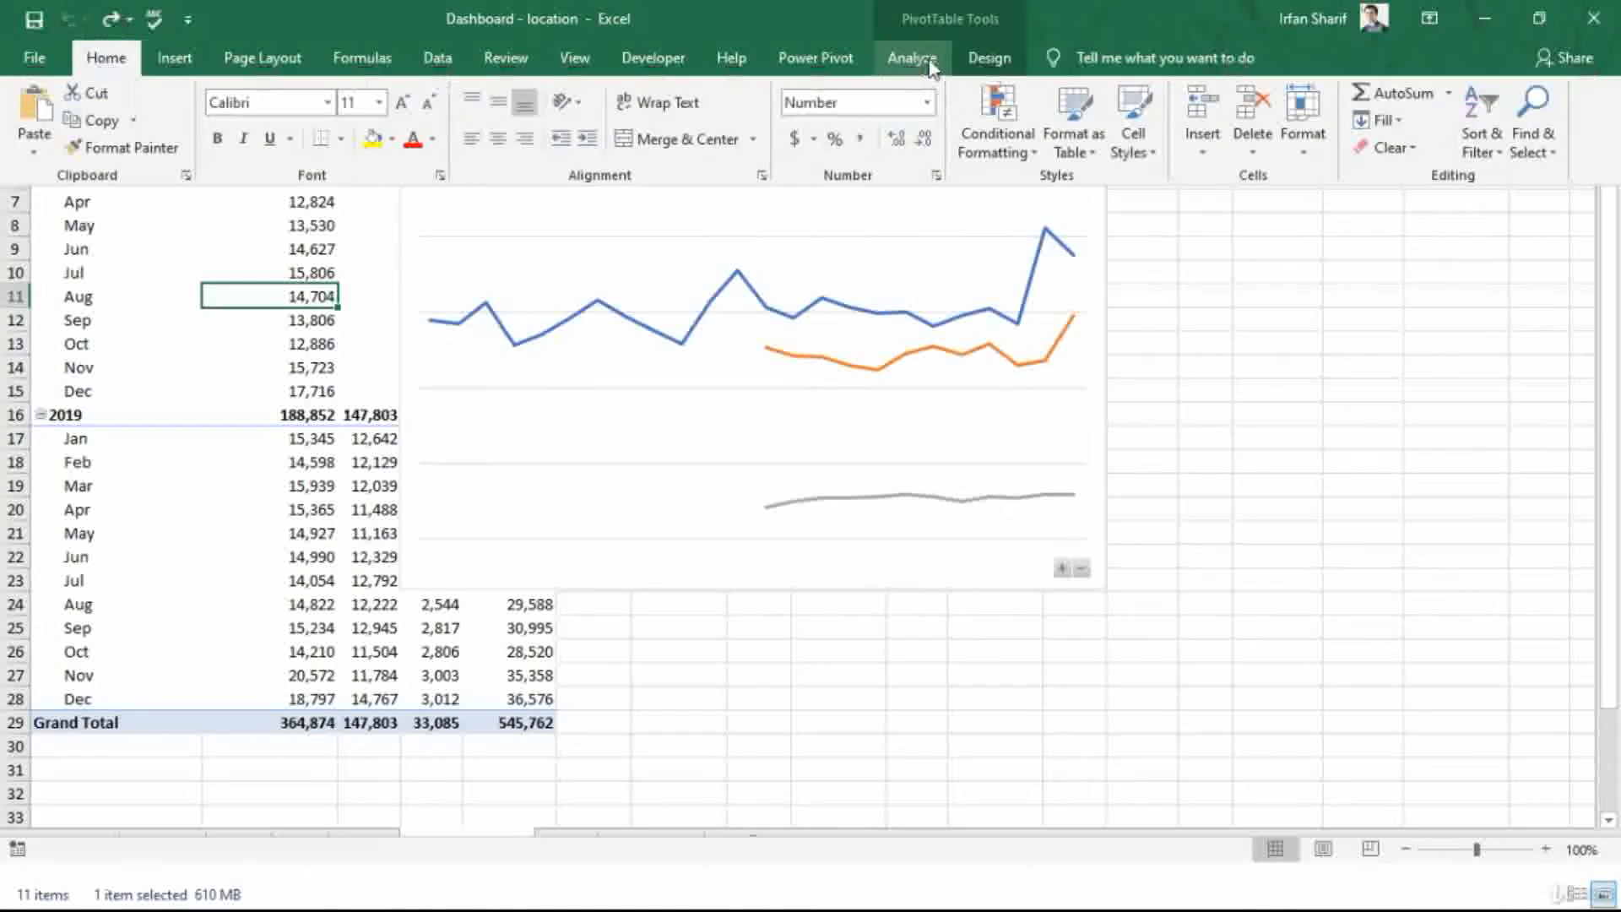
click(931, 67)
click(1503, 98)
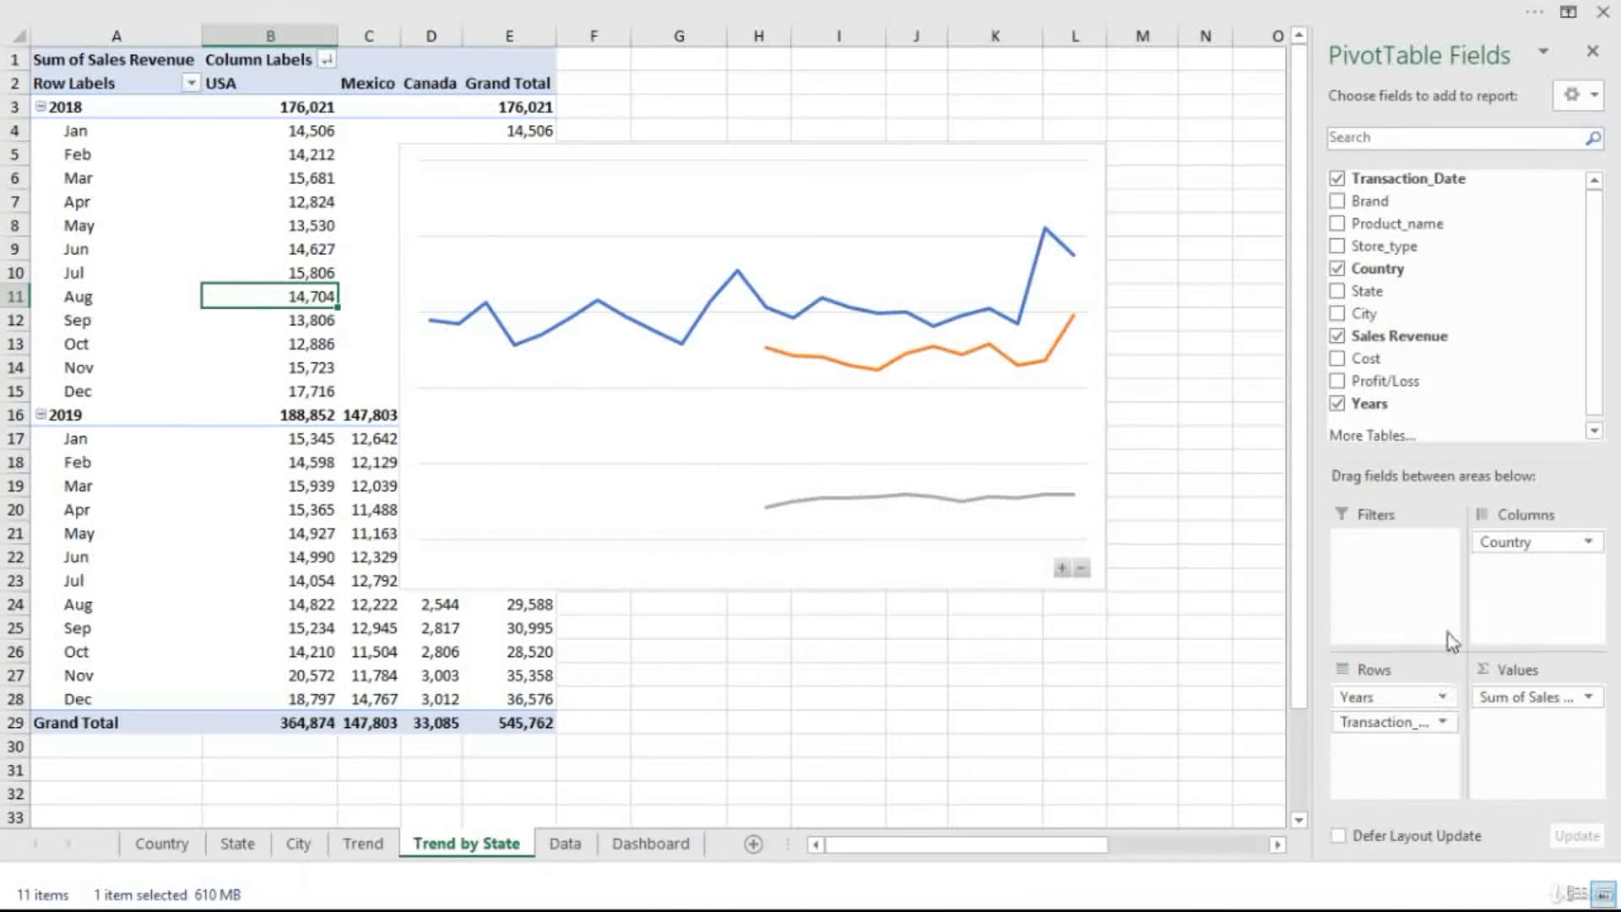
drag(1532, 553, 1243, 462)
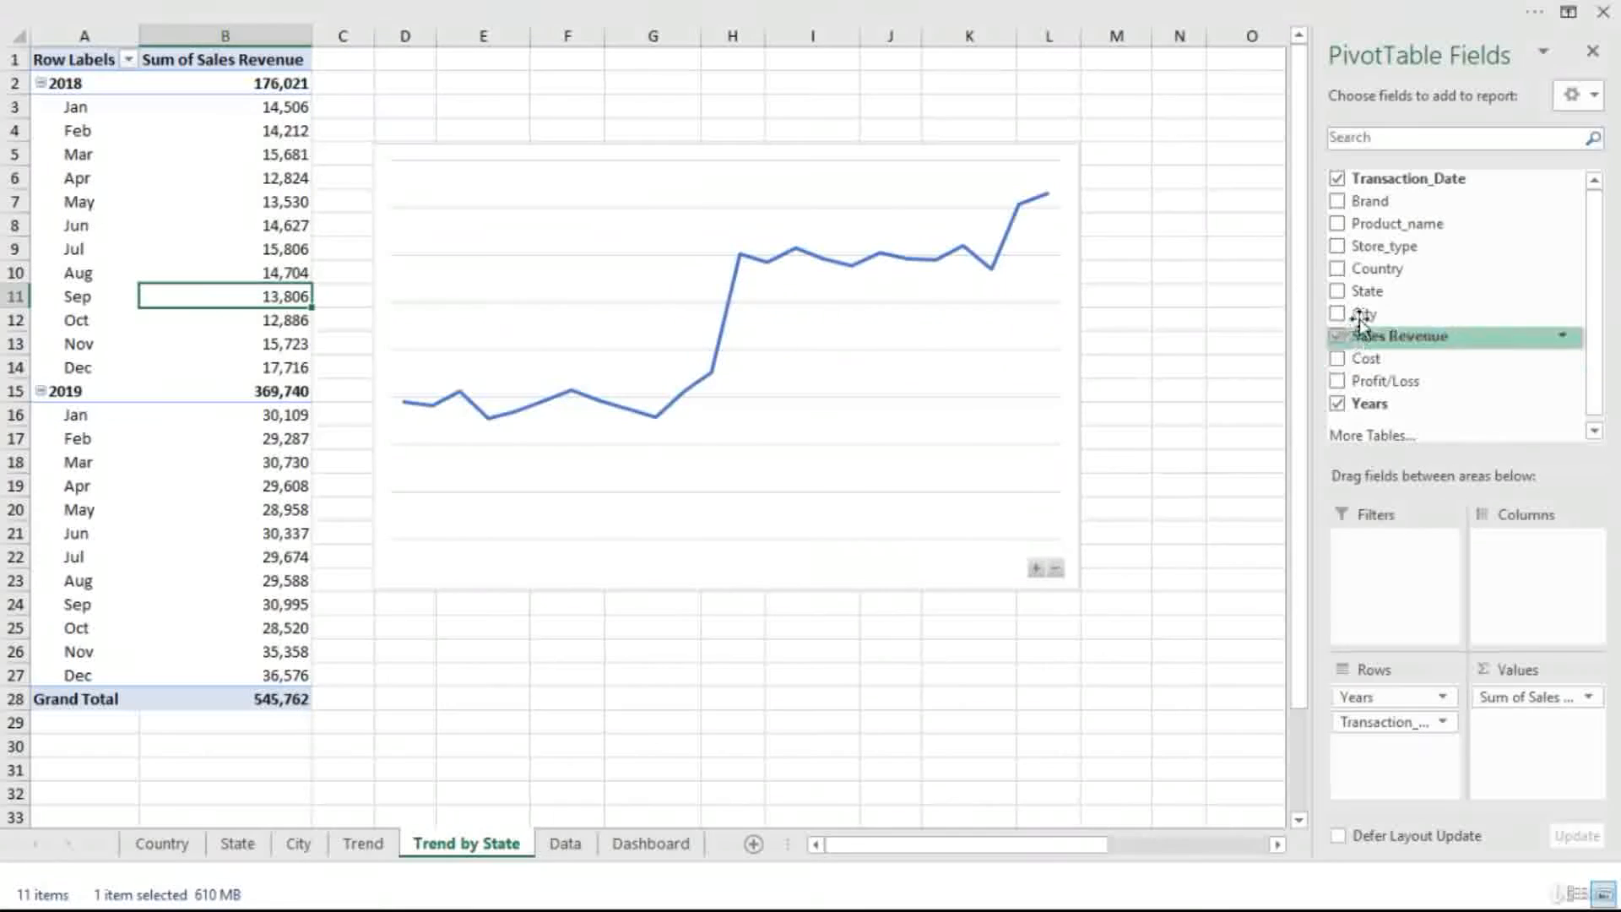
drag(1371, 290, 1546, 623)
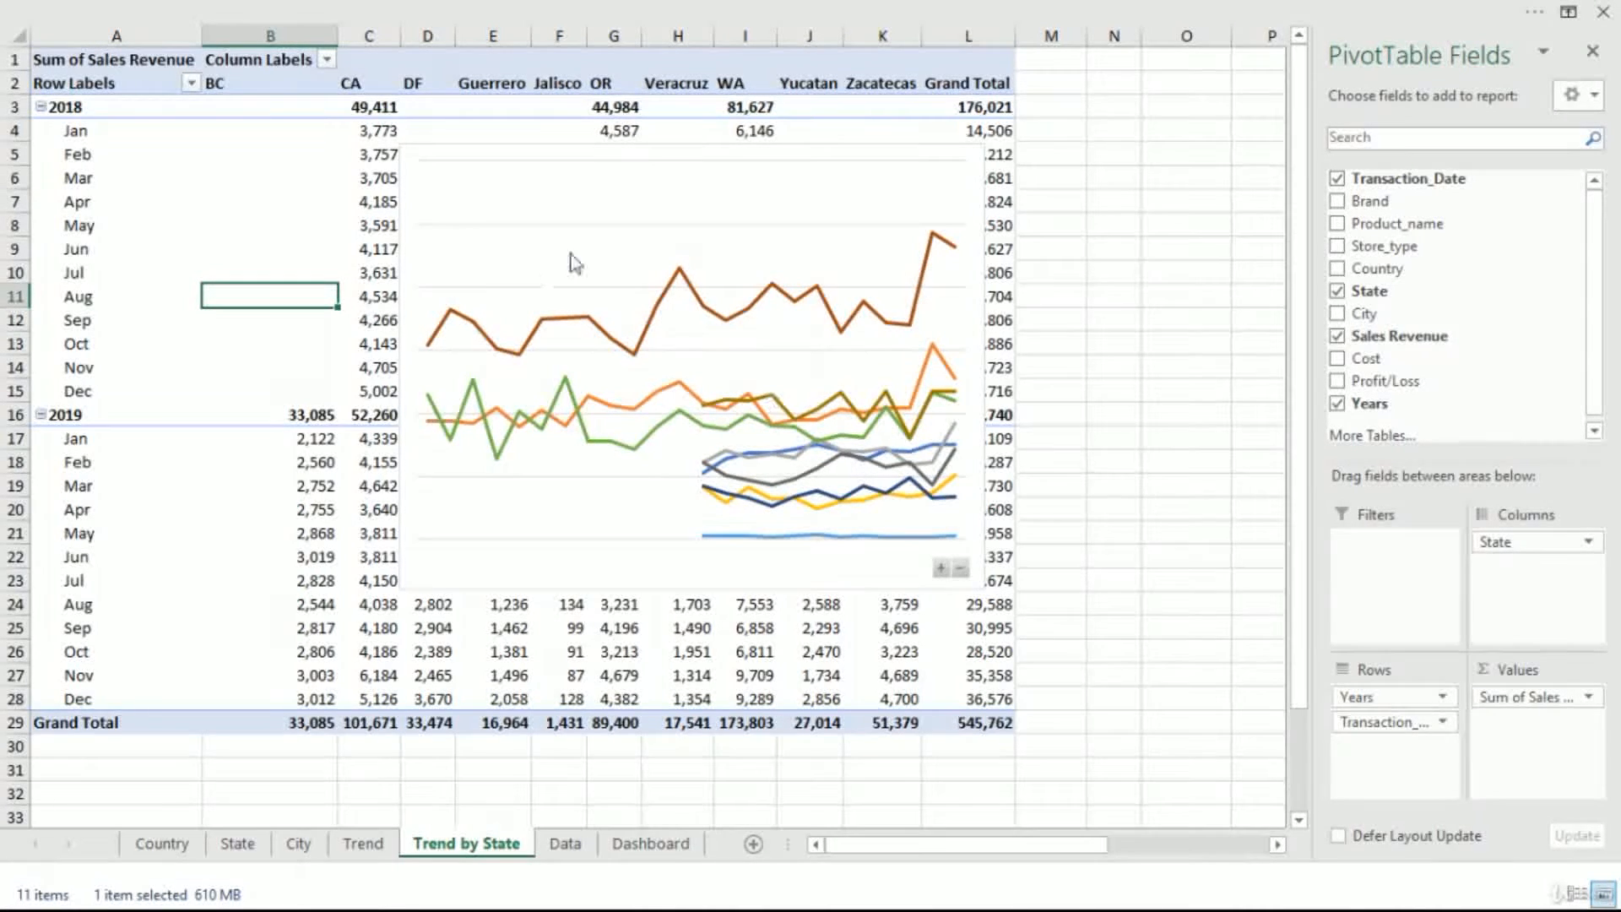
- Copy the state trend chart onto the Dashboard sheet and place it beside the country trend chart, below Total Sales by State
mouse_move(680, 293)
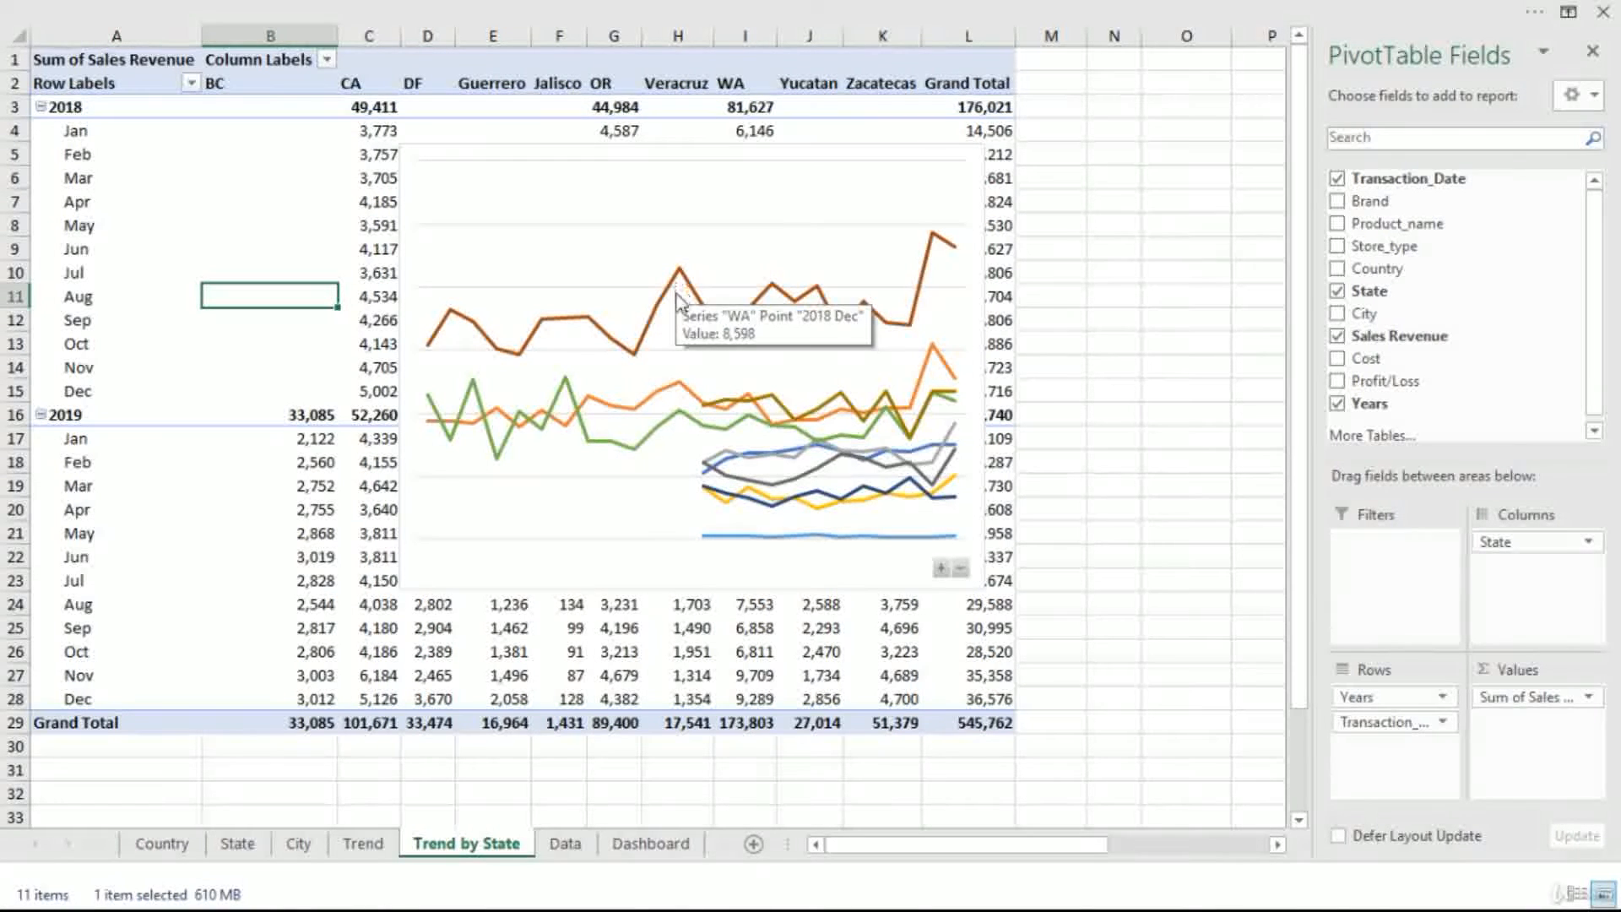
click(486, 152)
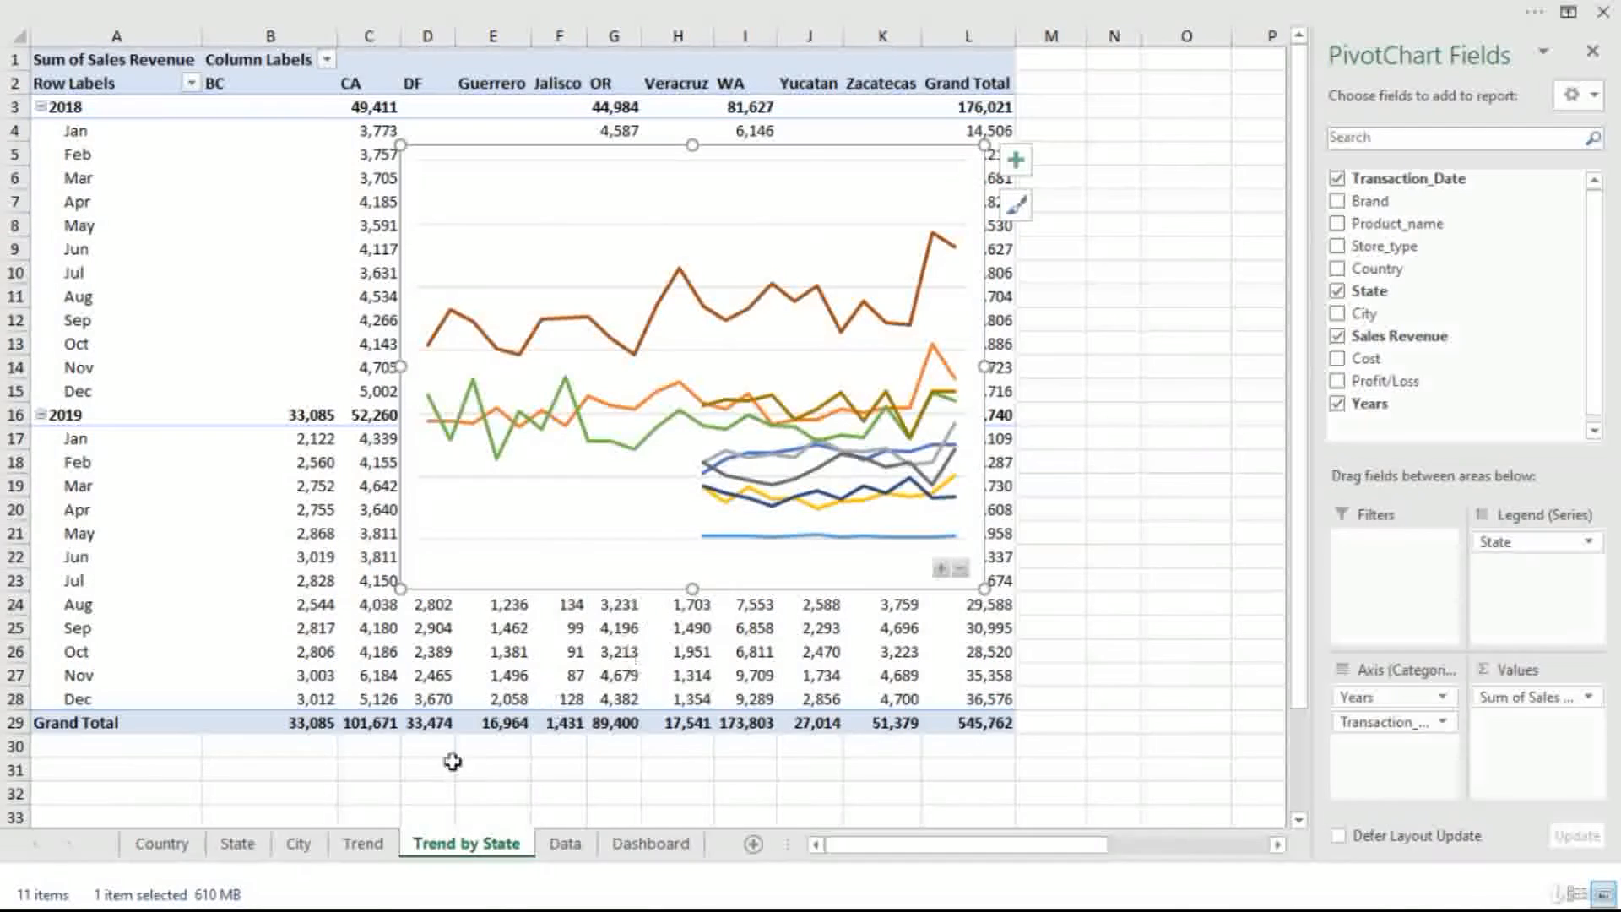
click(650, 844)
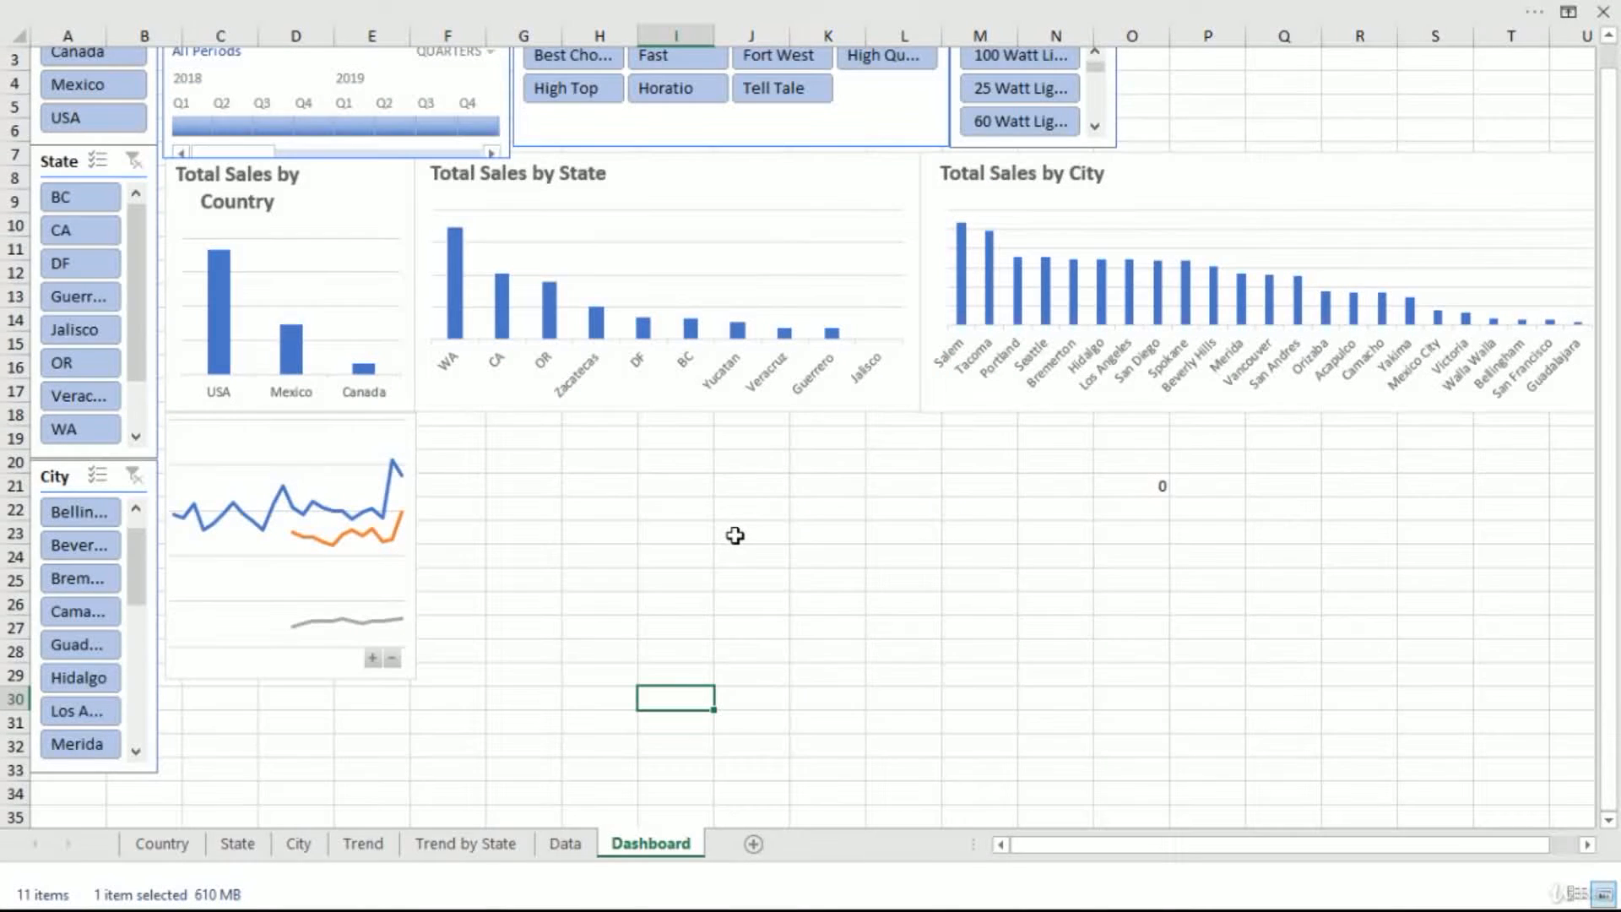
key(ctrl+v)
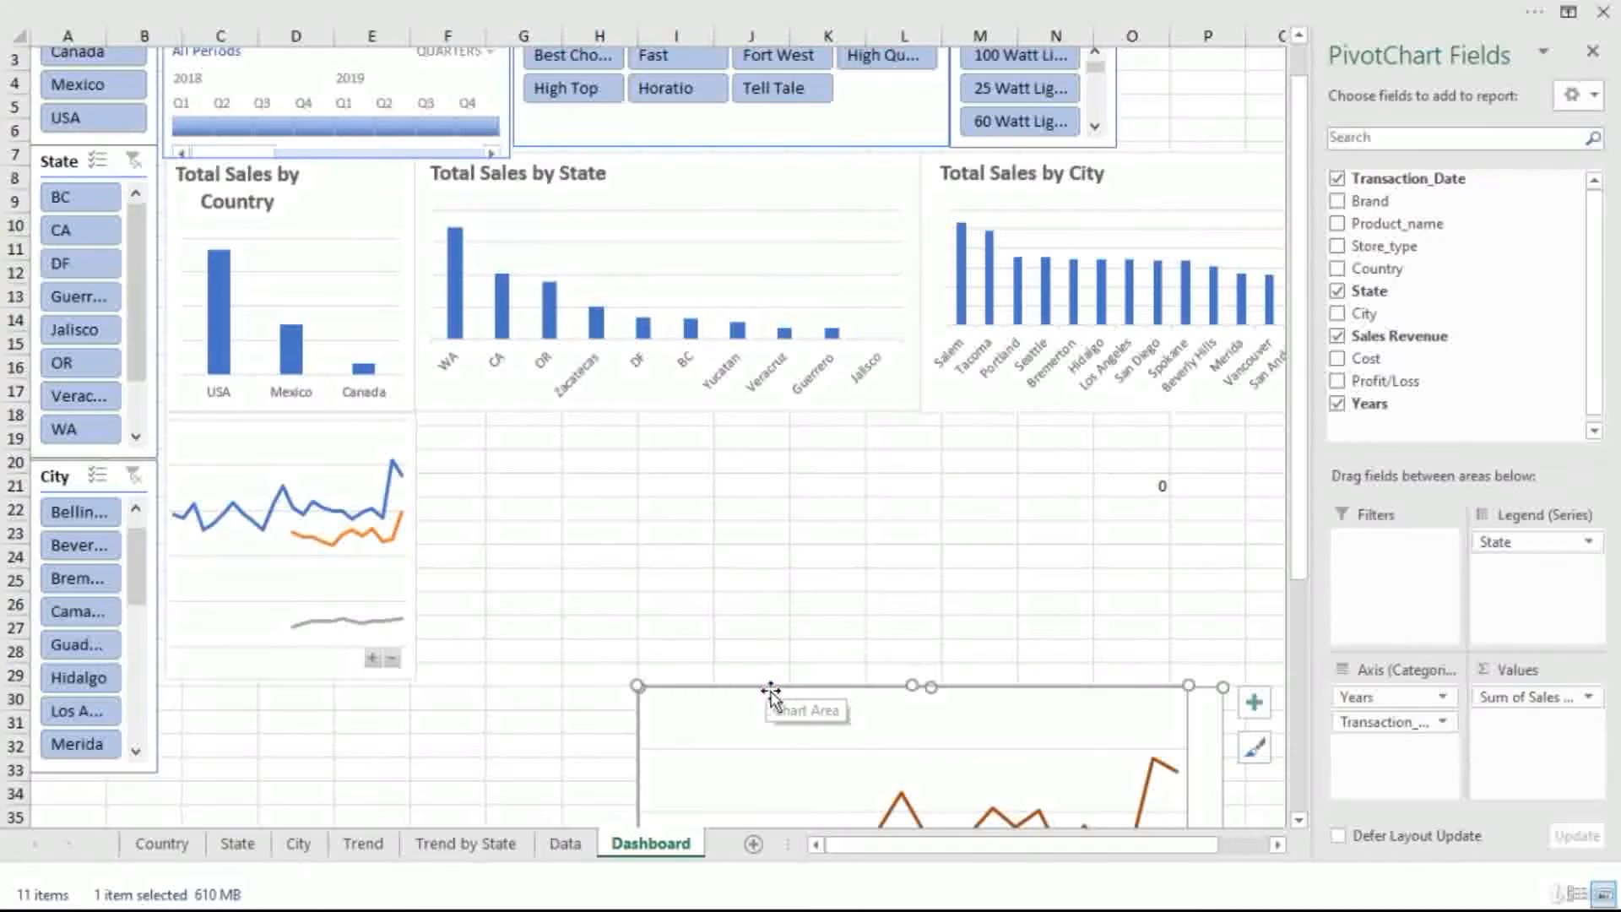
drag(753, 688, 532, 406)
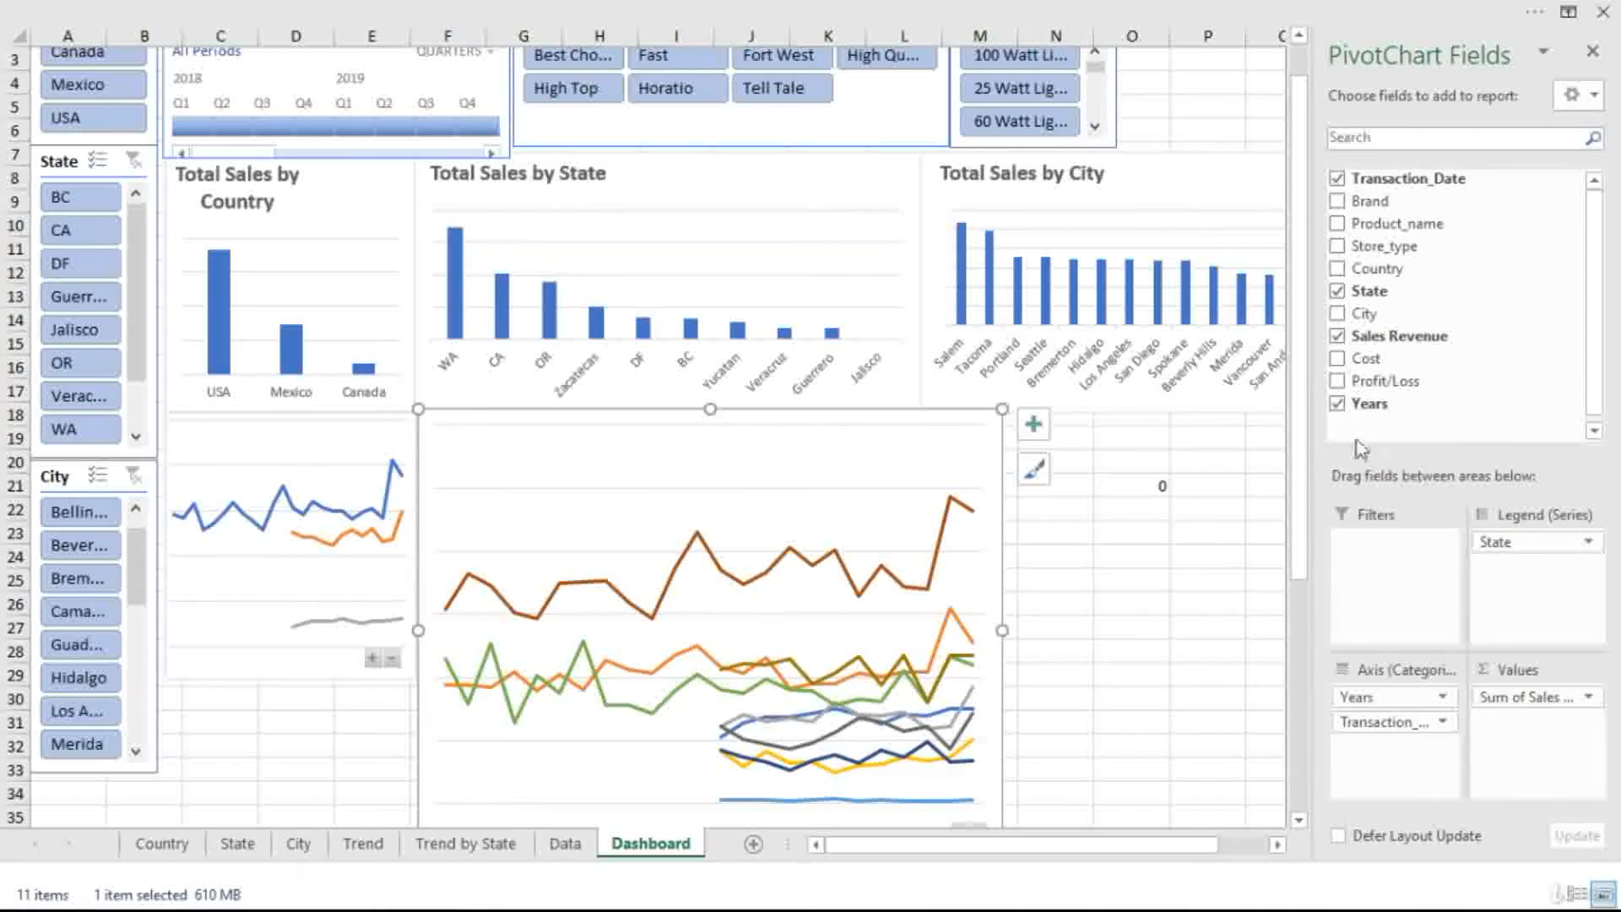
- Shrink the state trend chart to the width of Total Sales by State and the height of the country trend chart
scroll(1295, 454, down, 3)
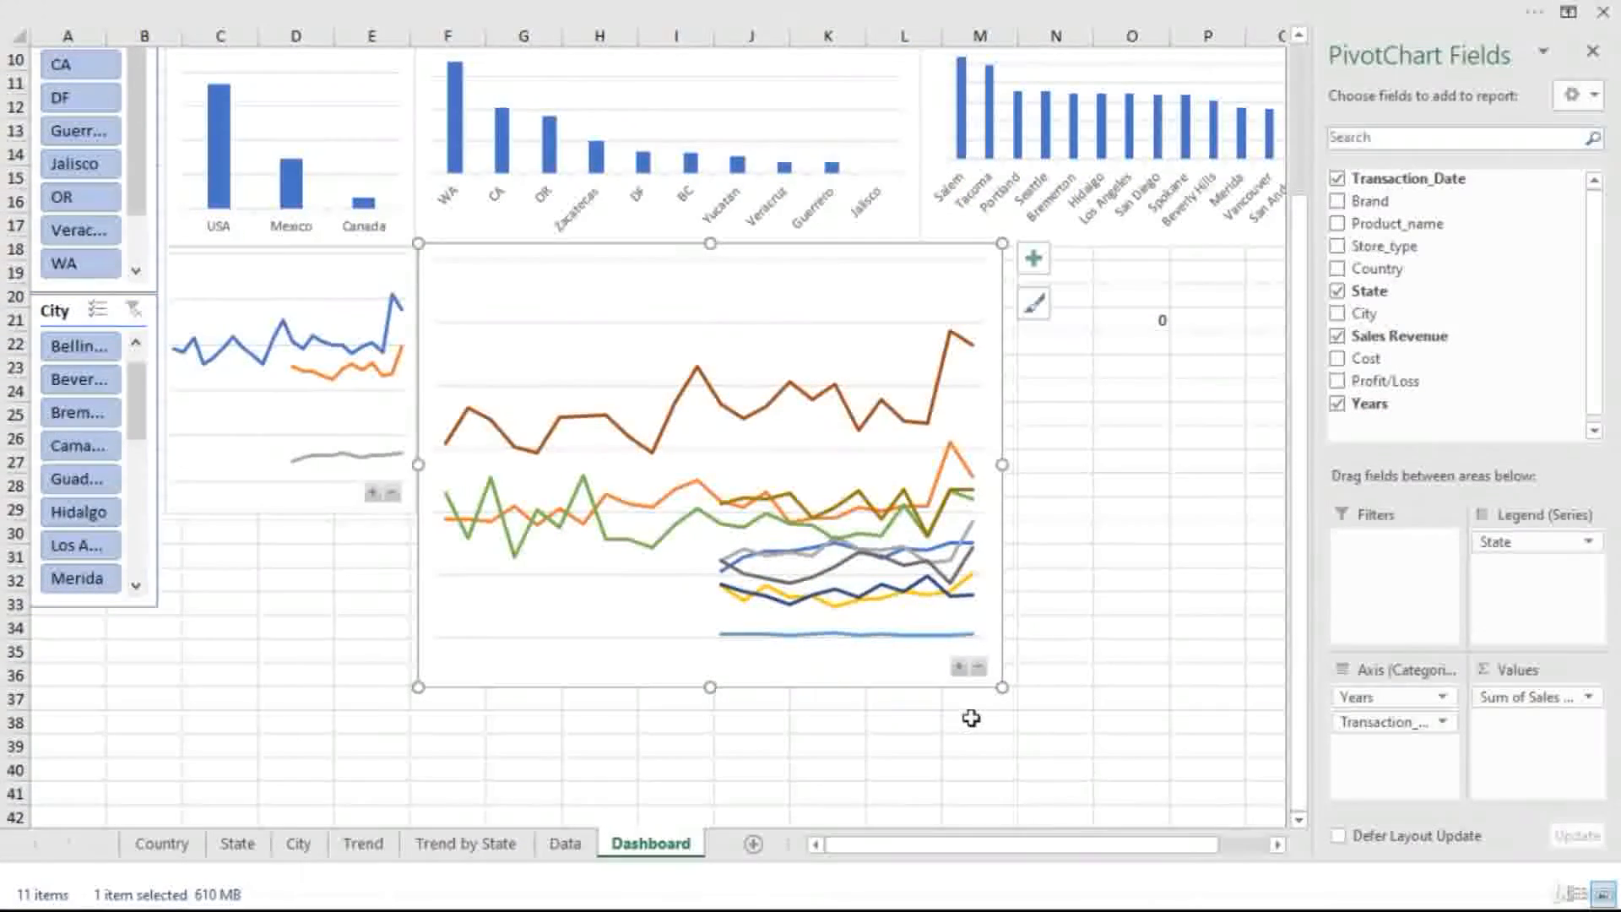
drag(1002, 686, 953, 517)
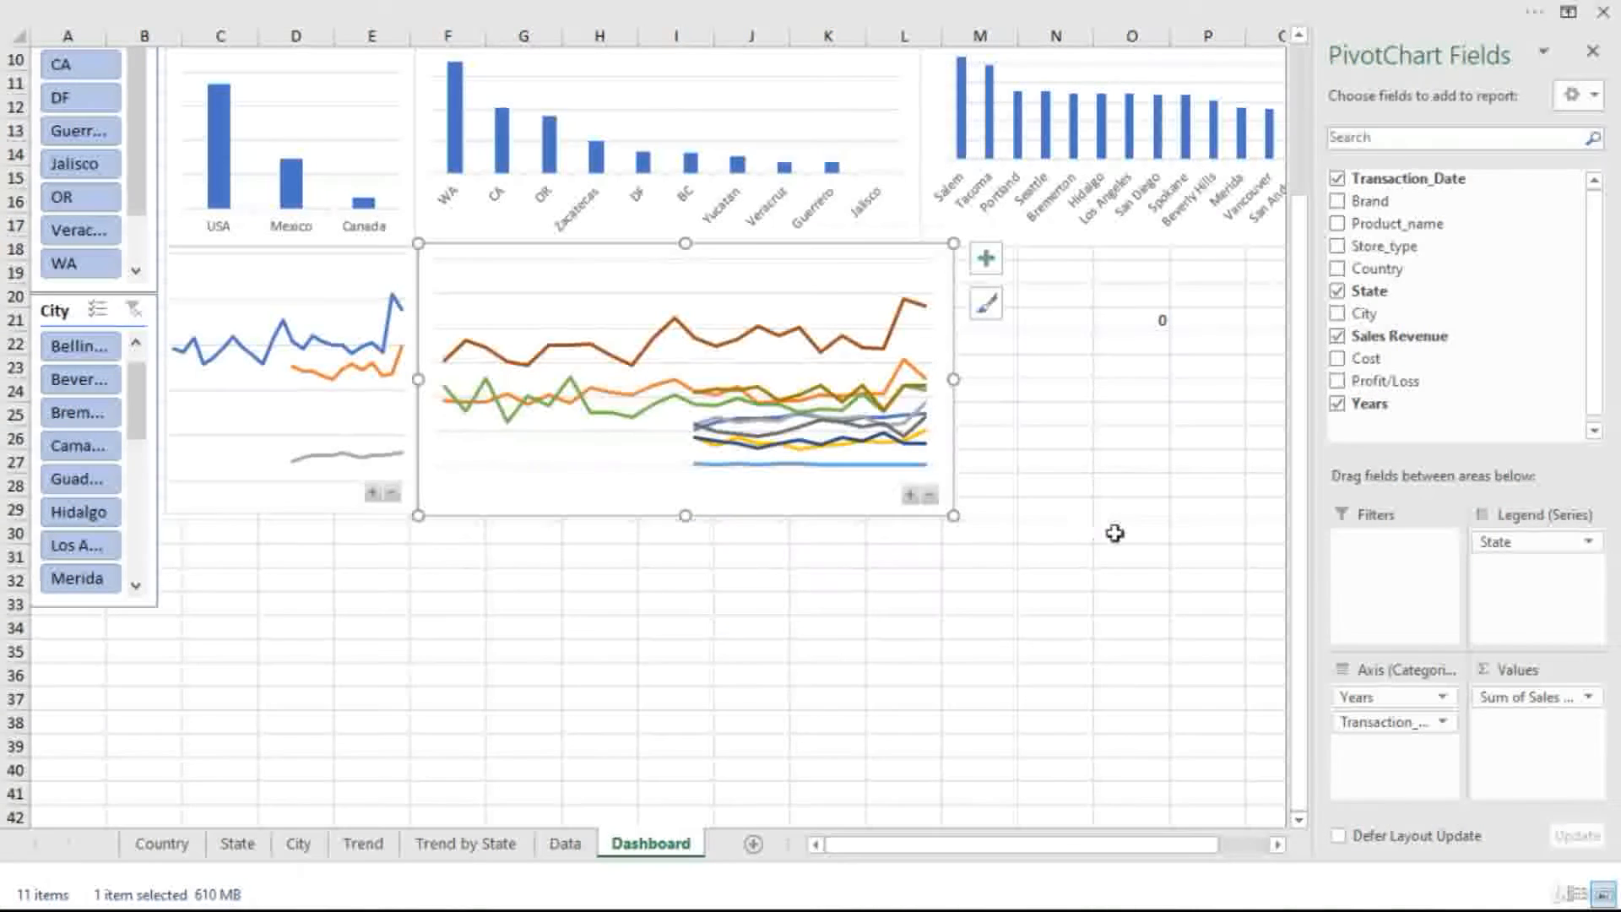
click(1116, 532)
click(914, 278)
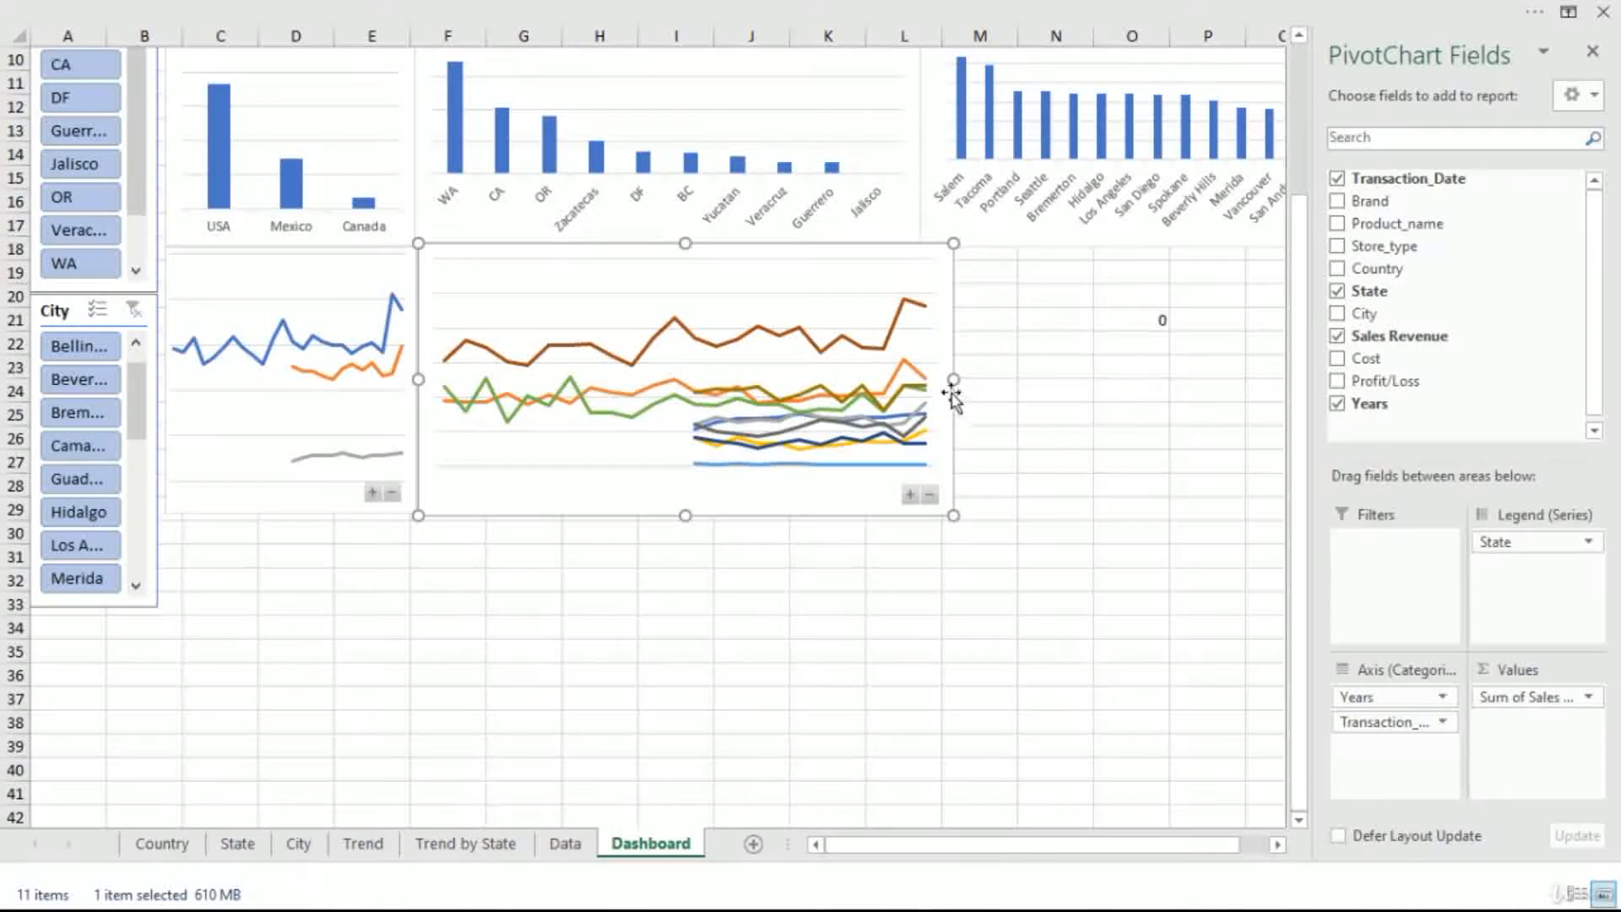
drag(951, 379, 924, 363)
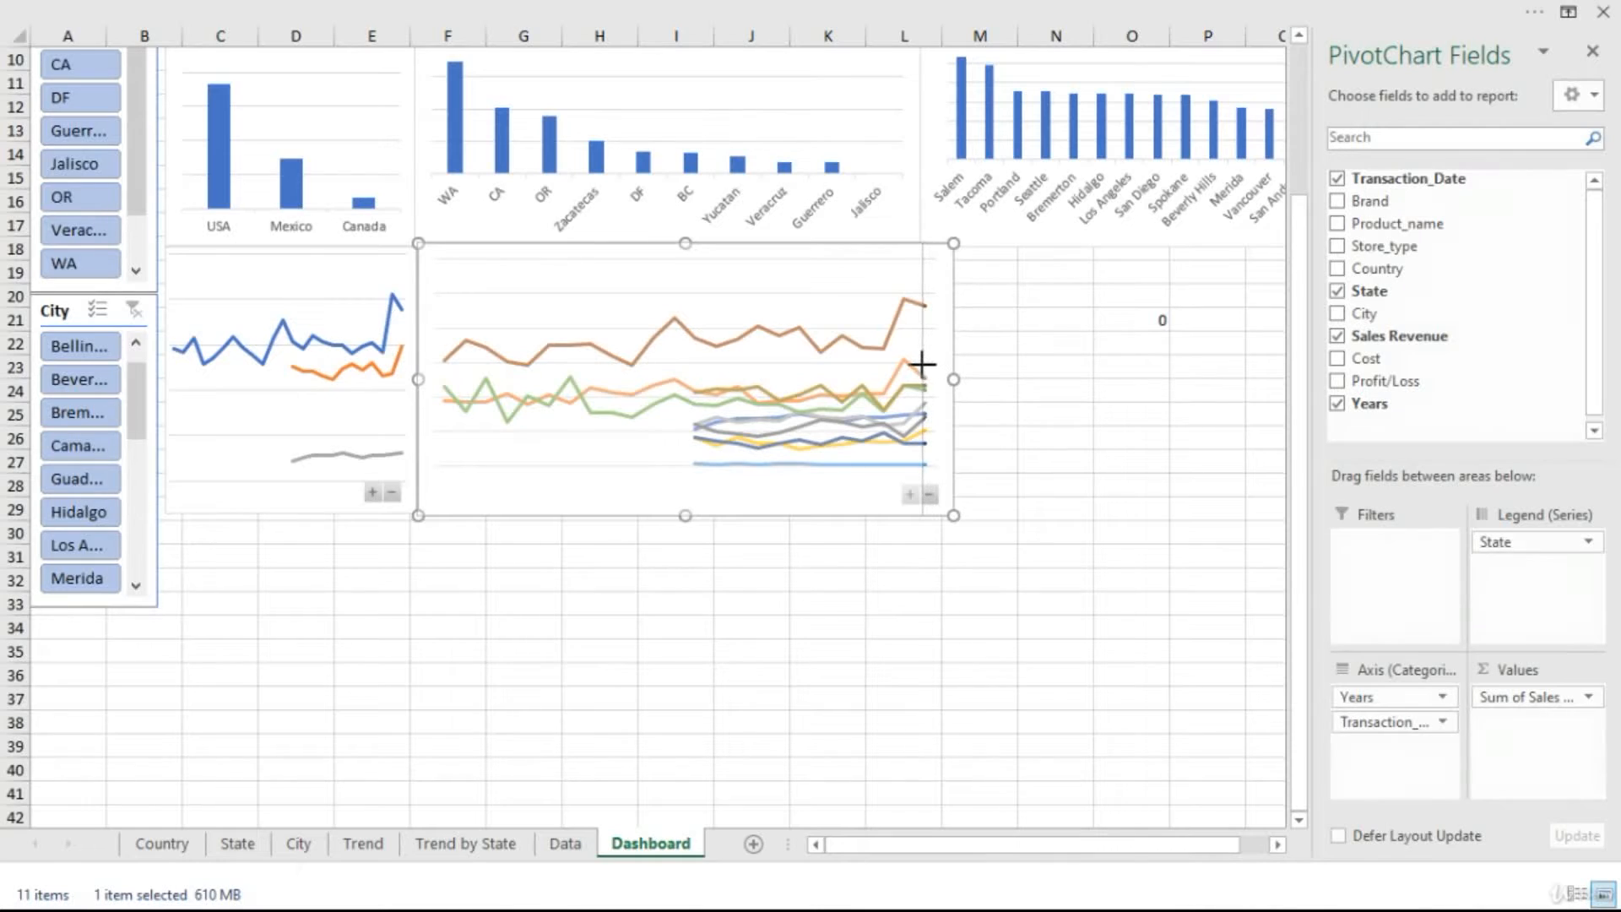
click(1040, 439)
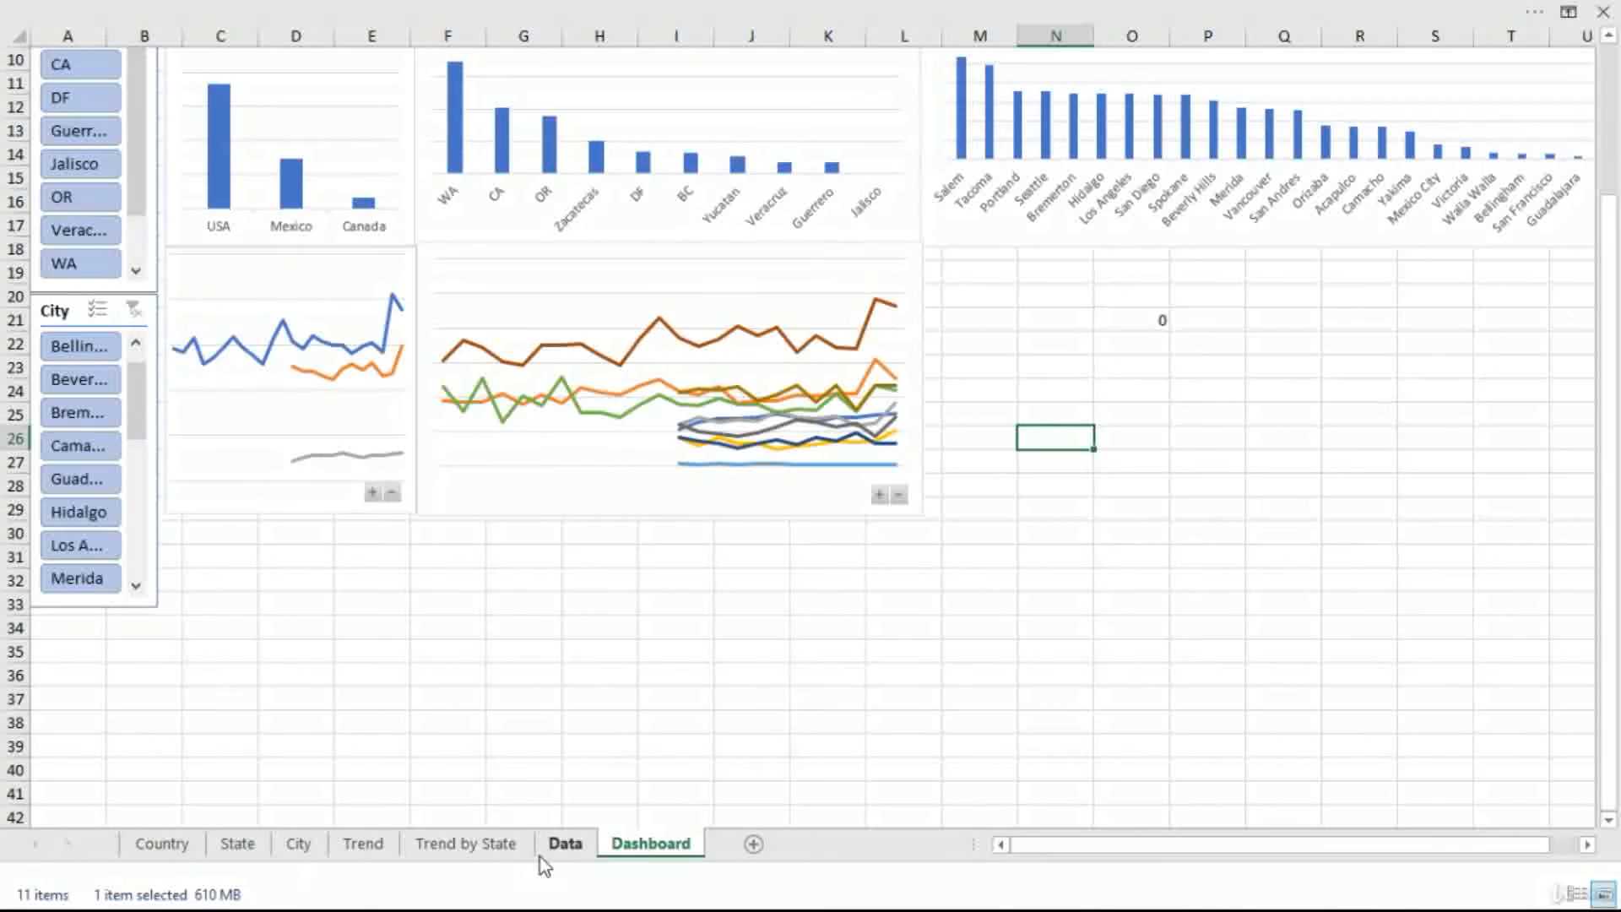
- Duplicate the Trend by State sheet and rename the copy as Trend by City
mouse_move(458, 846)
mouse_down()
mouse_move(549, 844)
mouse_move(540, 854)
mouse_up()
right_click(591, 842)
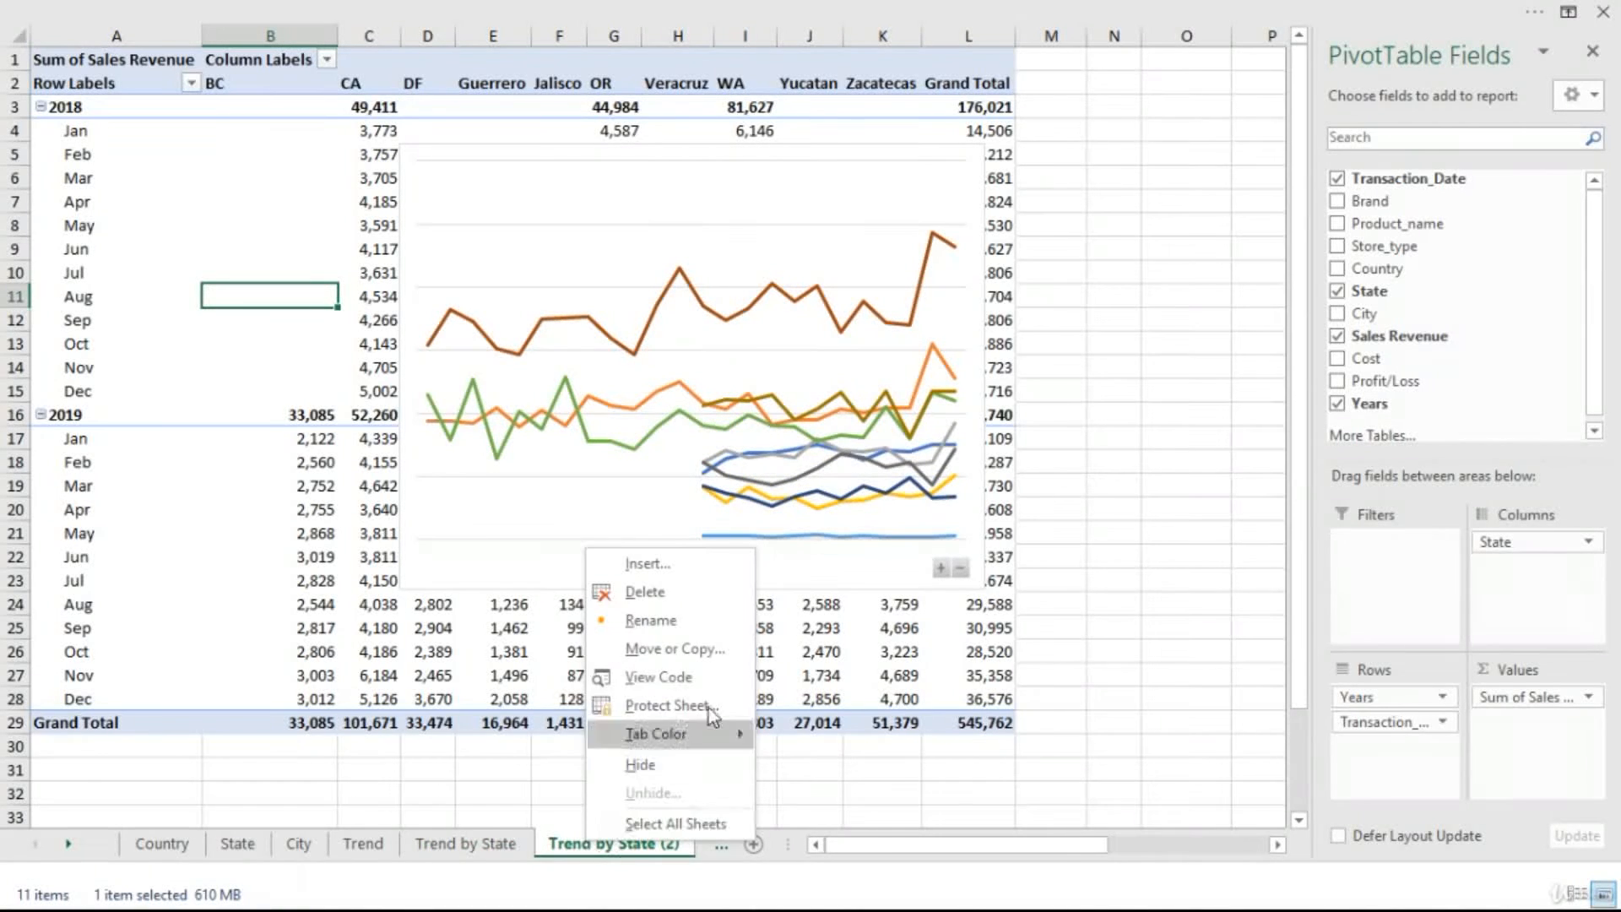
click(650, 621)
key(End)
key(BackSpace)
key(BackSpace)
key(BackSpace)
key(BackSpace)
key(BackSpace)
key(BackSpace)
key(BackSpace)
key(BackSpace)
key(BackSpace)
text(City)
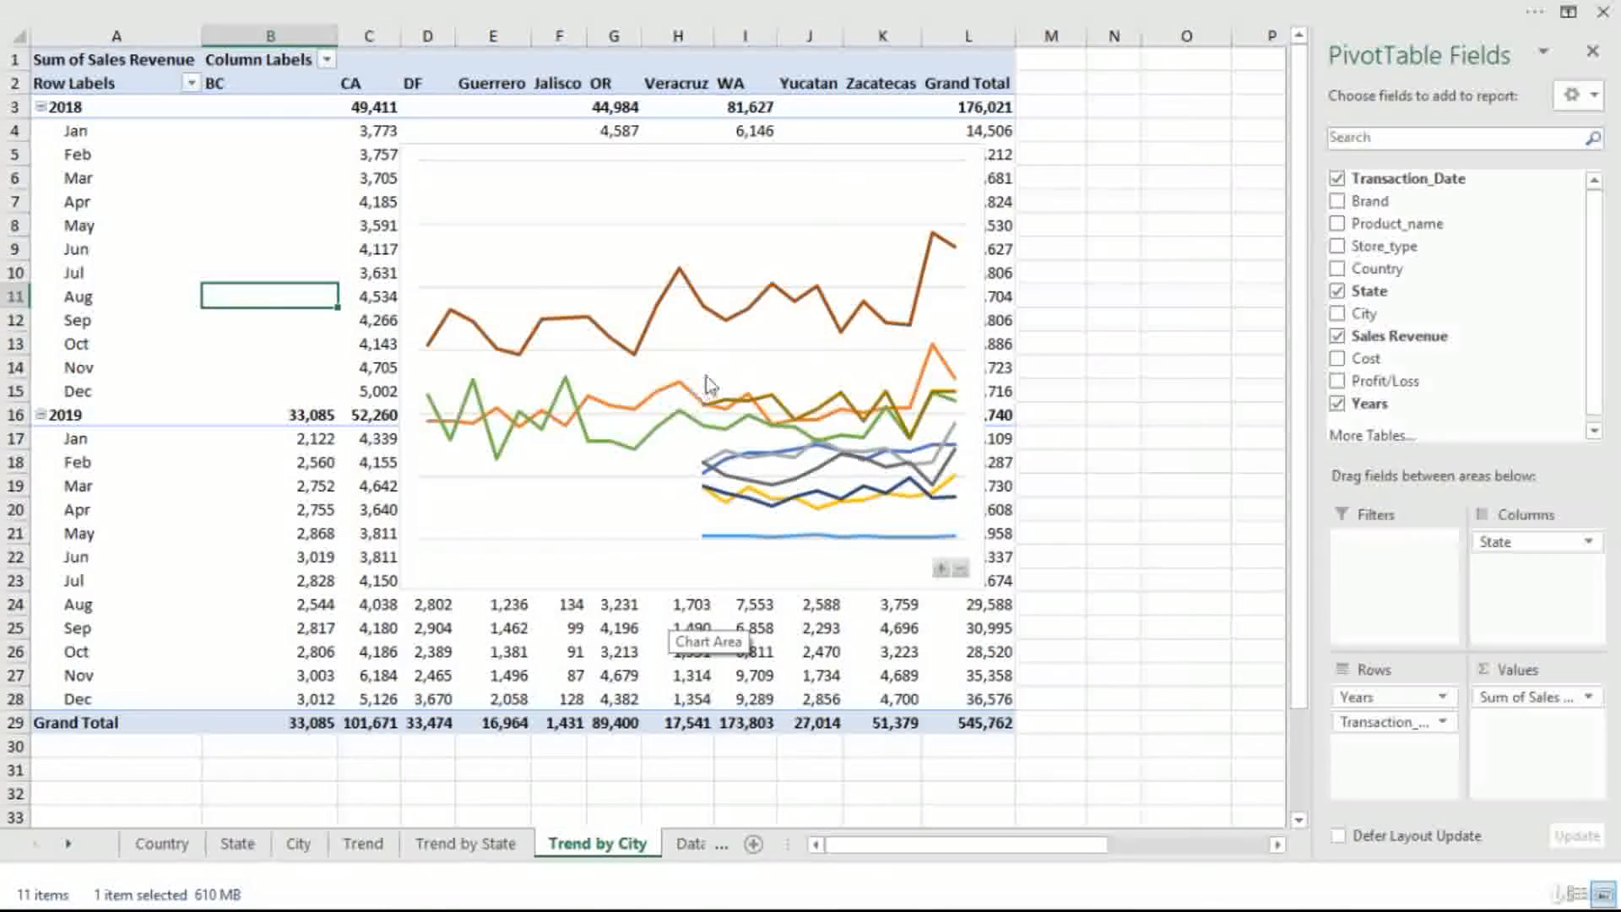
- Replace State with City as the column field on the Trend by City sheet and select its line chart
drag(1526, 540, 1334, 435)
drag(1375, 321, 1532, 574)
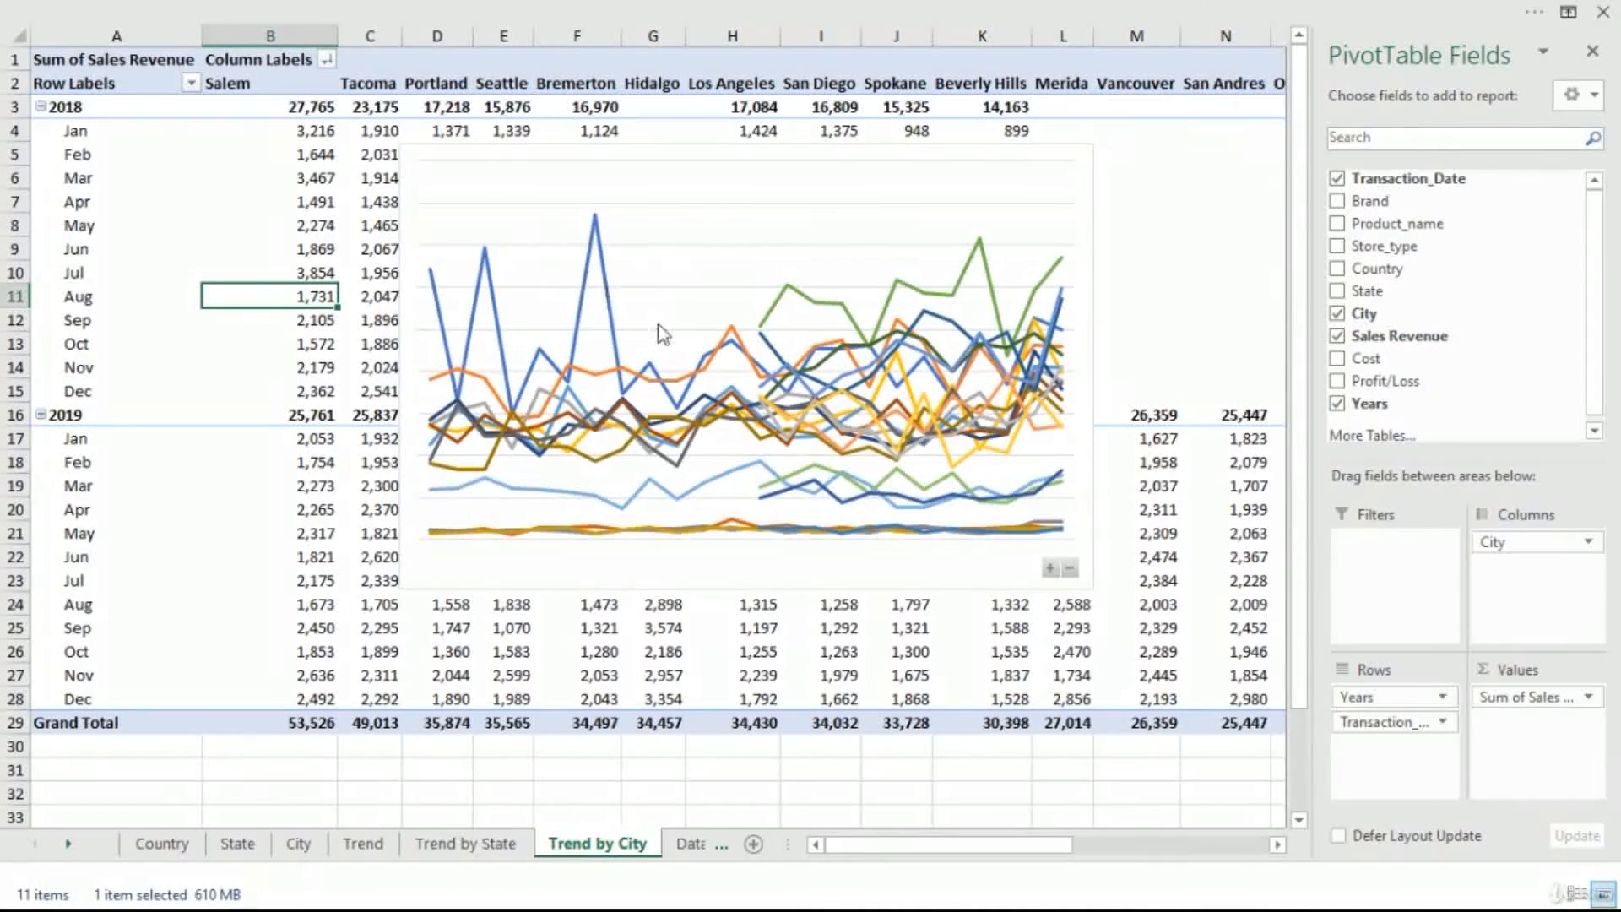
click(1039, 175)
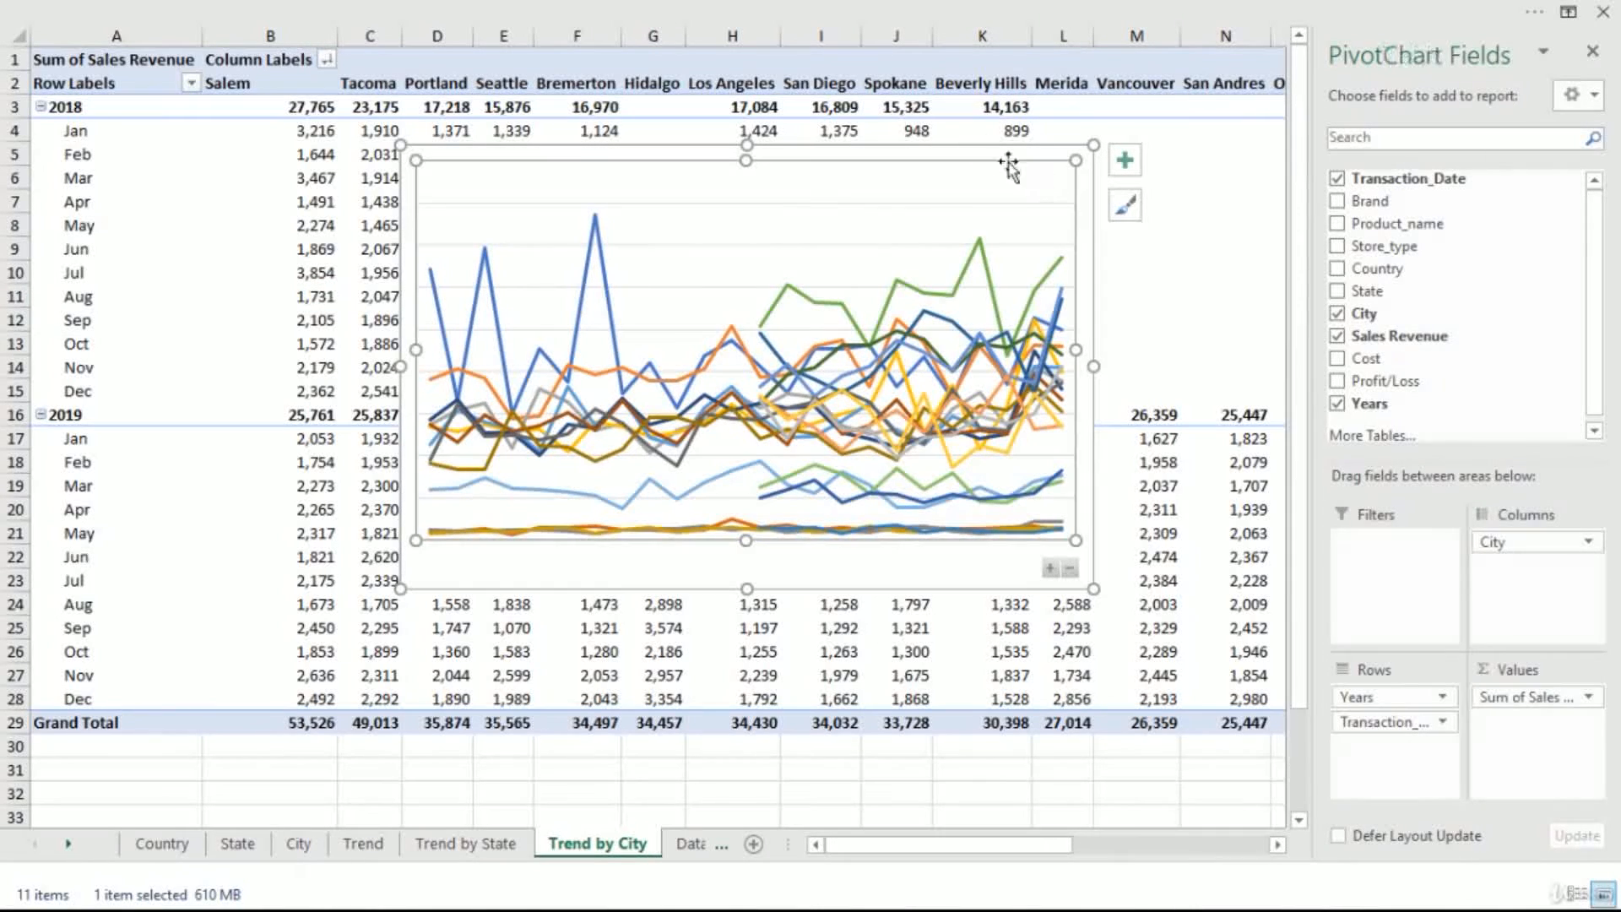
- Copy the city trend line chart from the Trend by City sheet onto the Dashboard sheet and close the PivotChart field list
click(974, 142)
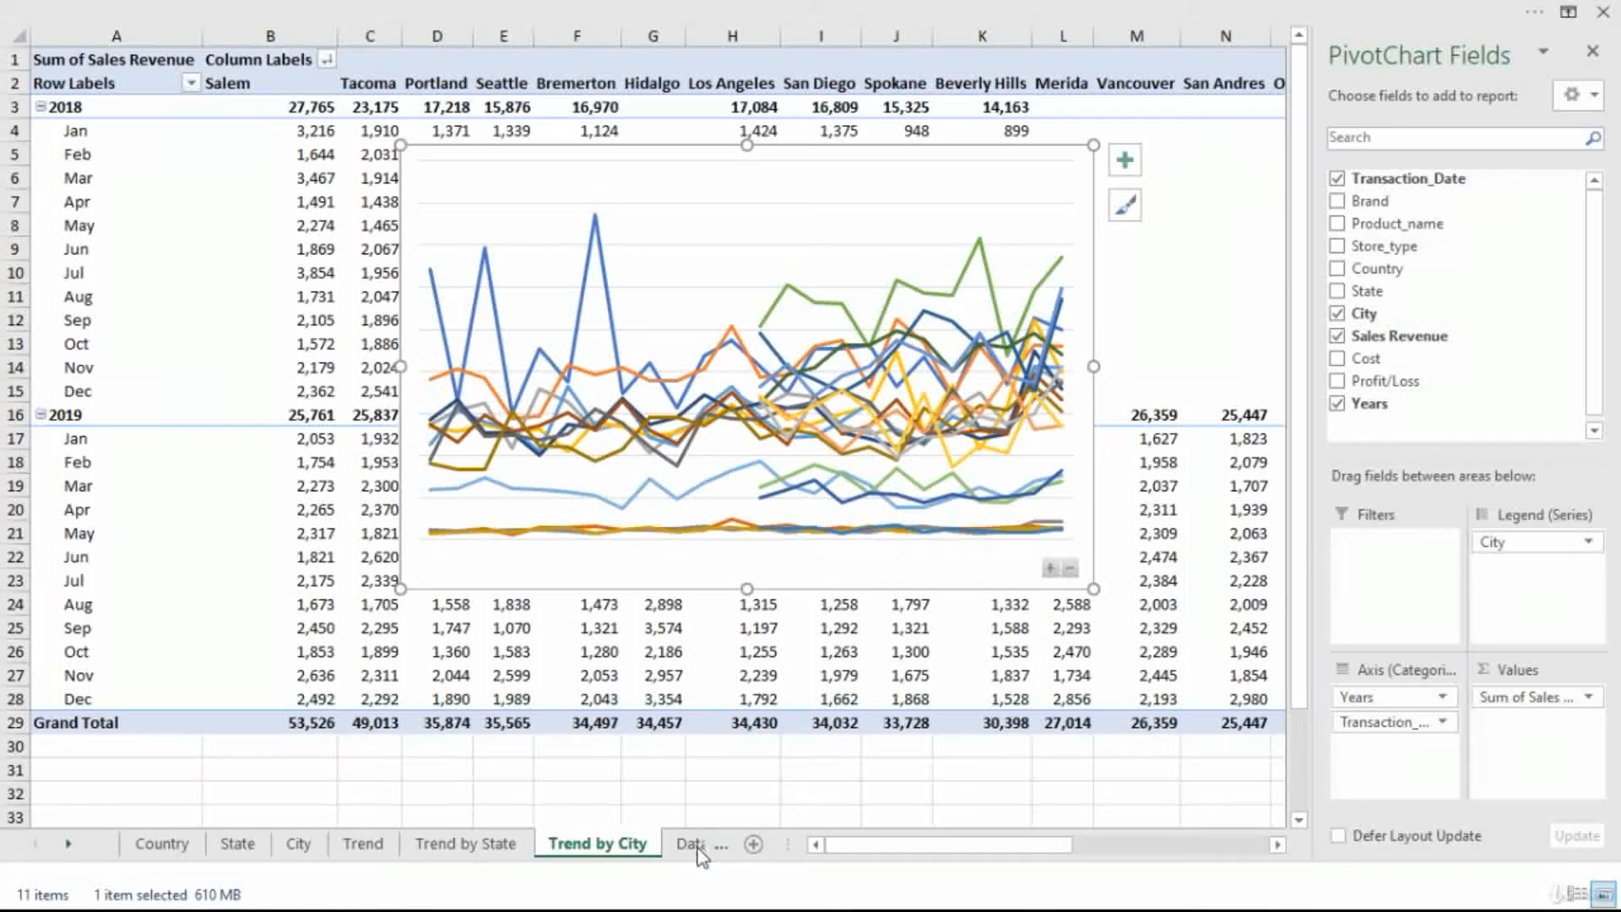
click(62, 846)
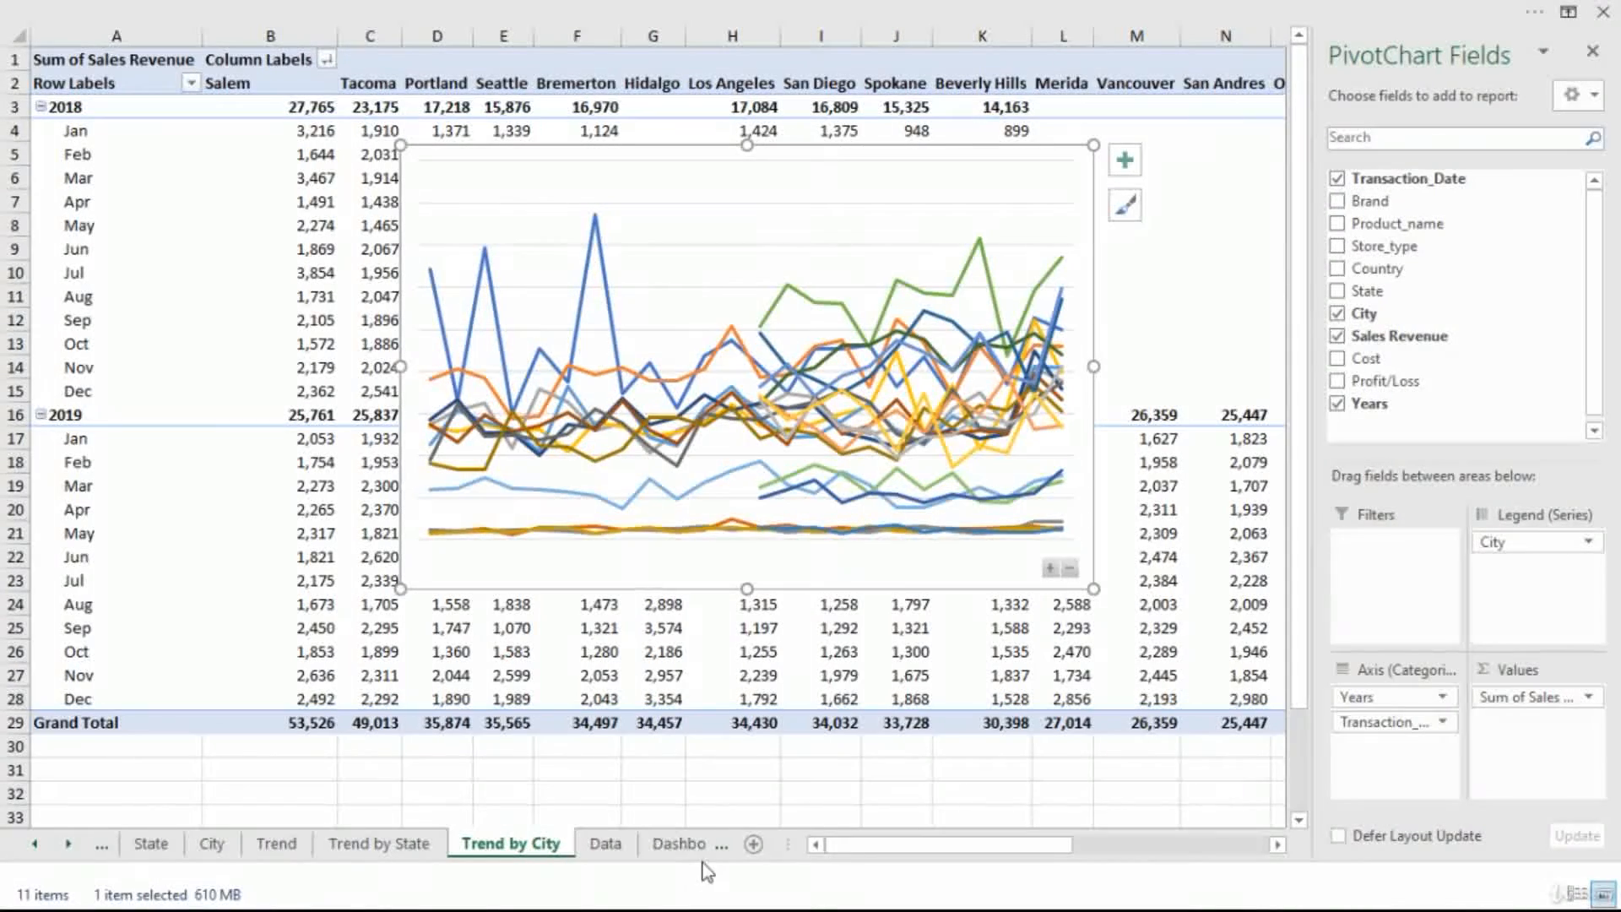
click(684, 843)
key(ctrl+v)
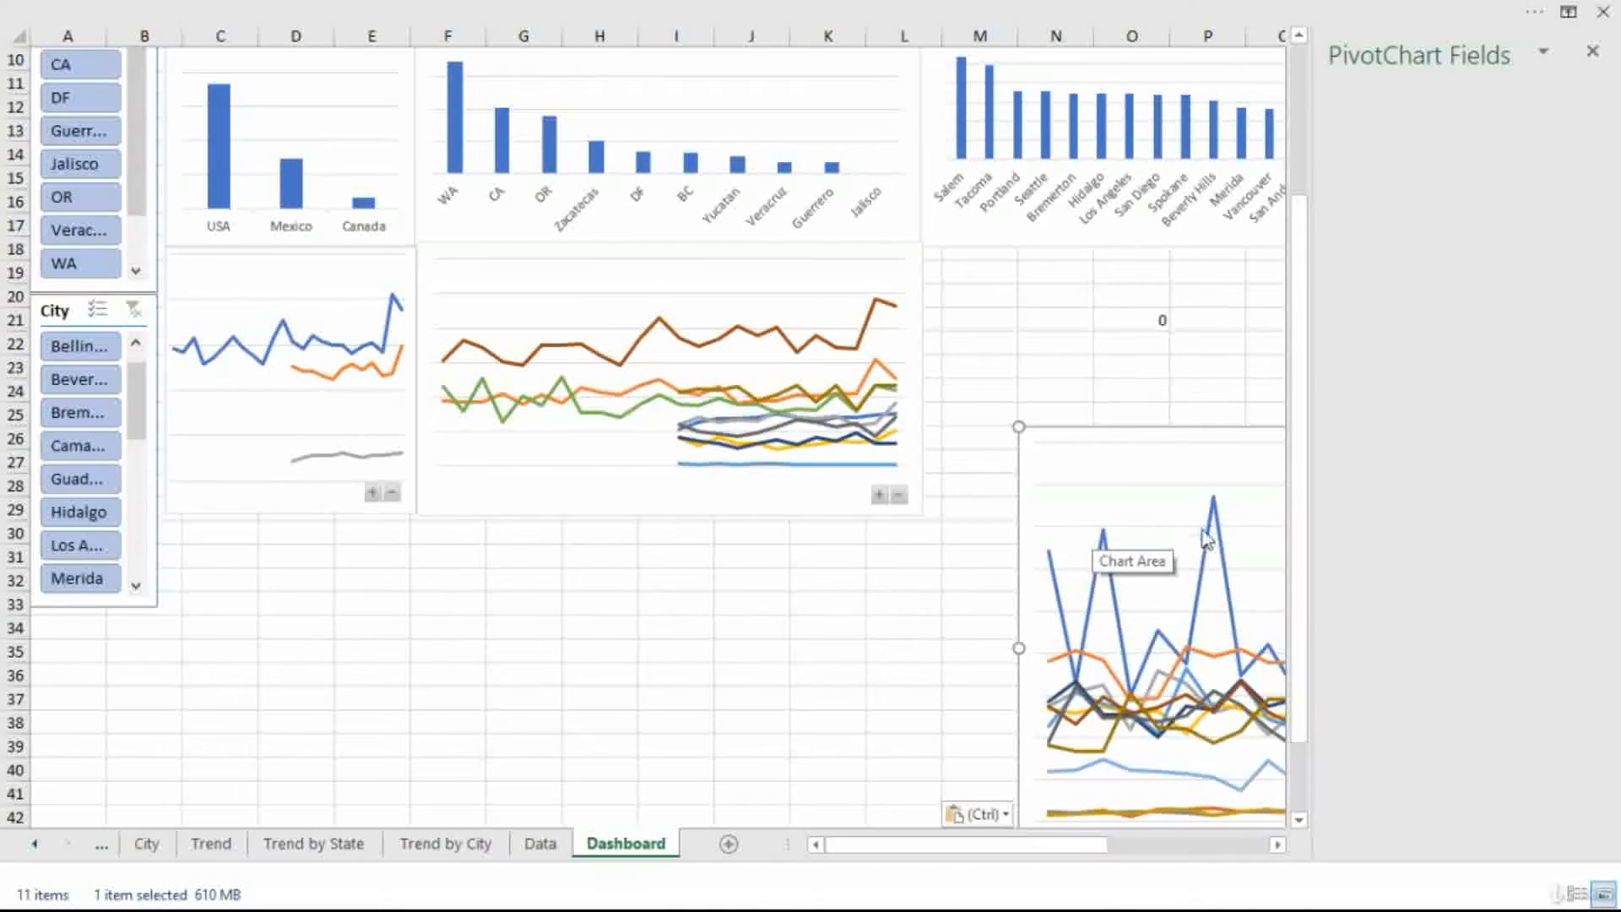
click(1593, 52)
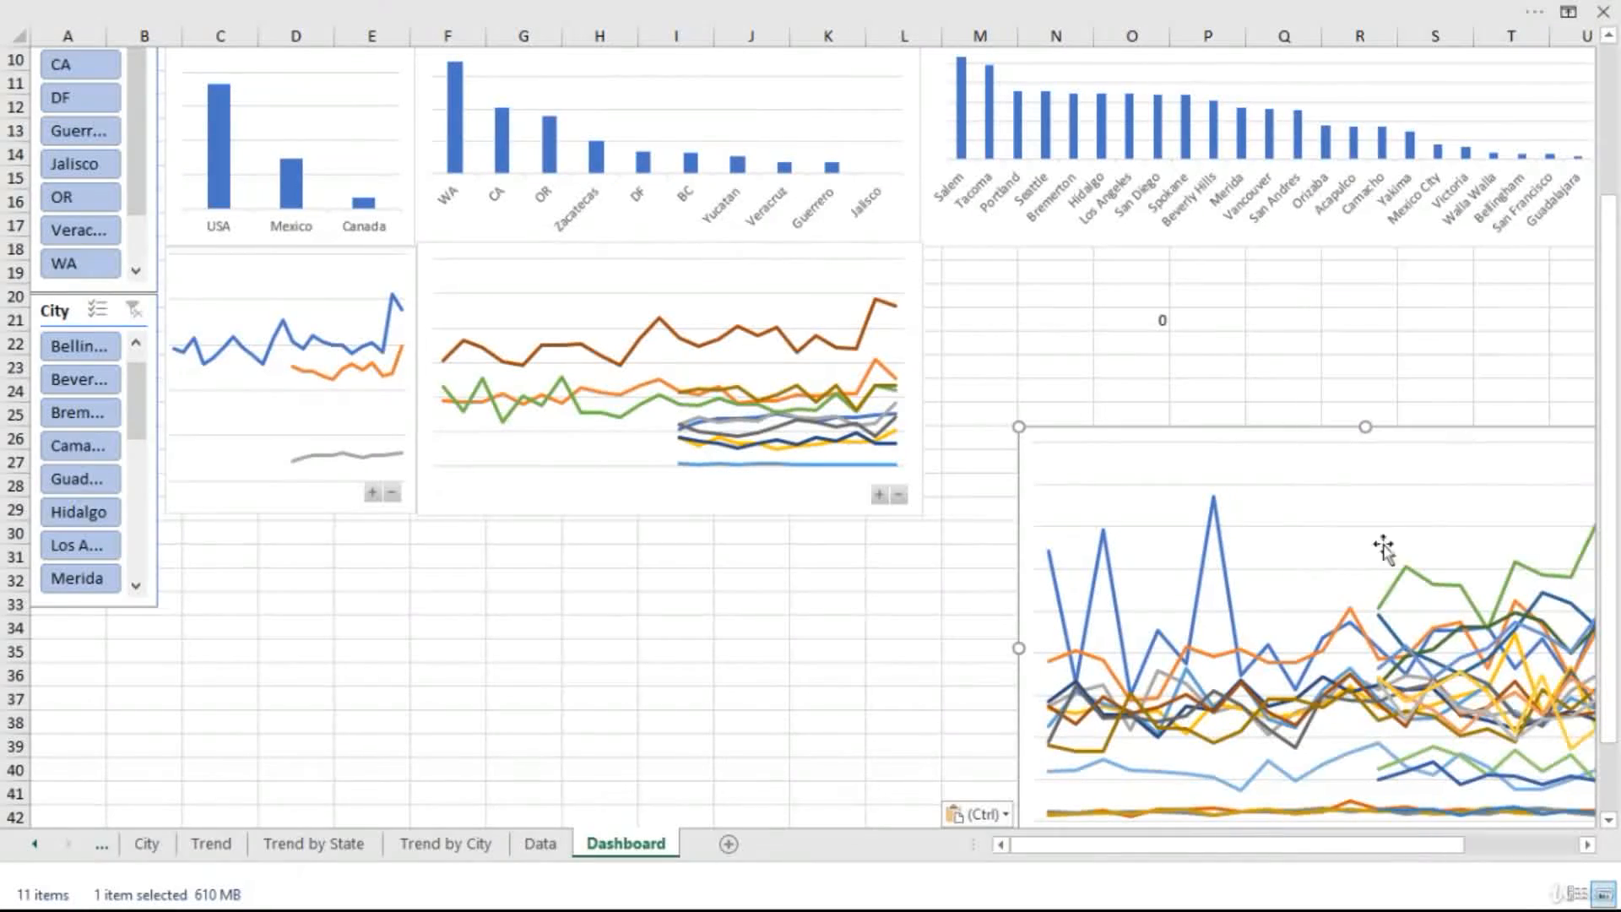
- Place the city trend chart directly below Total Sales by City and shrink it to about the height of the state trend chart
drag(1279, 441, 1183, 238)
drag(926, 671, 924, 518)
click(1013, 603)
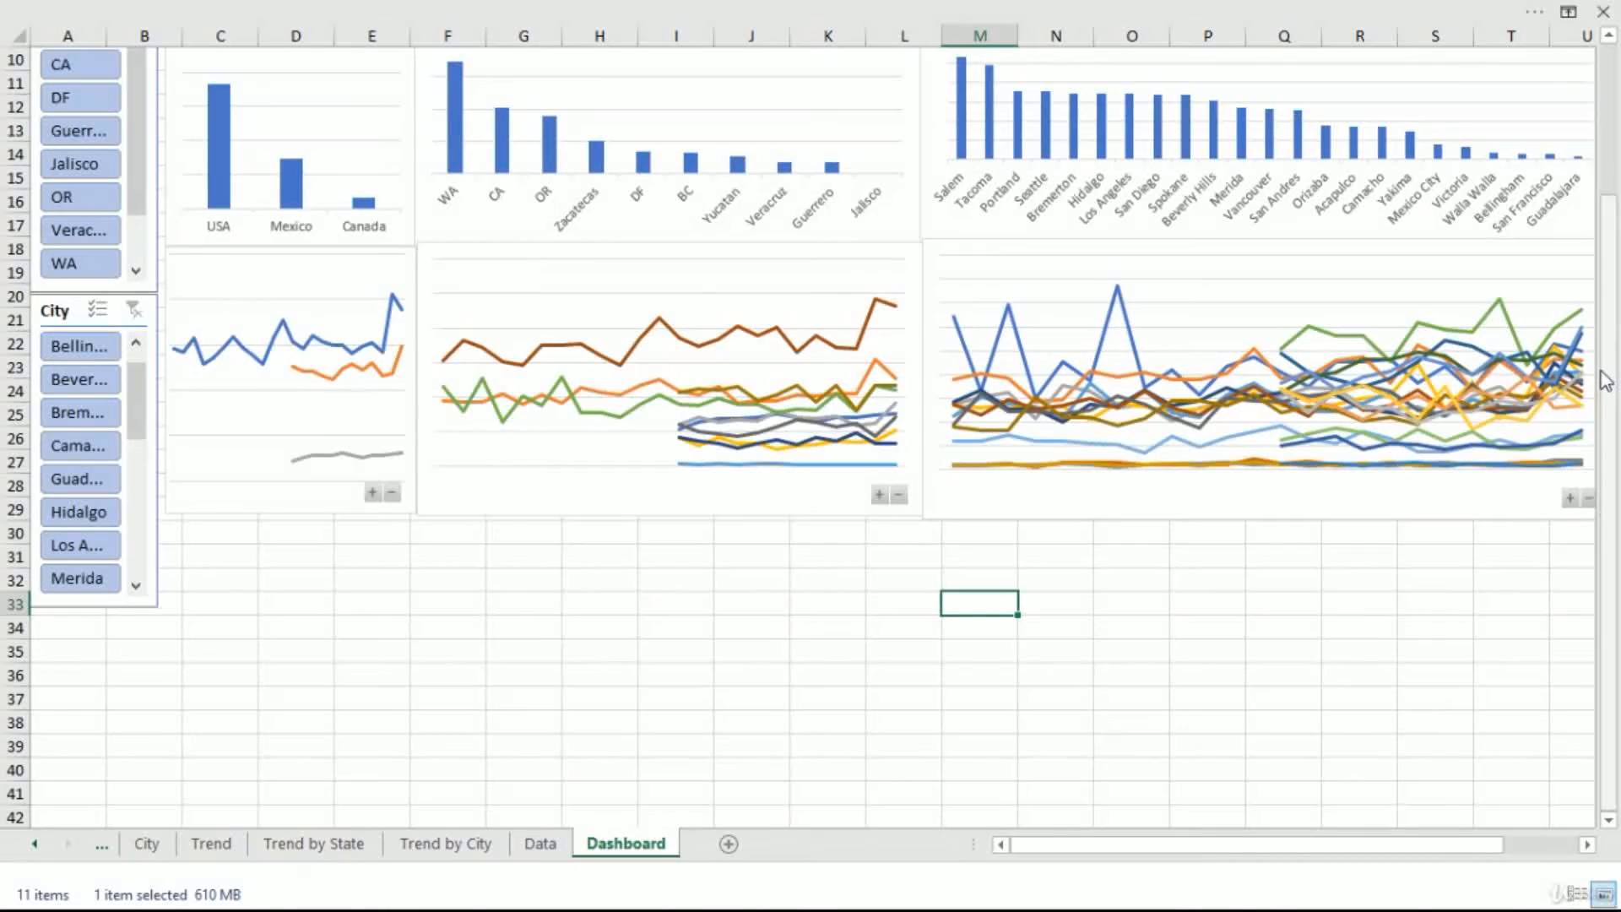
- Review which pivot tables the City slicer is linked to in its report connections
drag(1602, 371, 1616, 191)
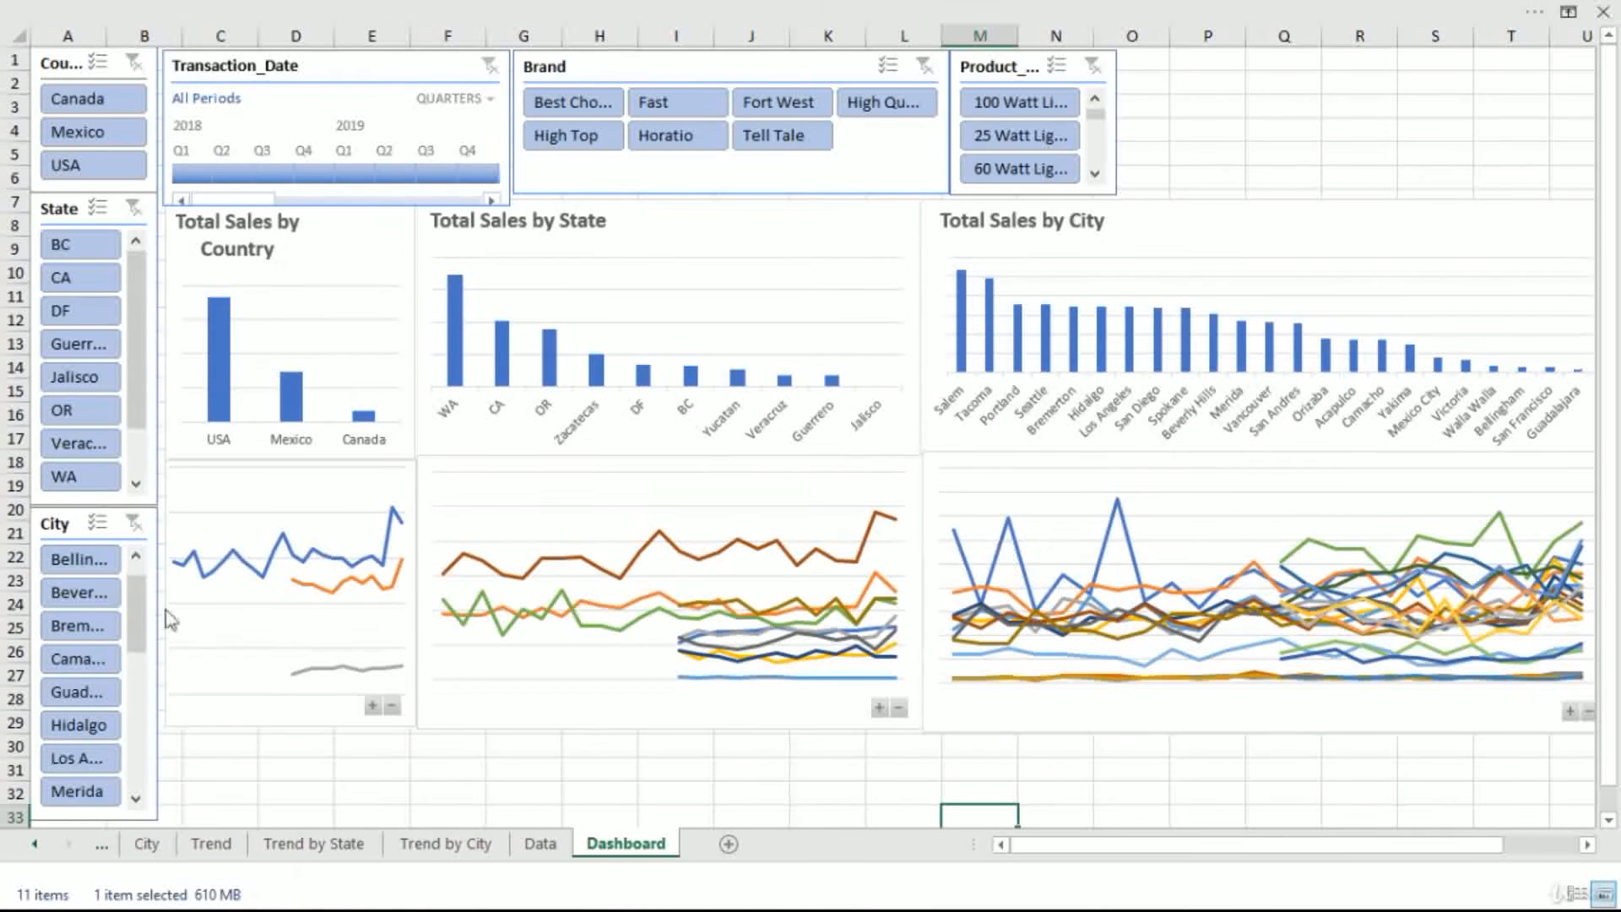
right_click(61, 524)
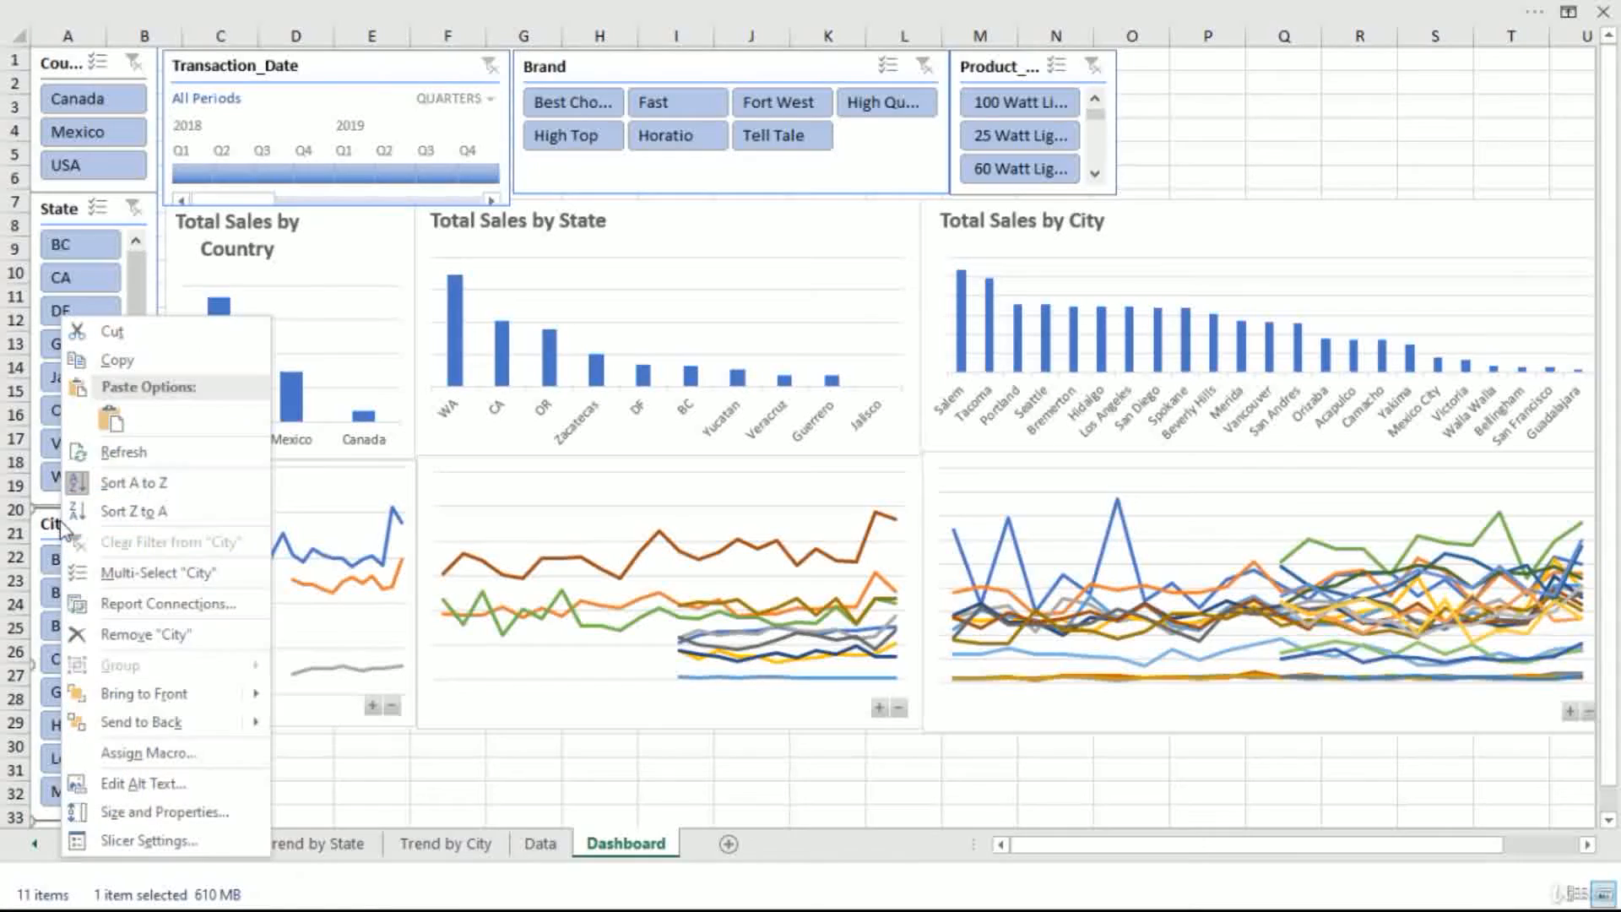
click(173, 606)
drag(266, 524, 694, 311)
drag(845, 513, 863, 623)
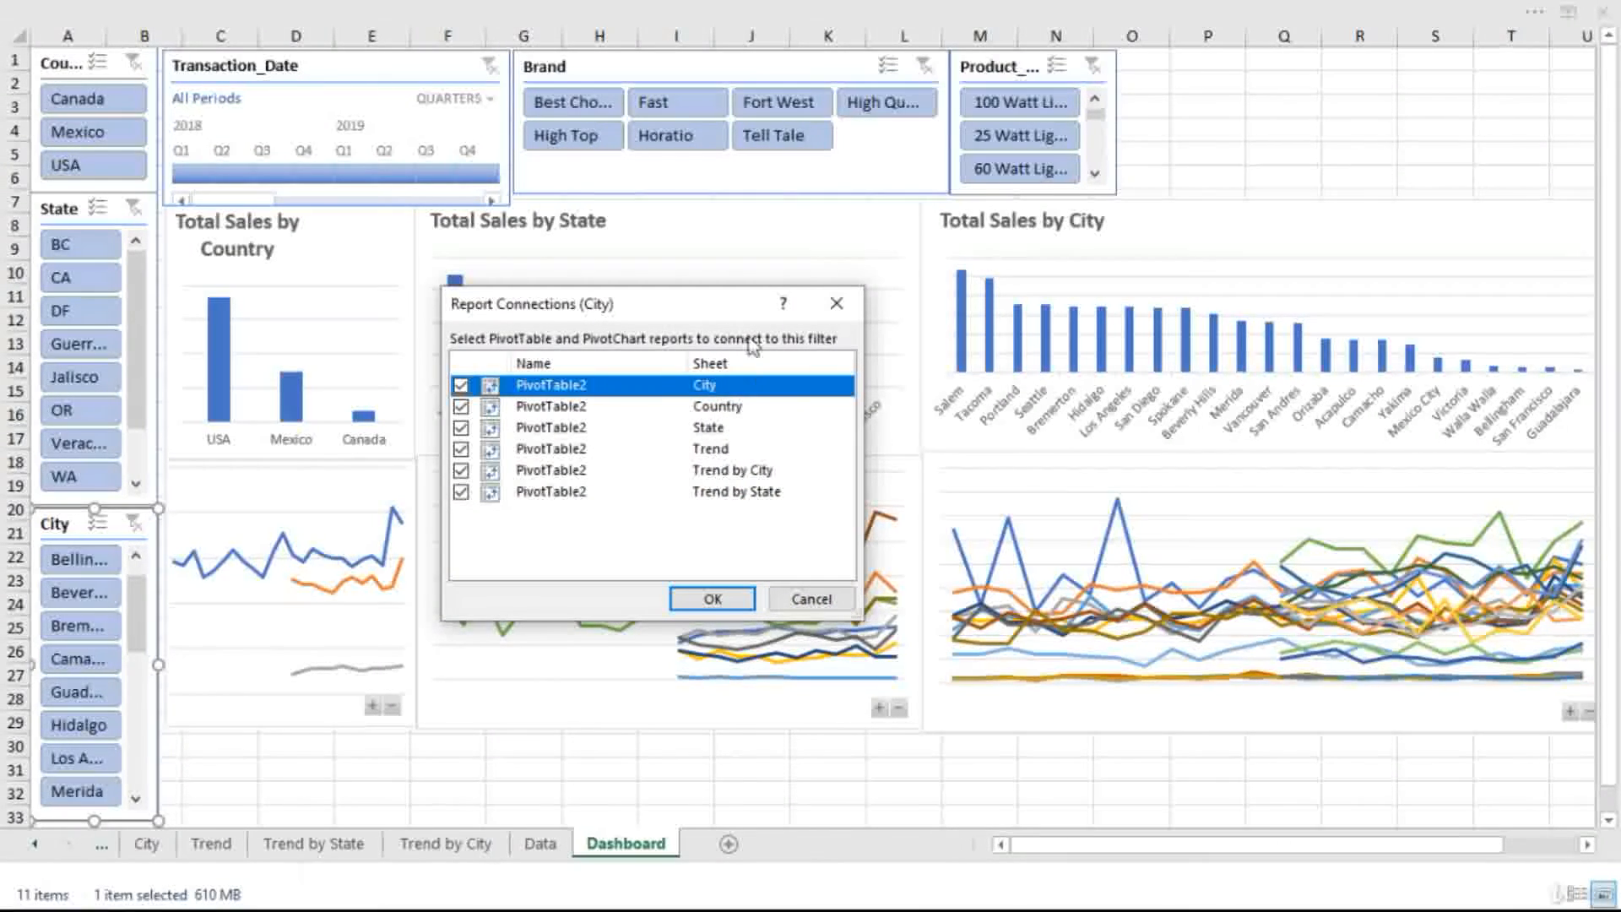
click(712, 598)
- Review the full list of report connections for the State slicer
right_click(57, 218)
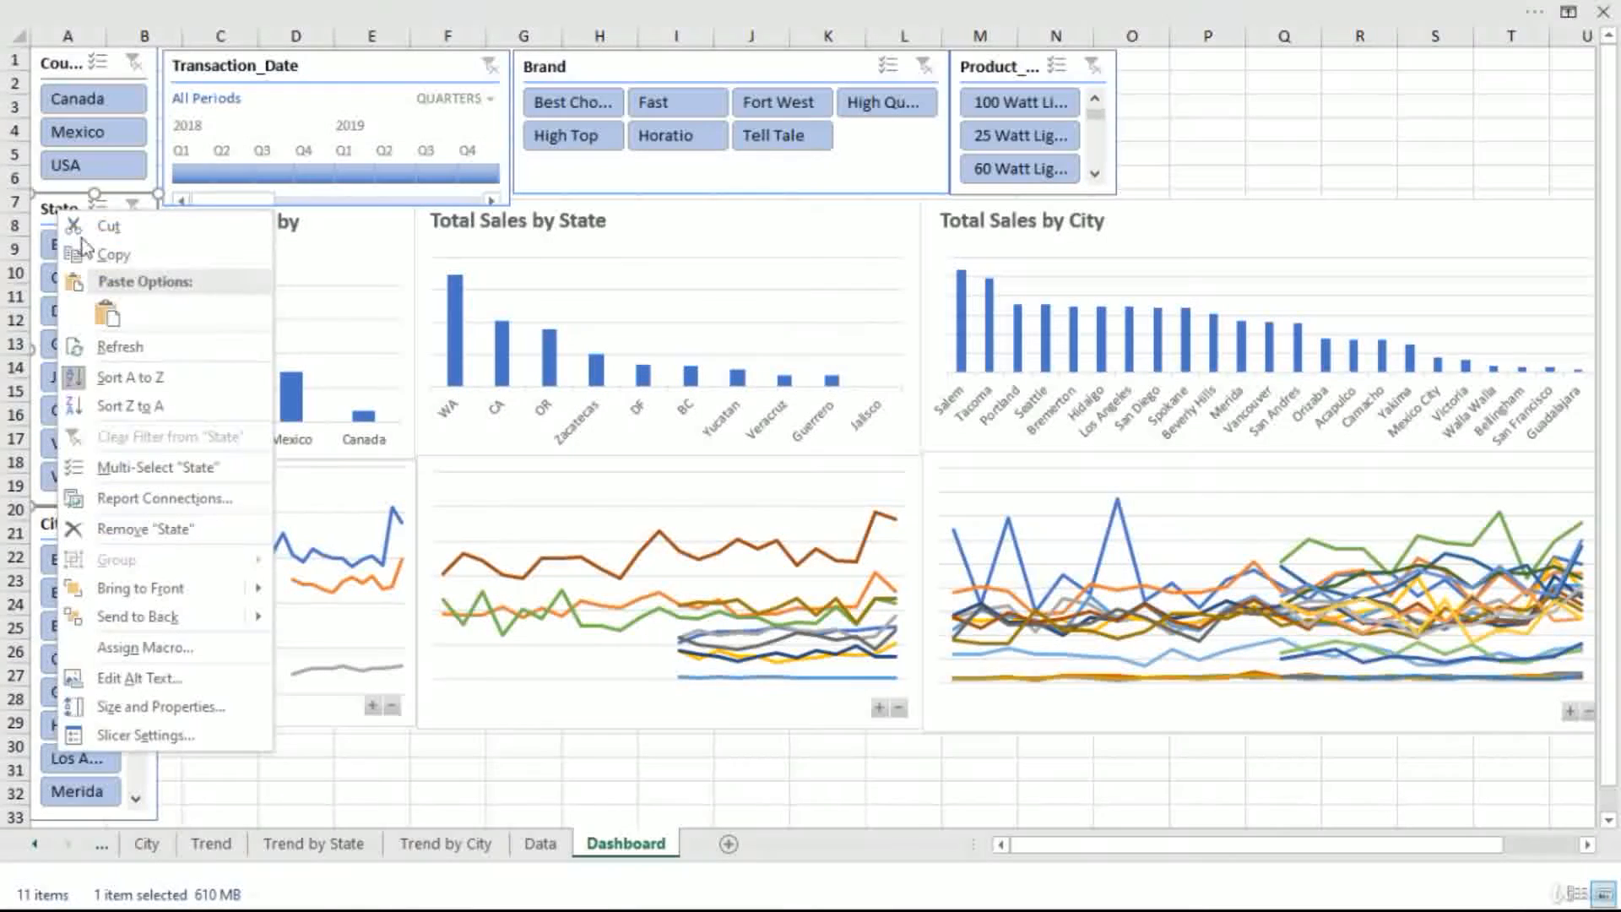
click(155, 493)
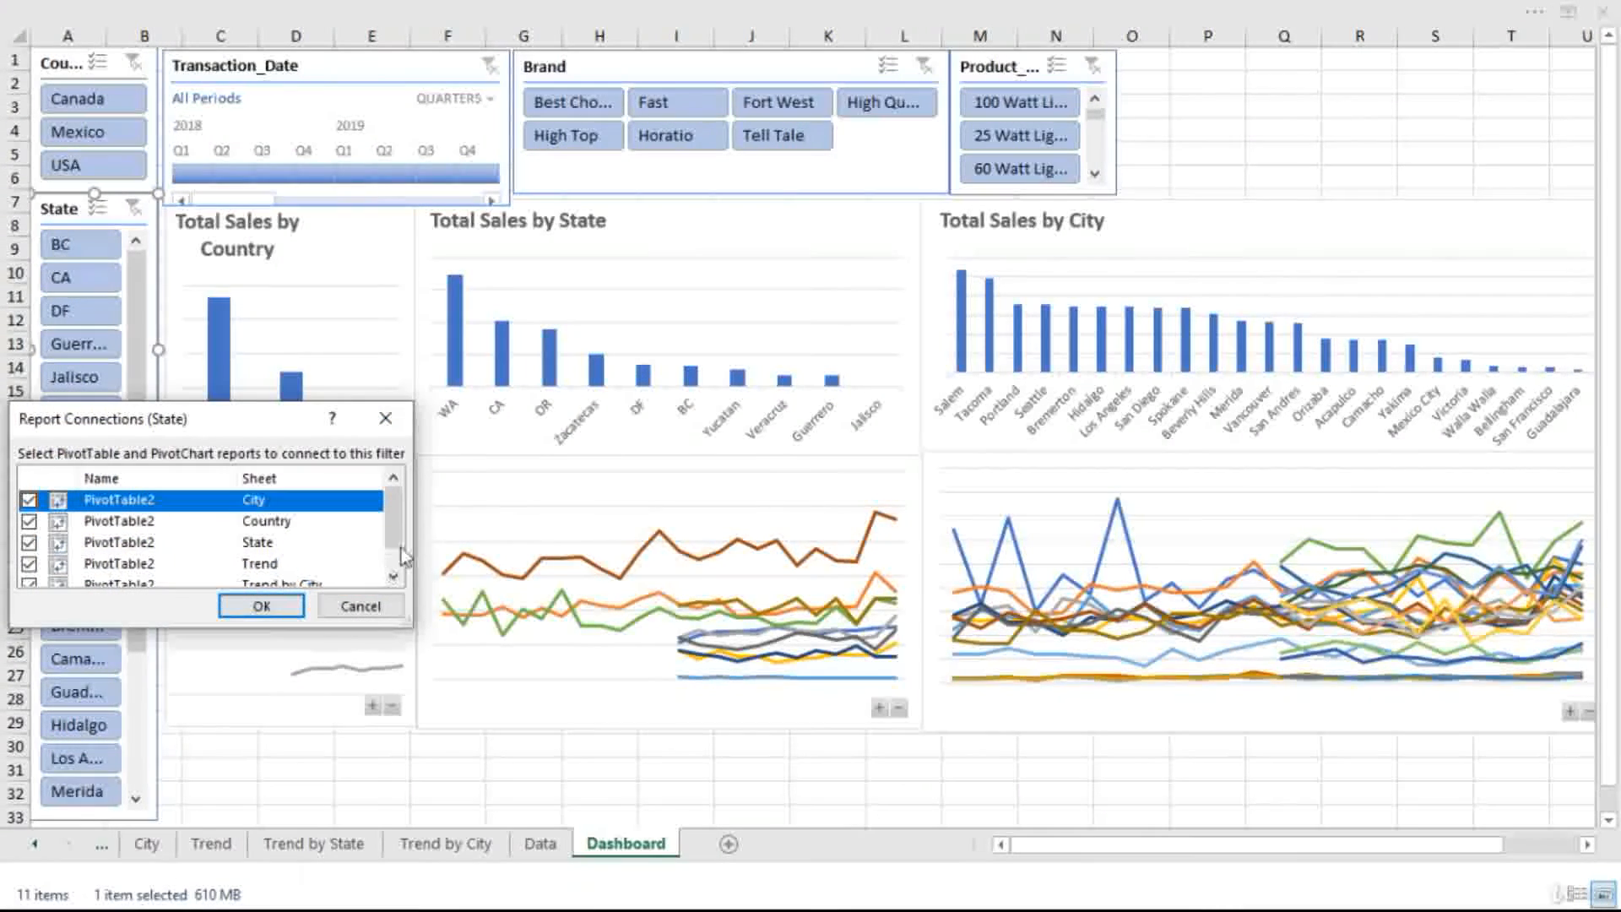
drag(394, 518, 393, 549)
click(261, 606)
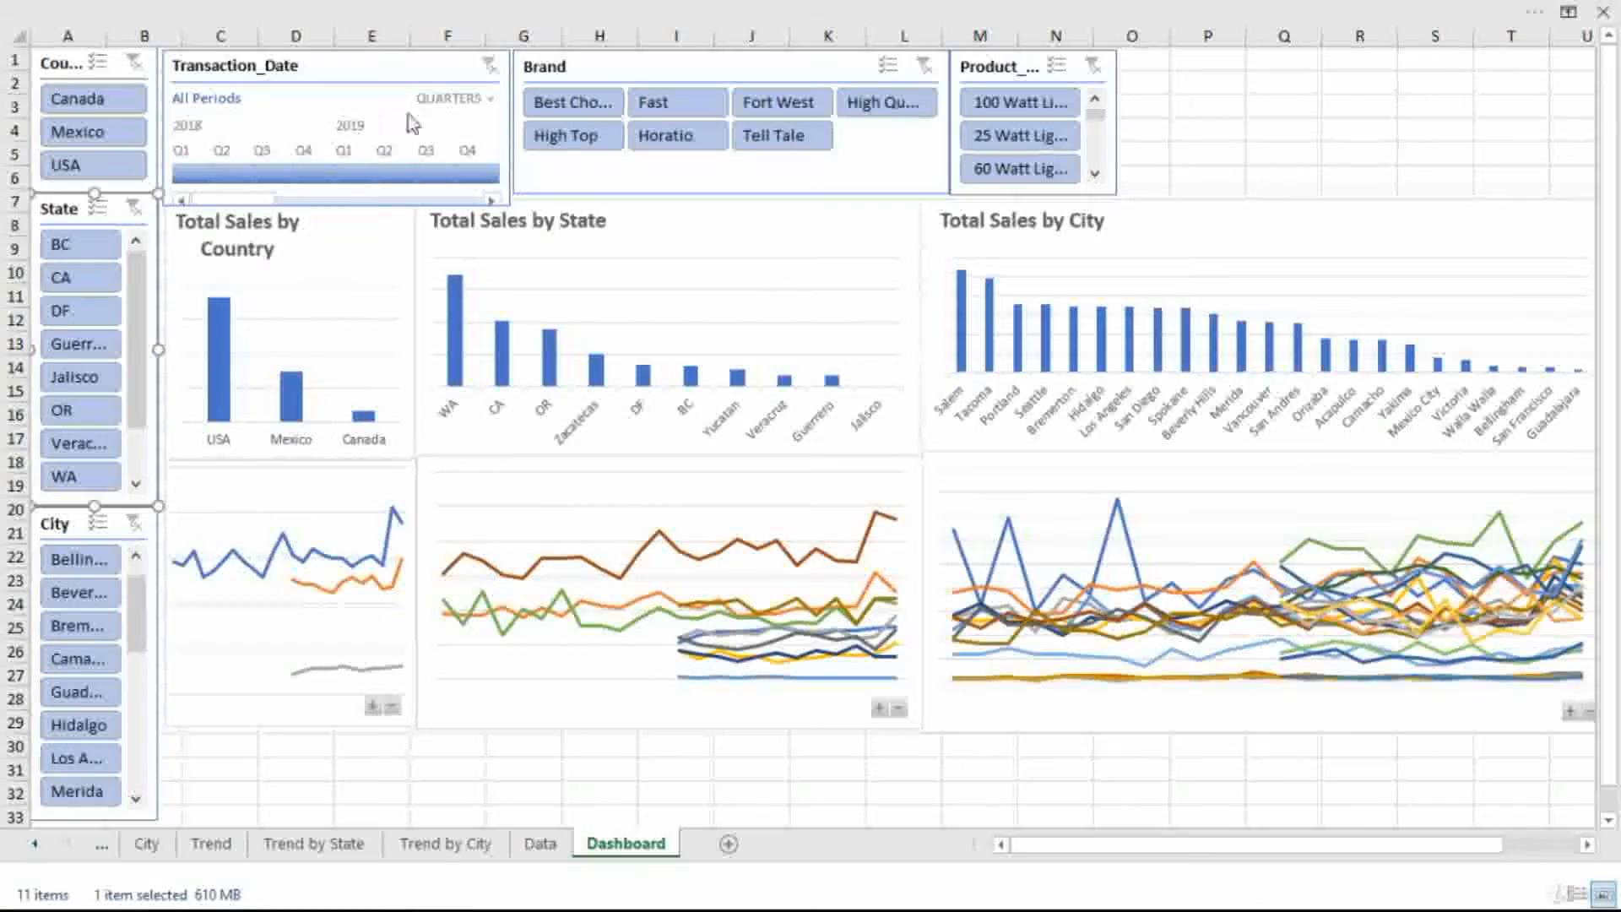
- Review the report connections of the Brand slicer
click(624, 68)
right_click(626, 66)
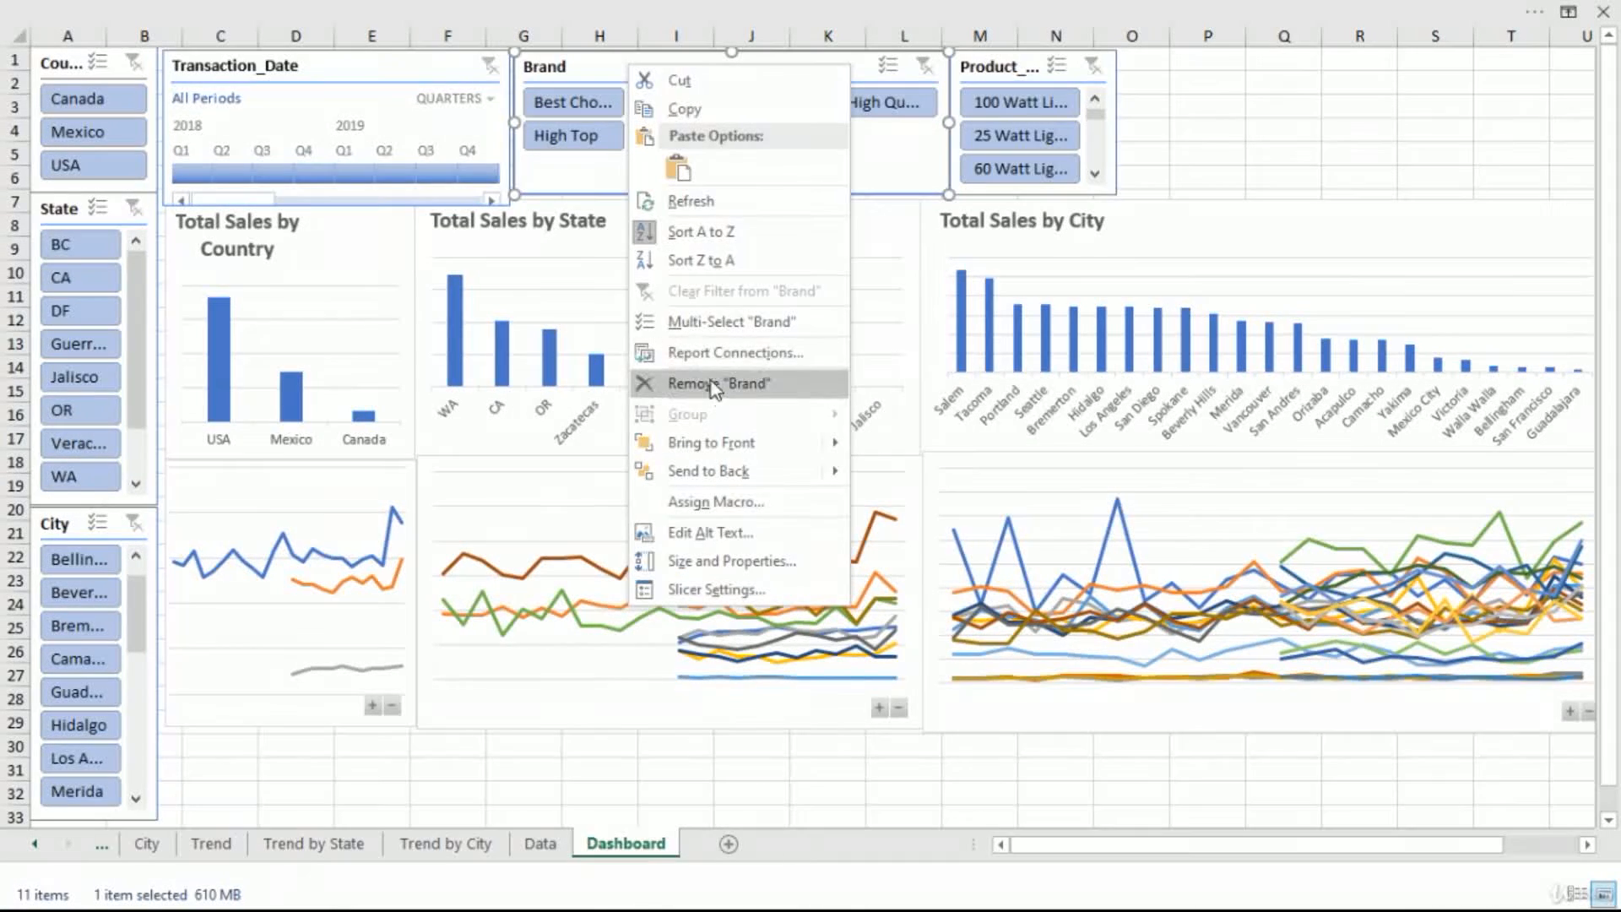
click(717, 353)
mouse_move(905, 371)
mouse_down()
mouse_move(910, 426)
mouse_move(924, 362)
mouse_up()
click(771, 462)
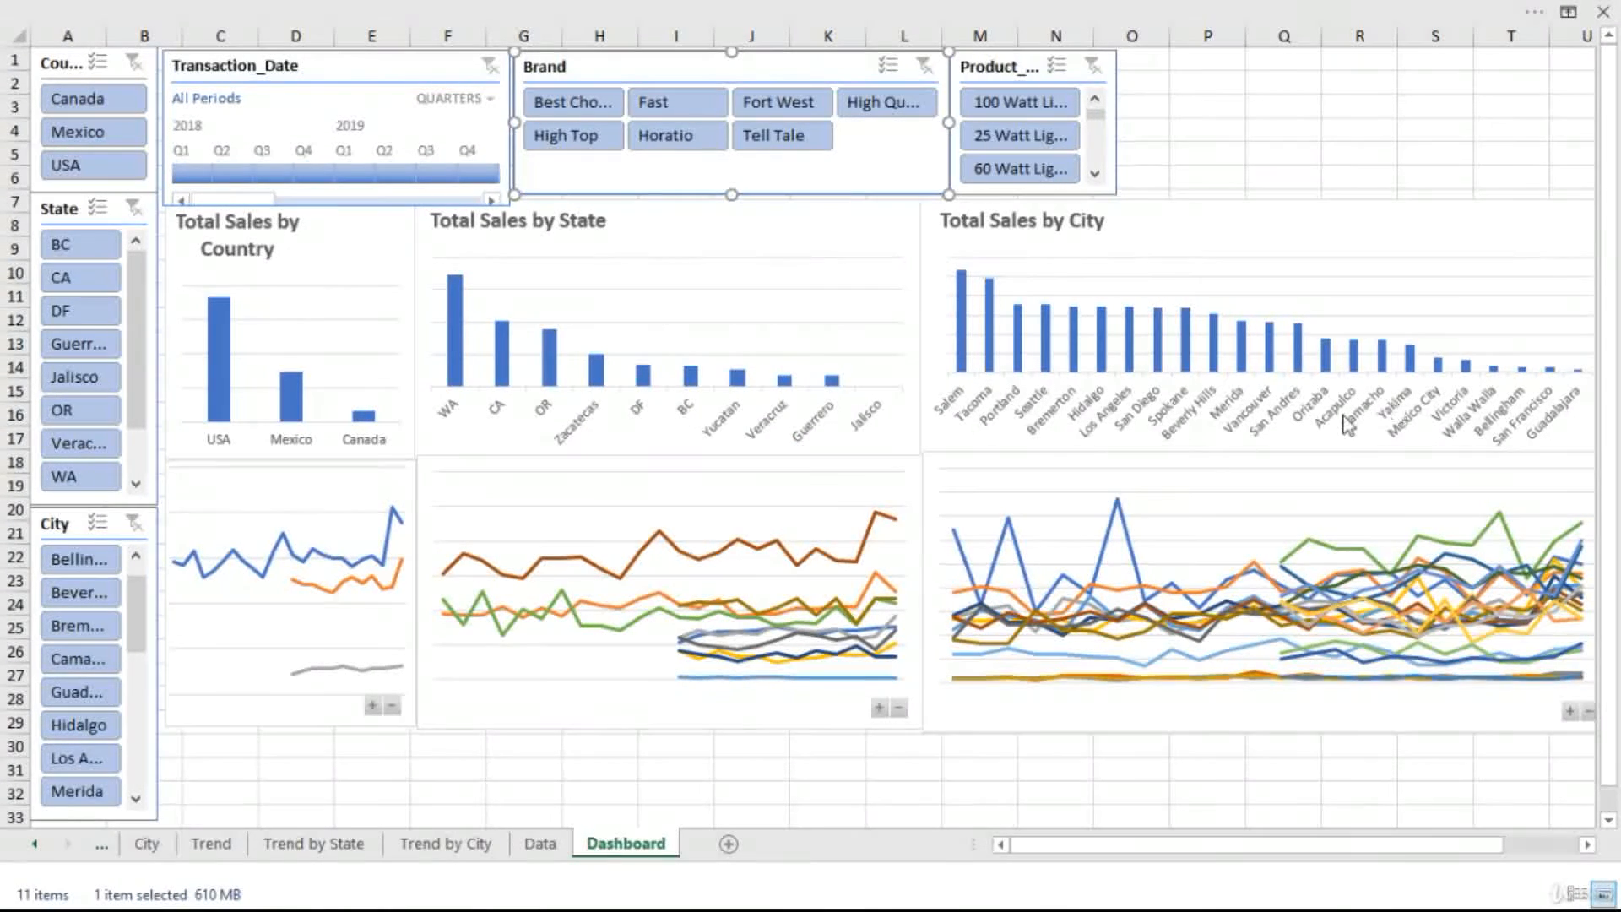
- Filter the dashboard to Canada and inspect individual monthly points on Vancouver's line in the city trend chart
drag(1610, 458, 1619, 423)
drag(1612, 292, 1611, 291)
click(88, 107)
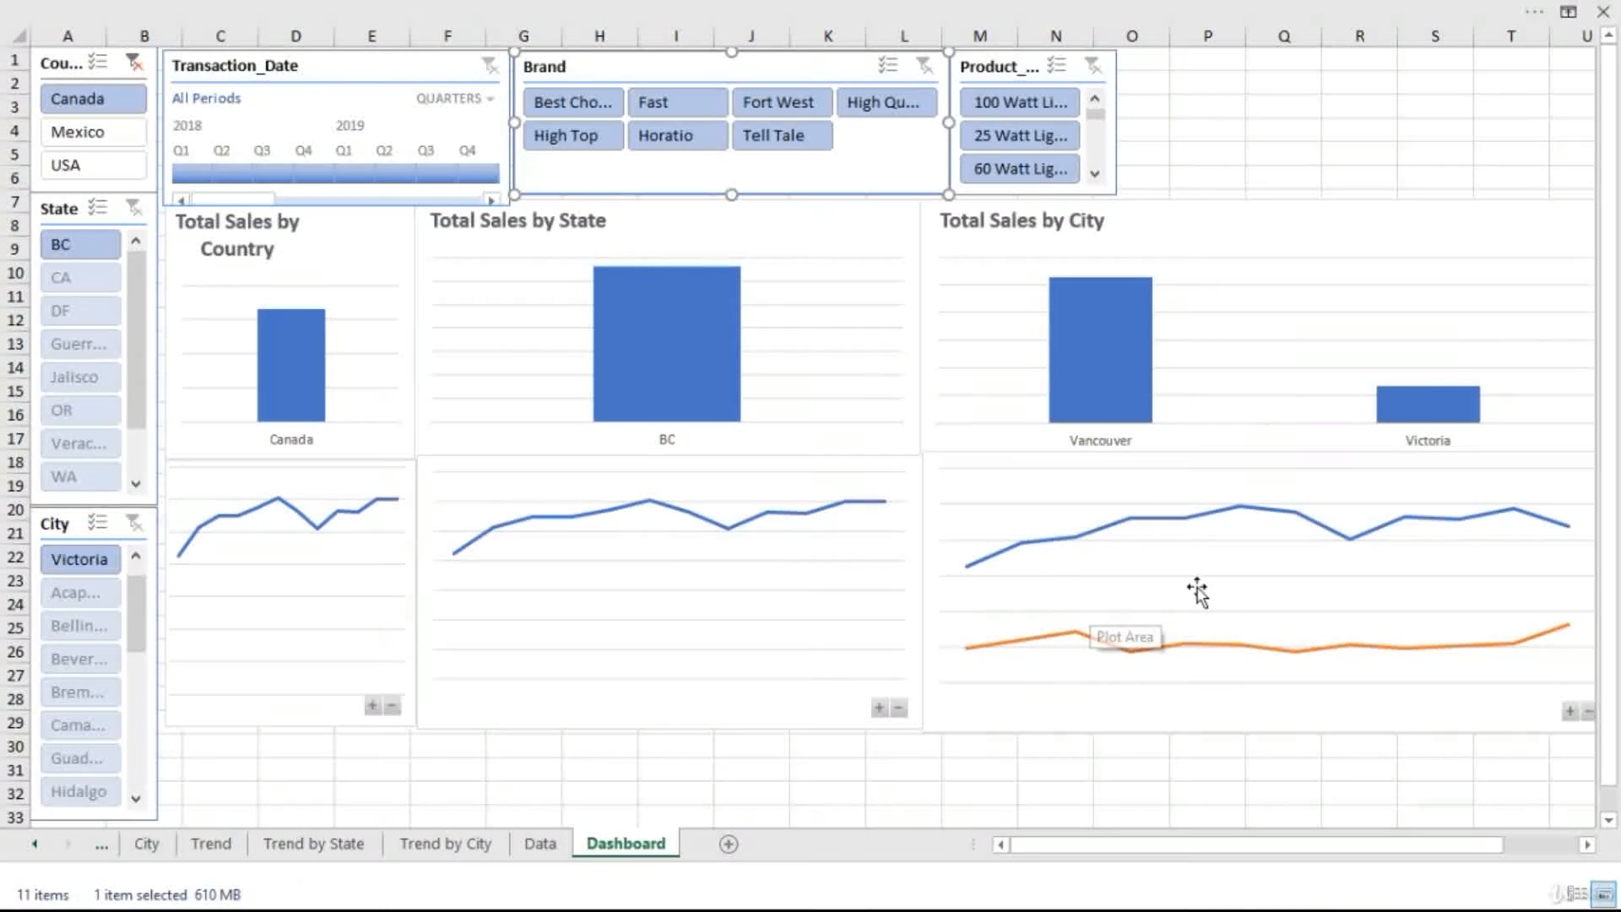
mouse_move(1349, 538)
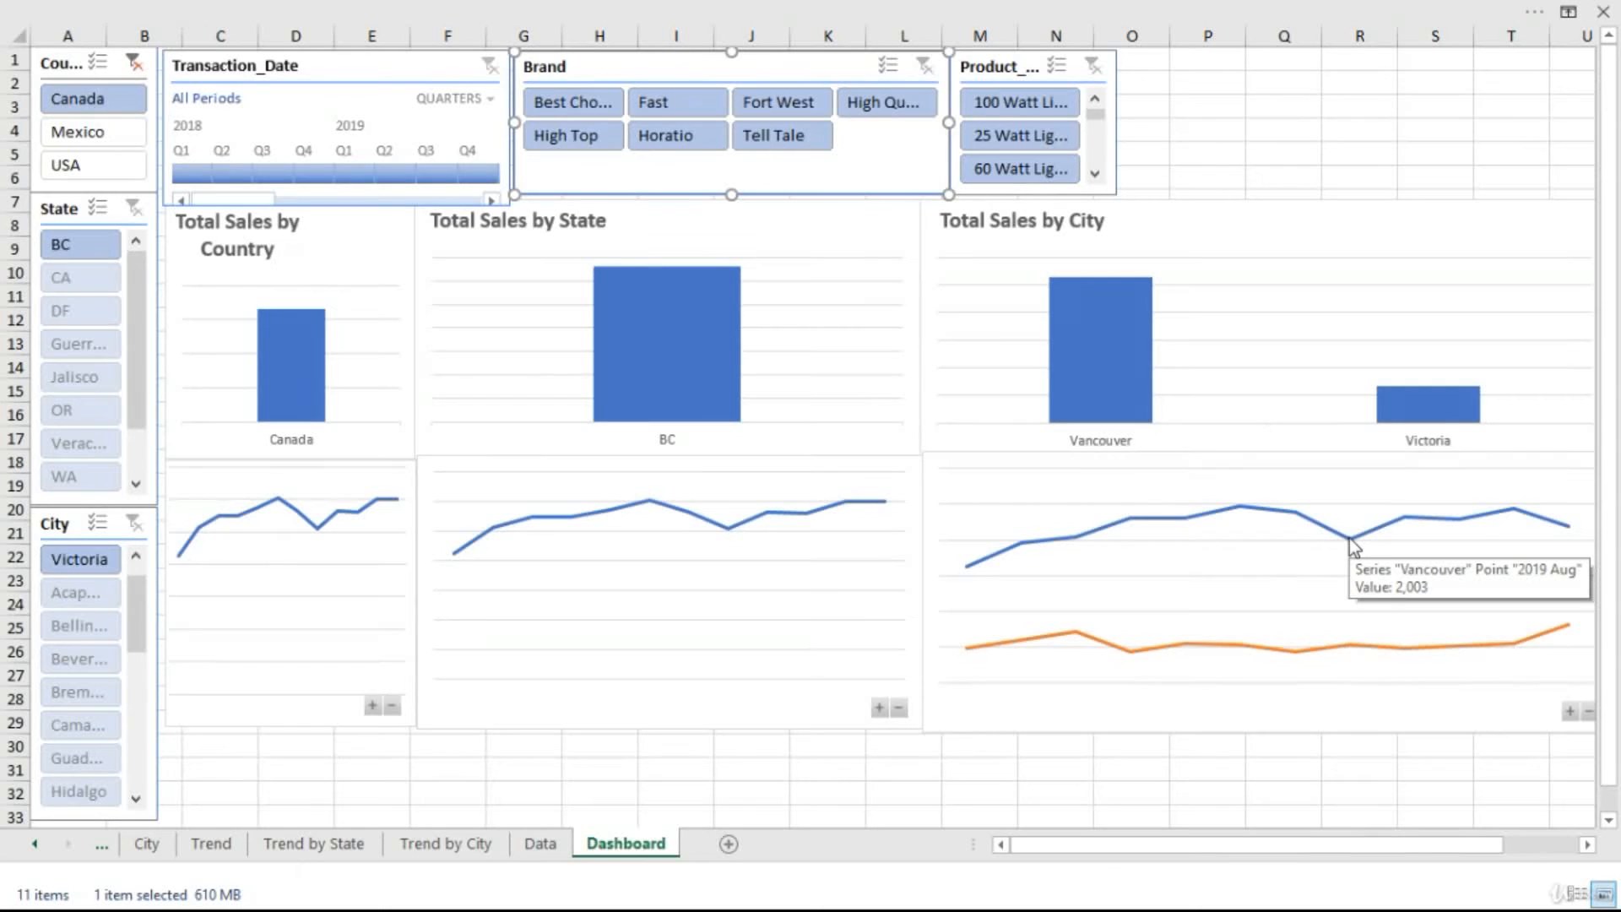
mouse_move(1298, 516)
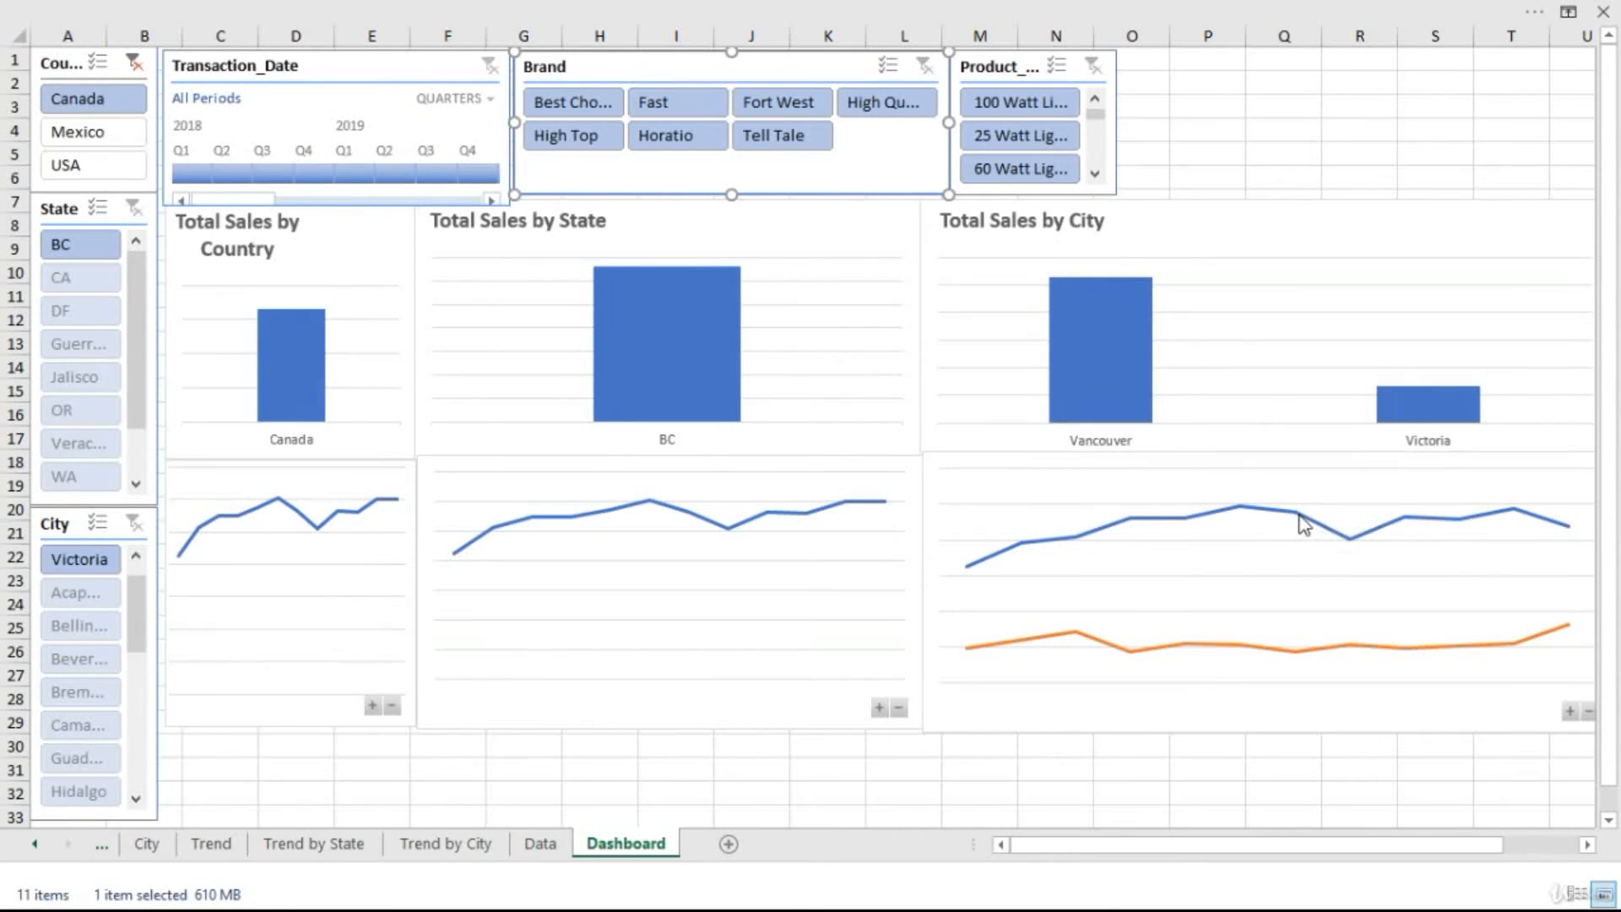
mouse_move(1410, 524)
- Filter the dashboard to Mexico and compare the trends of its individual states, including Yucatan, Veracruz and DF, finishing on Zacatecas
click(80, 139)
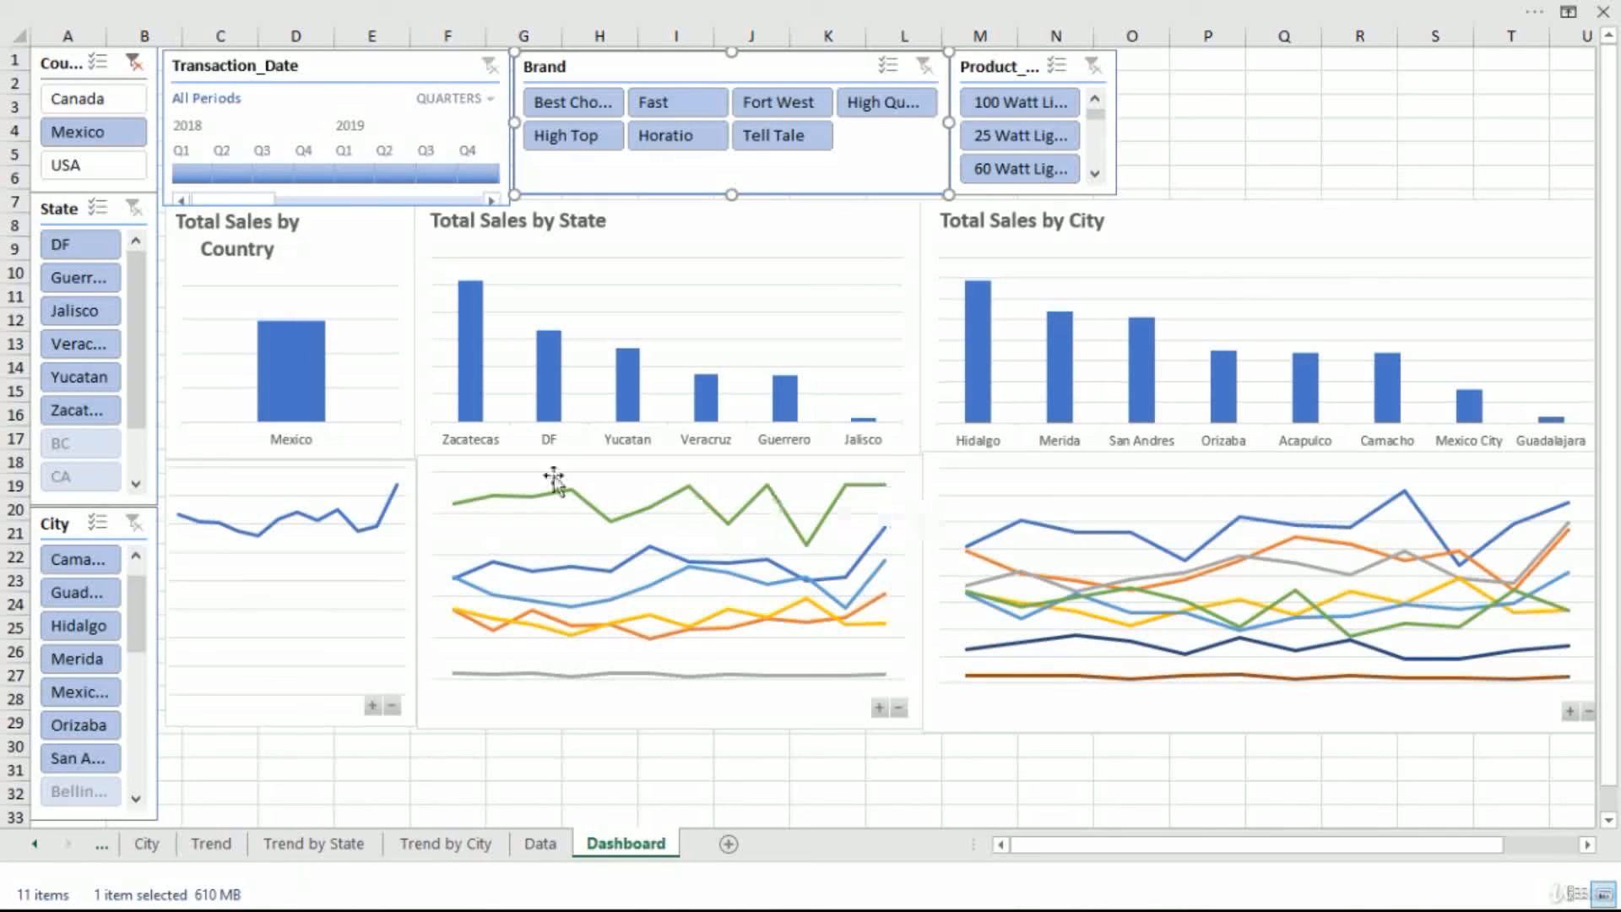
click(92, 382)
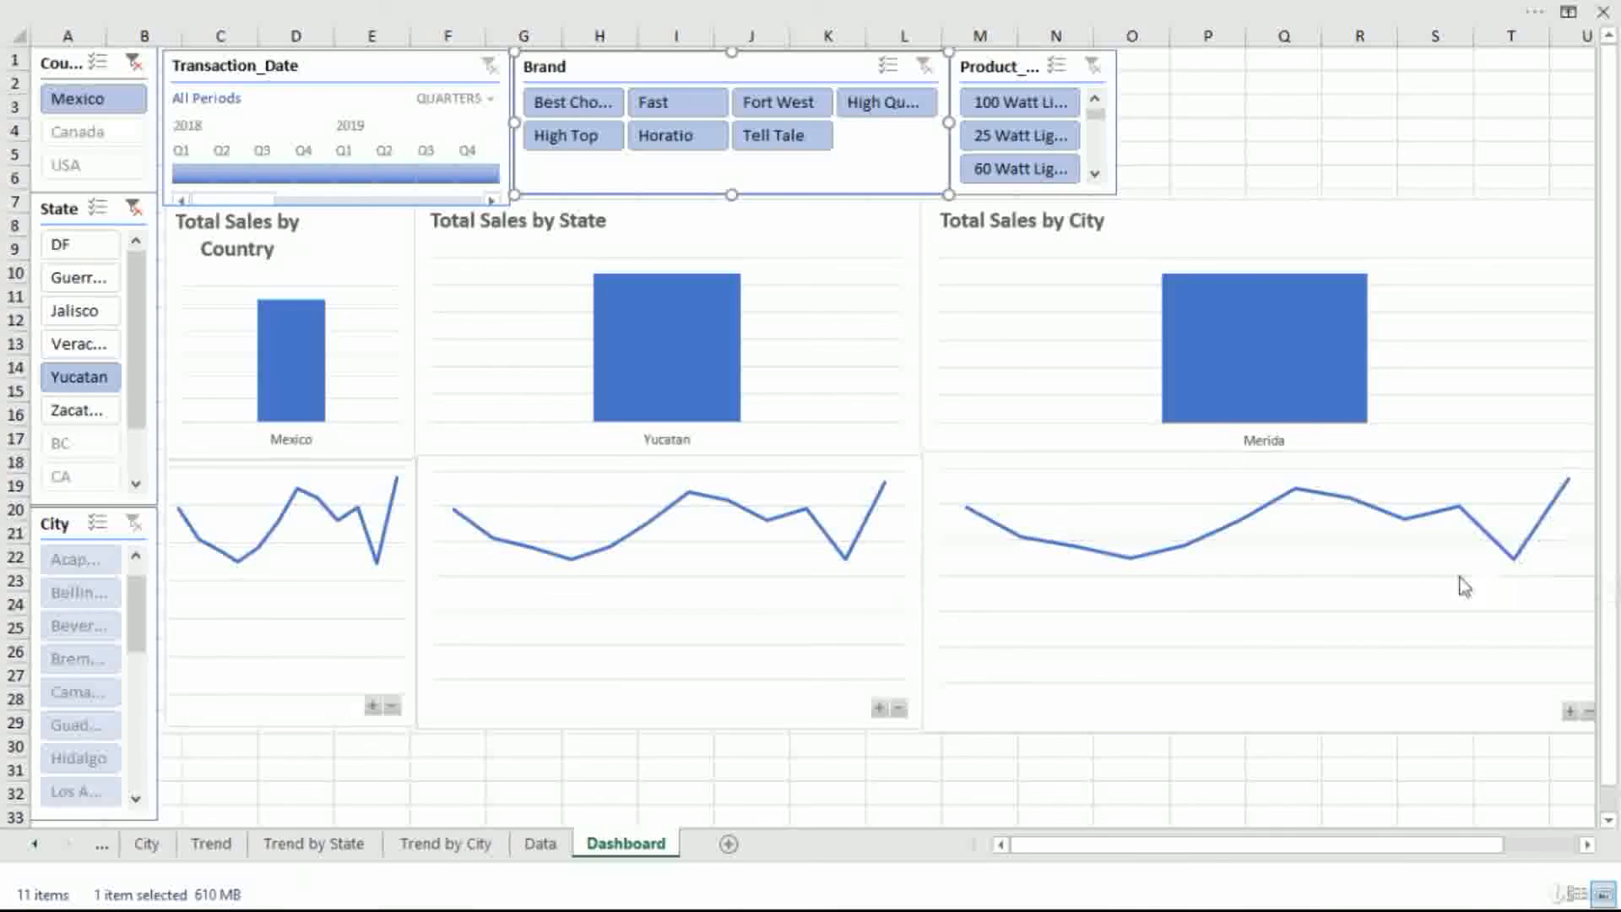
click(94, 348)
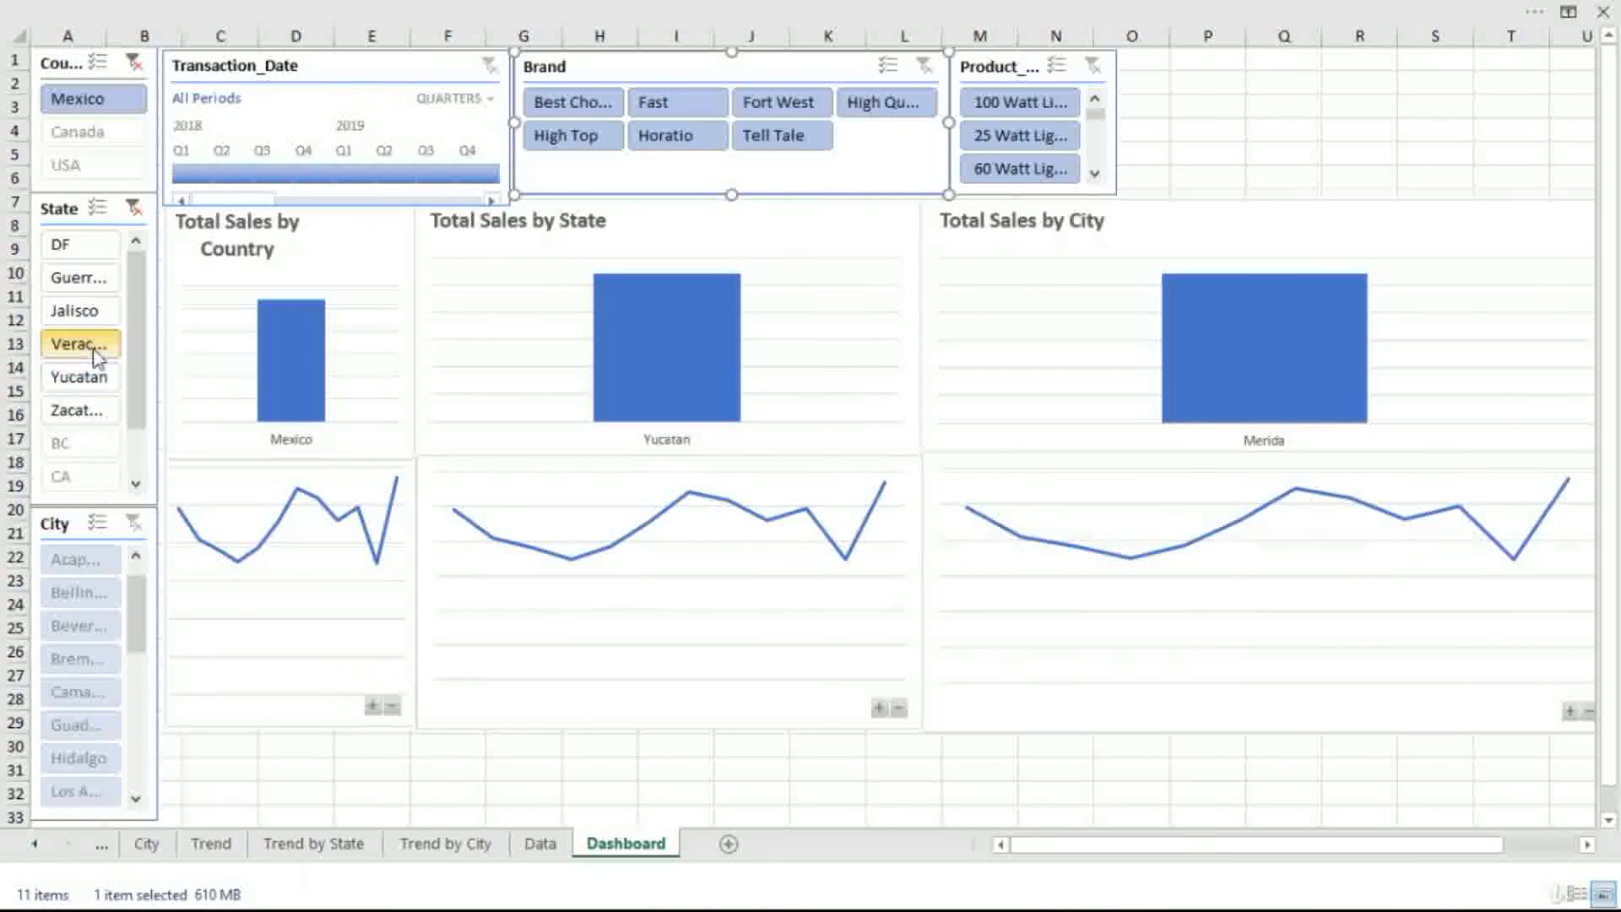
click(82, 314)
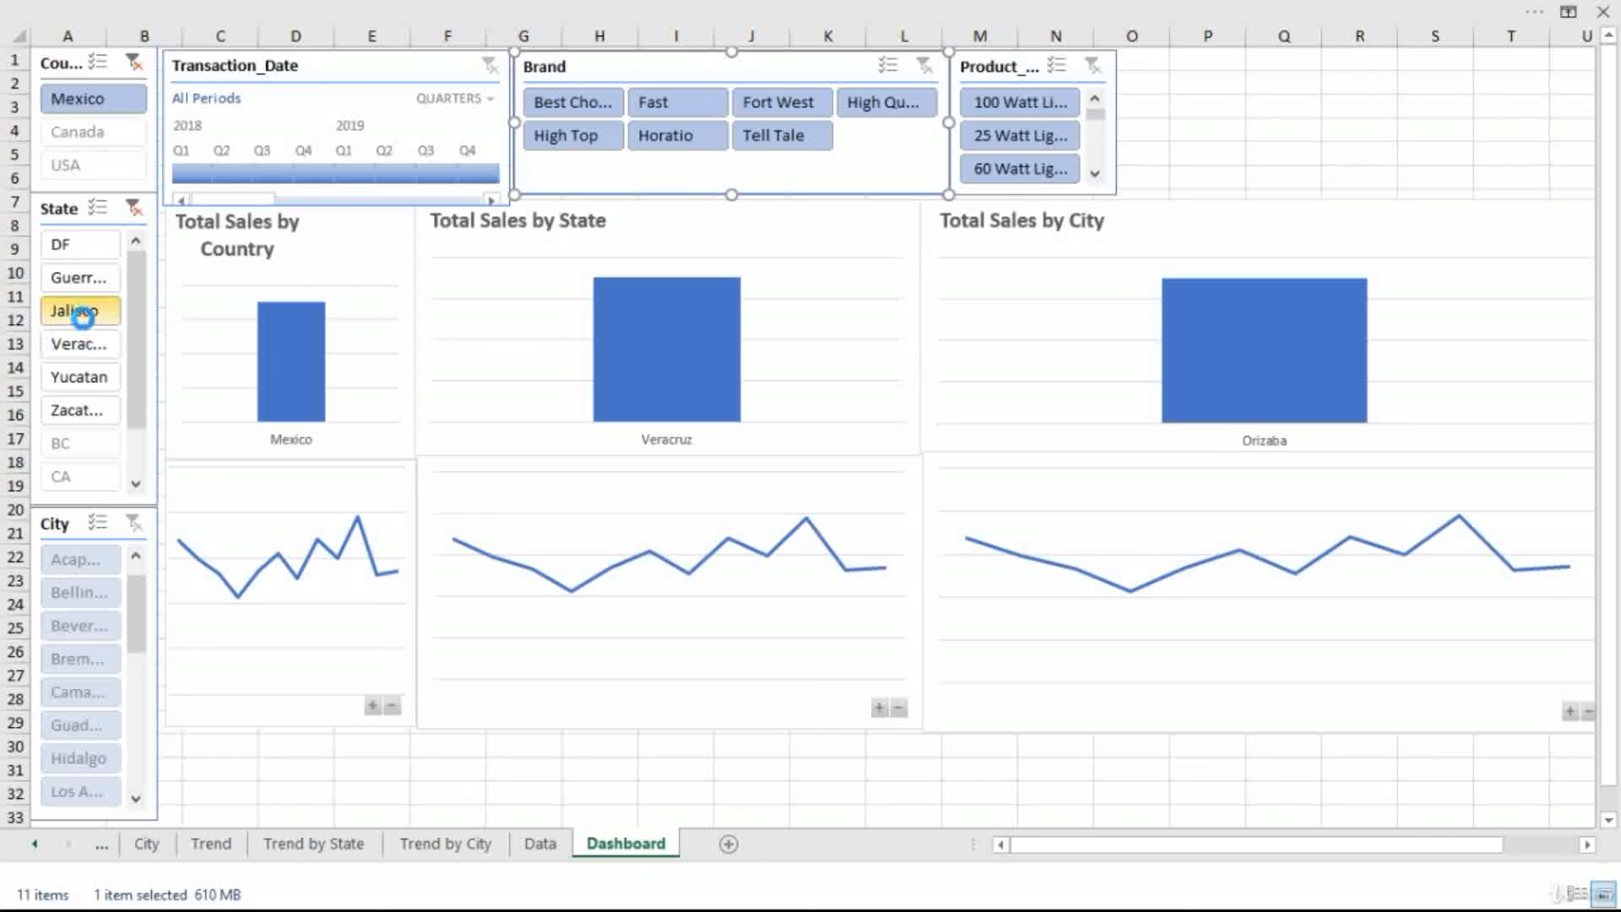
click(100, 277)
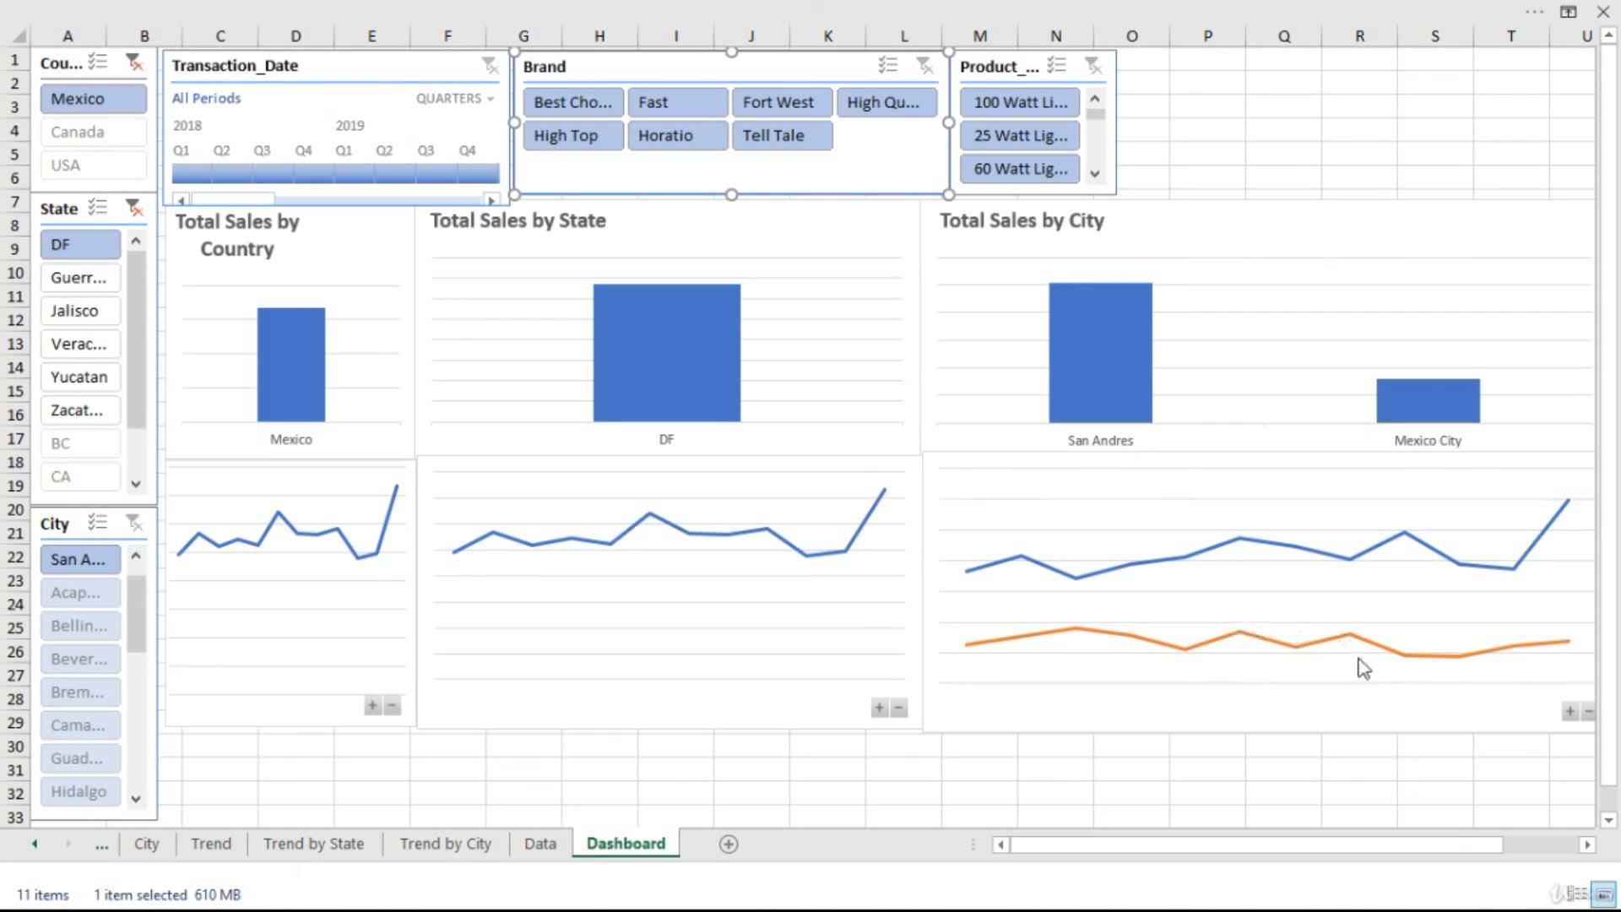
click(88, 419)
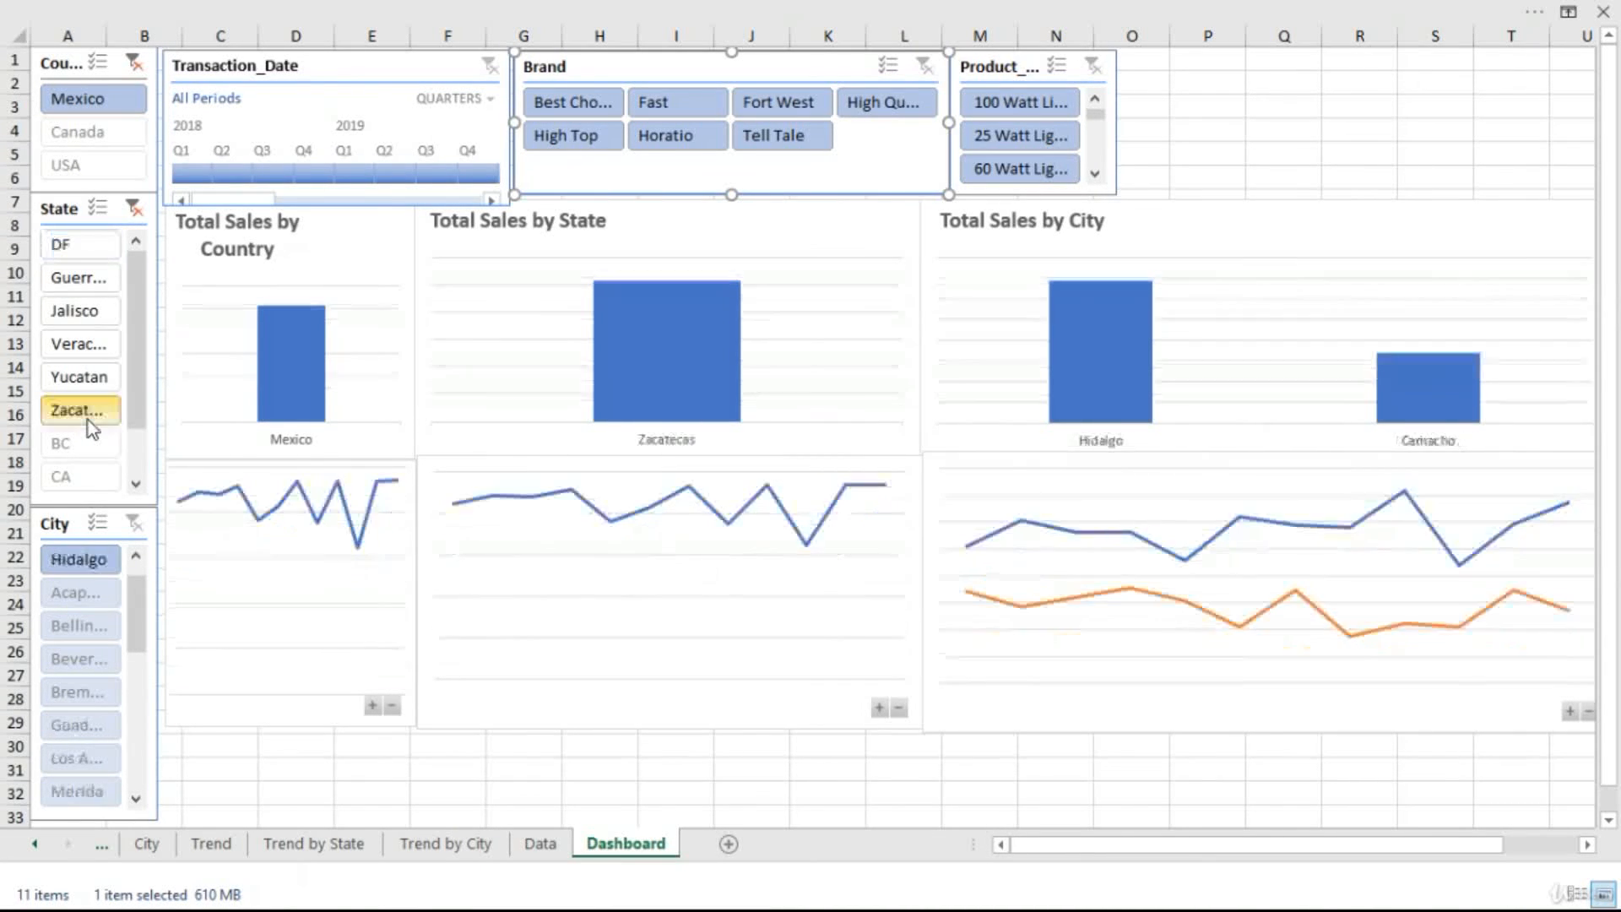